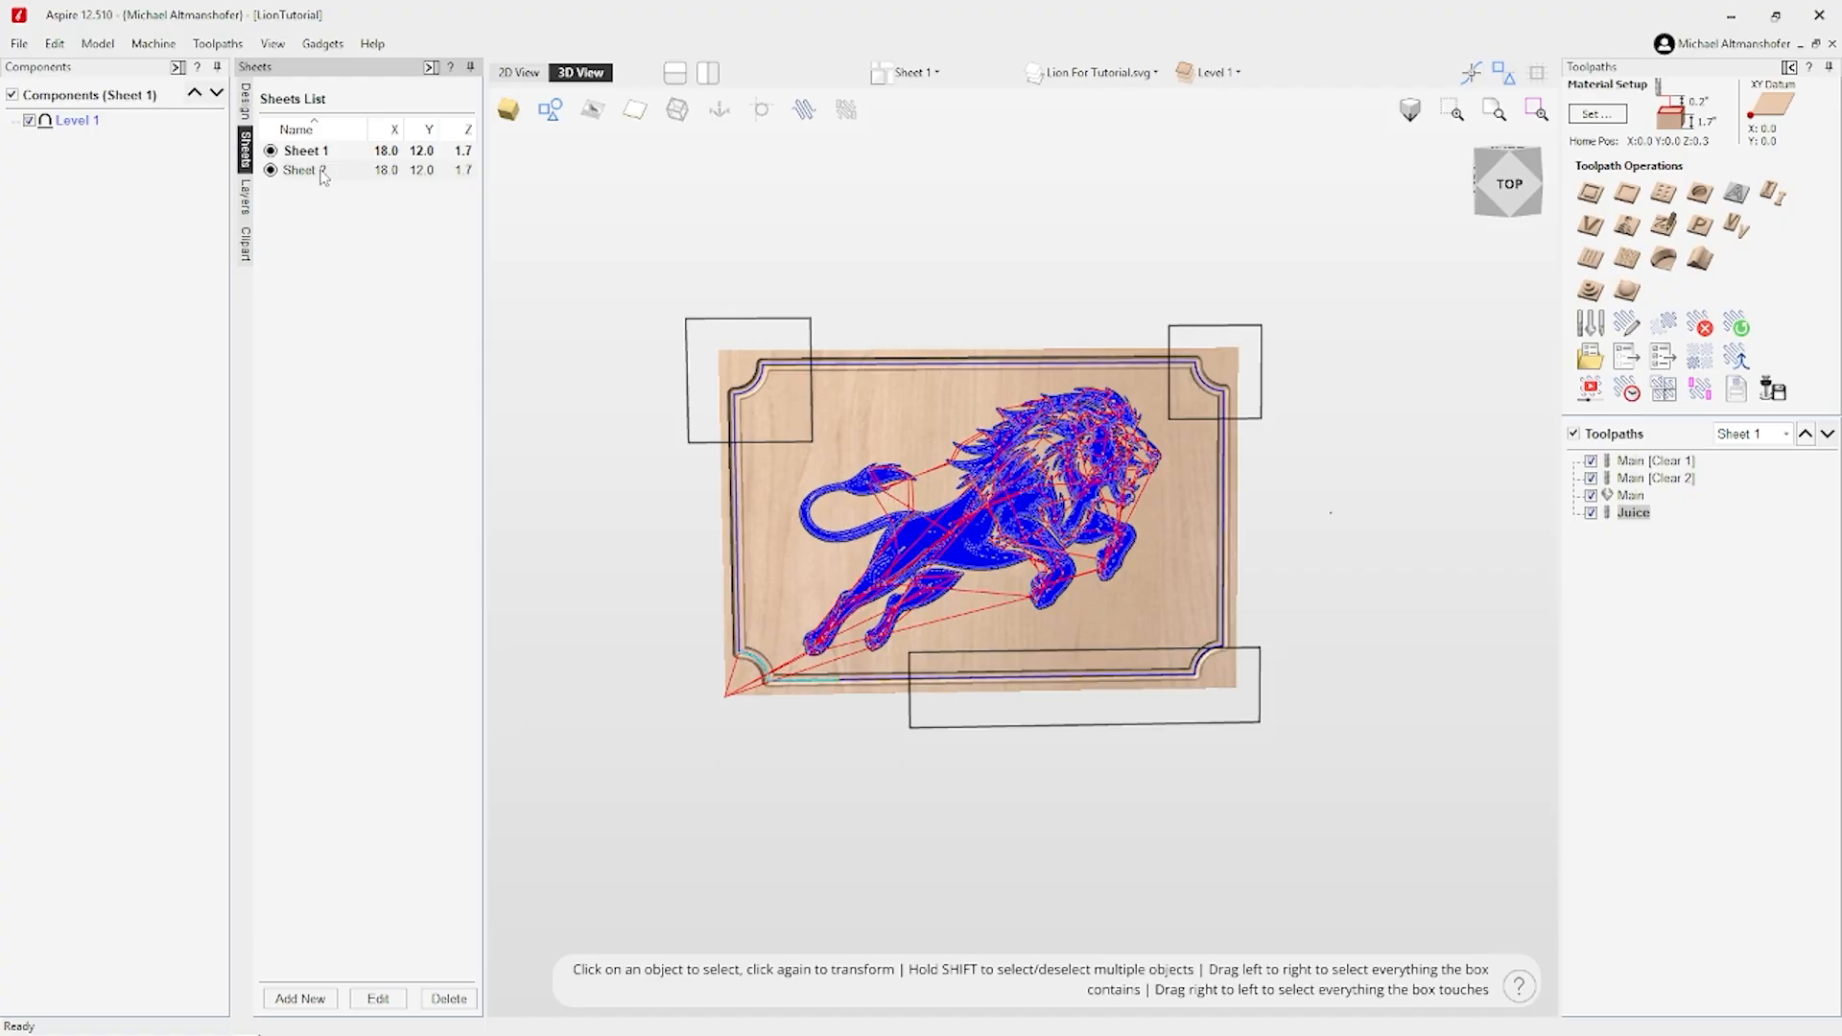
# Add a new sheet to the job and name it Back.
pyautogui.rightClick(321, 173)
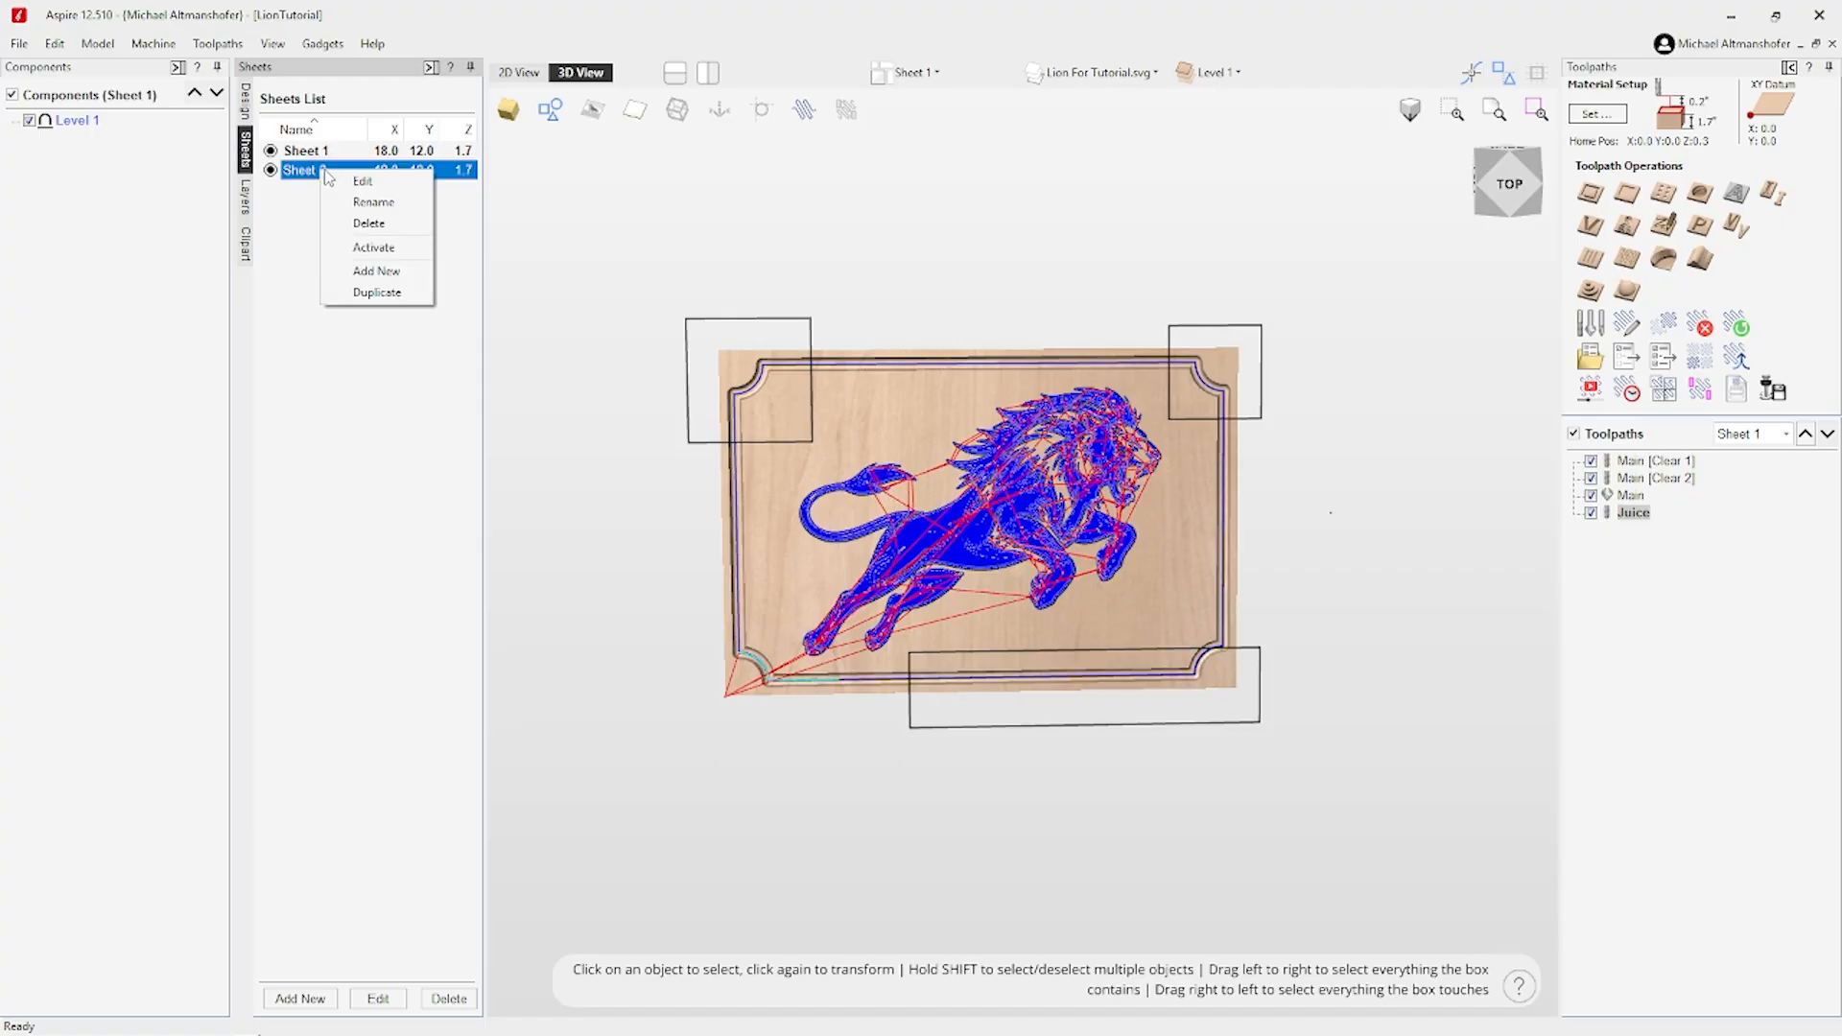
pyautogui.click(360, 273)
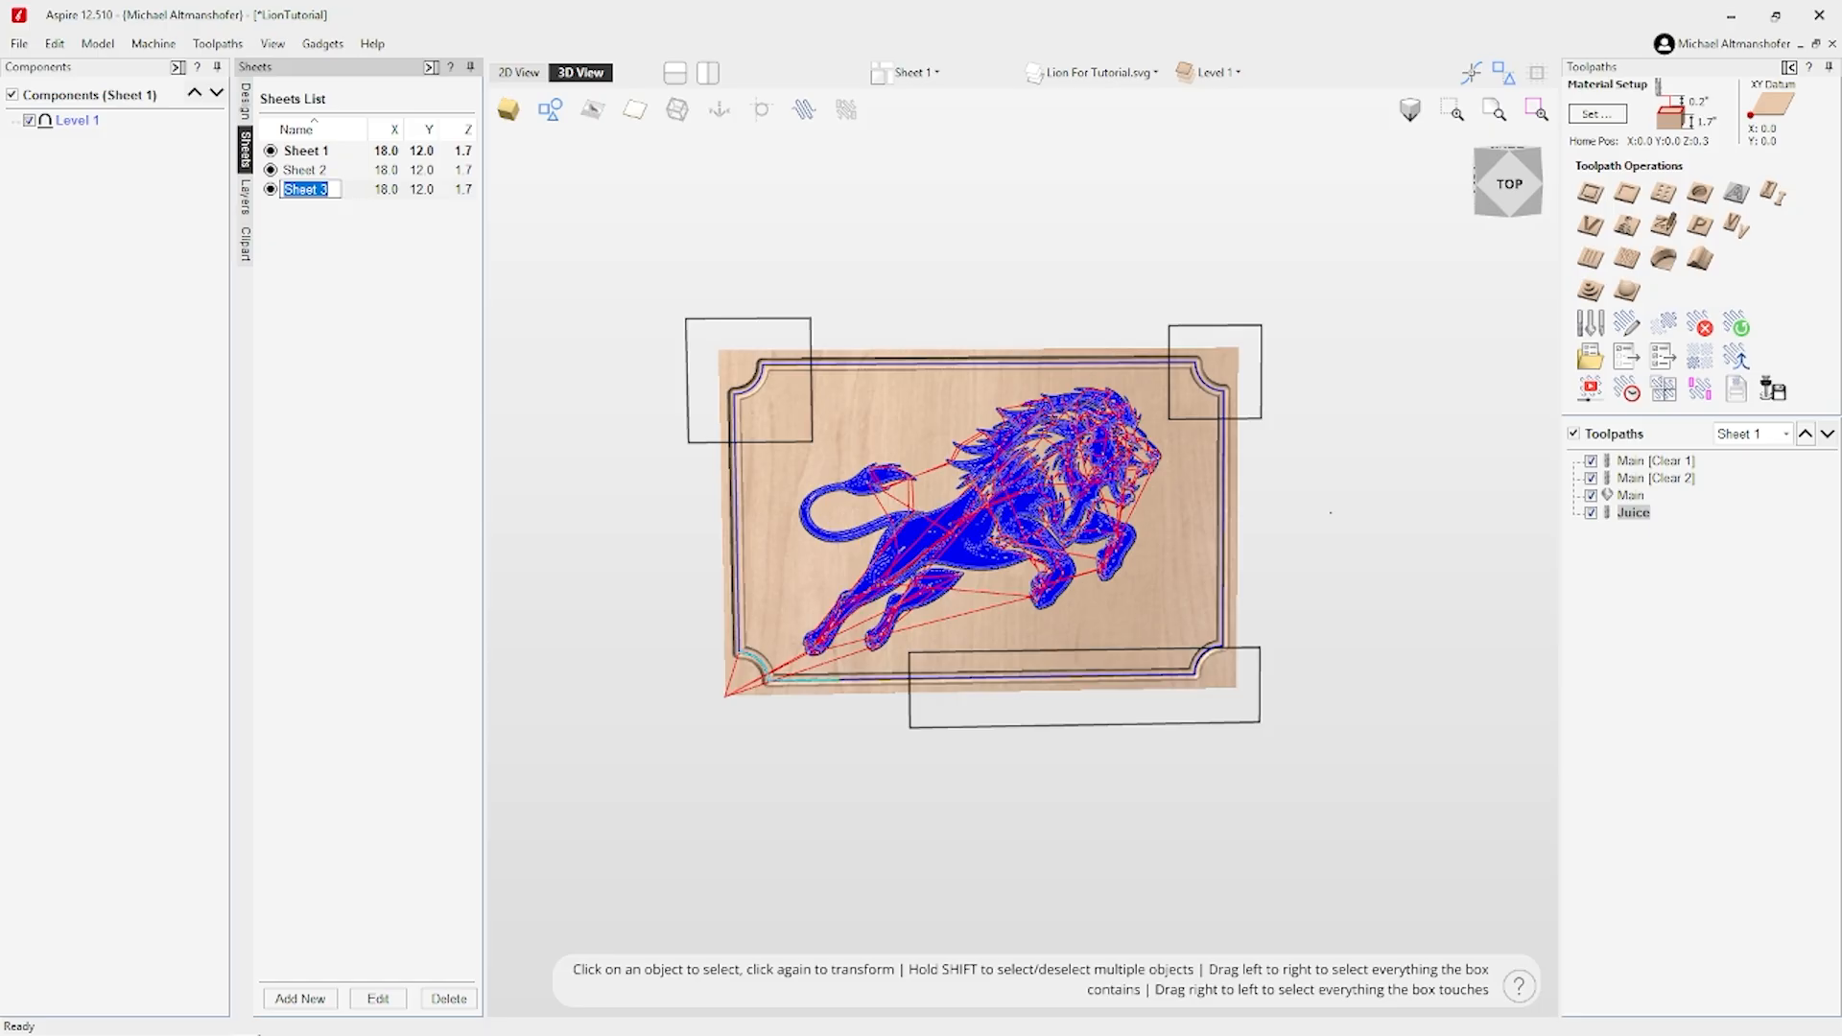
pyautogui.write('Back')
pyautogui.press('Return')
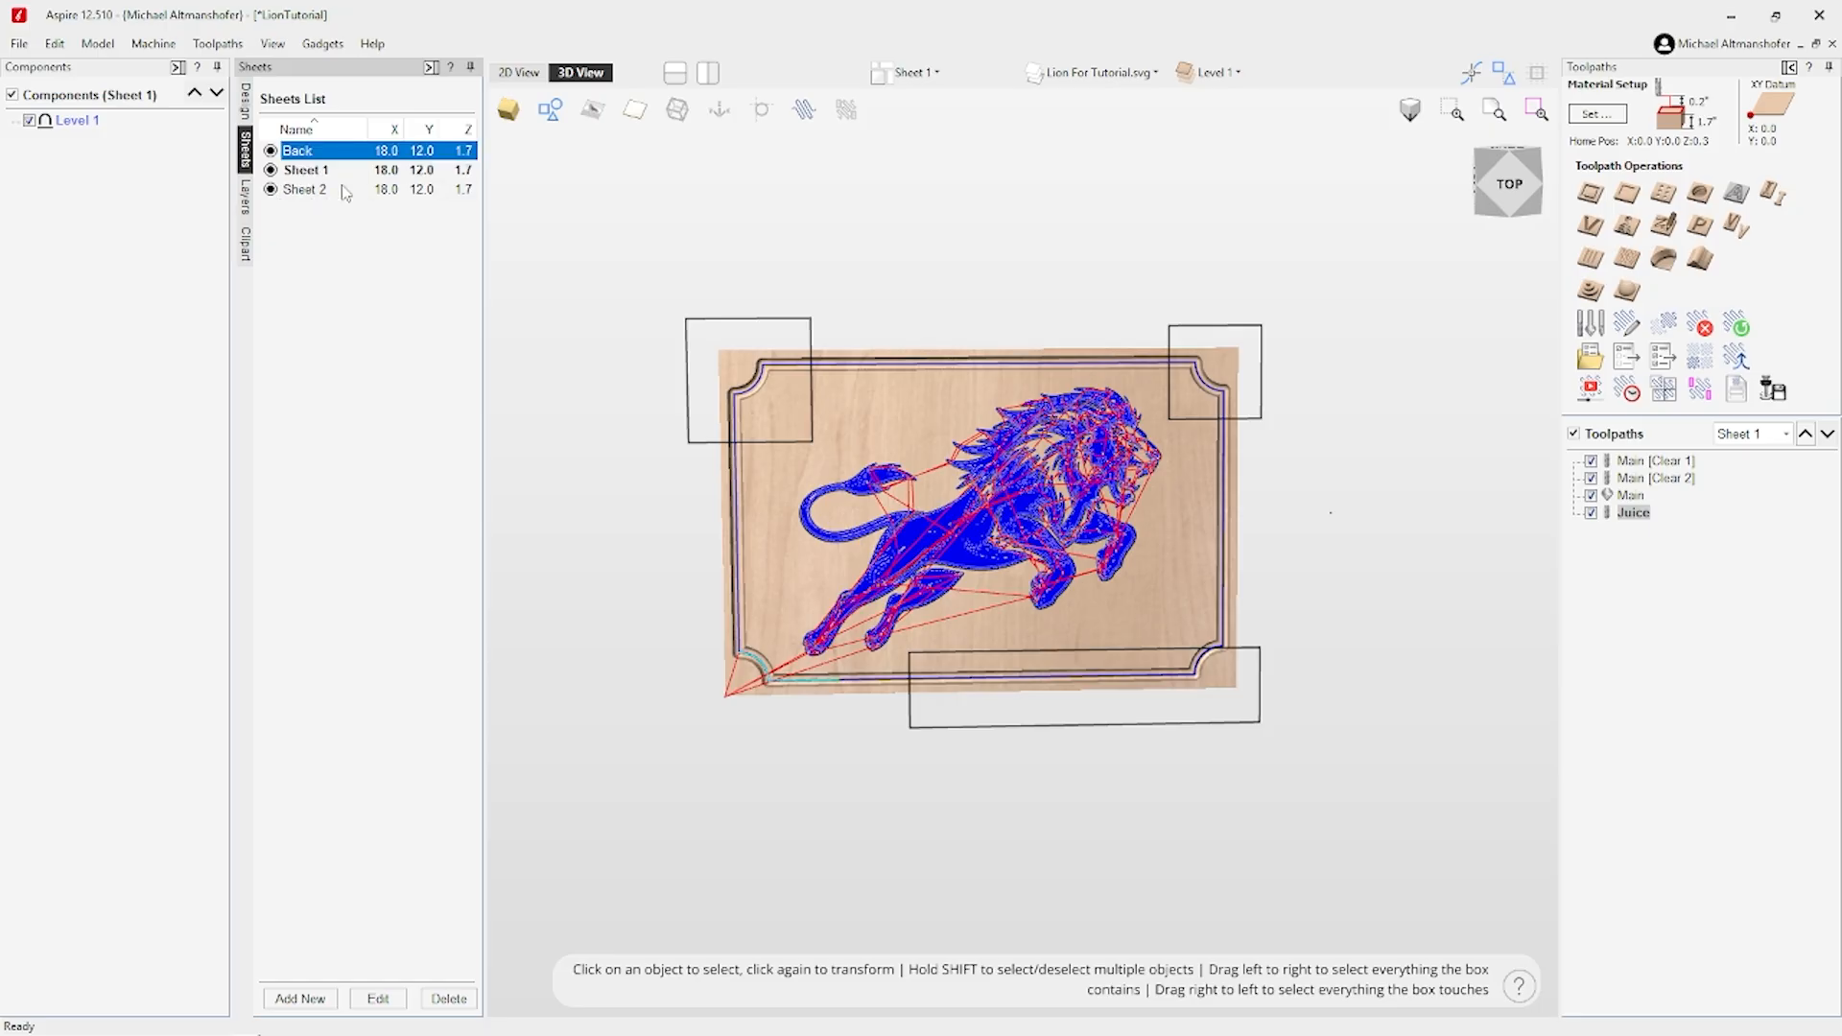
# Edit the Back sheet so its XY datum is at the centre, and accept the sheet settings.
pyautogui.rightClick(291, 152)
pyautogui.click(315, 165)
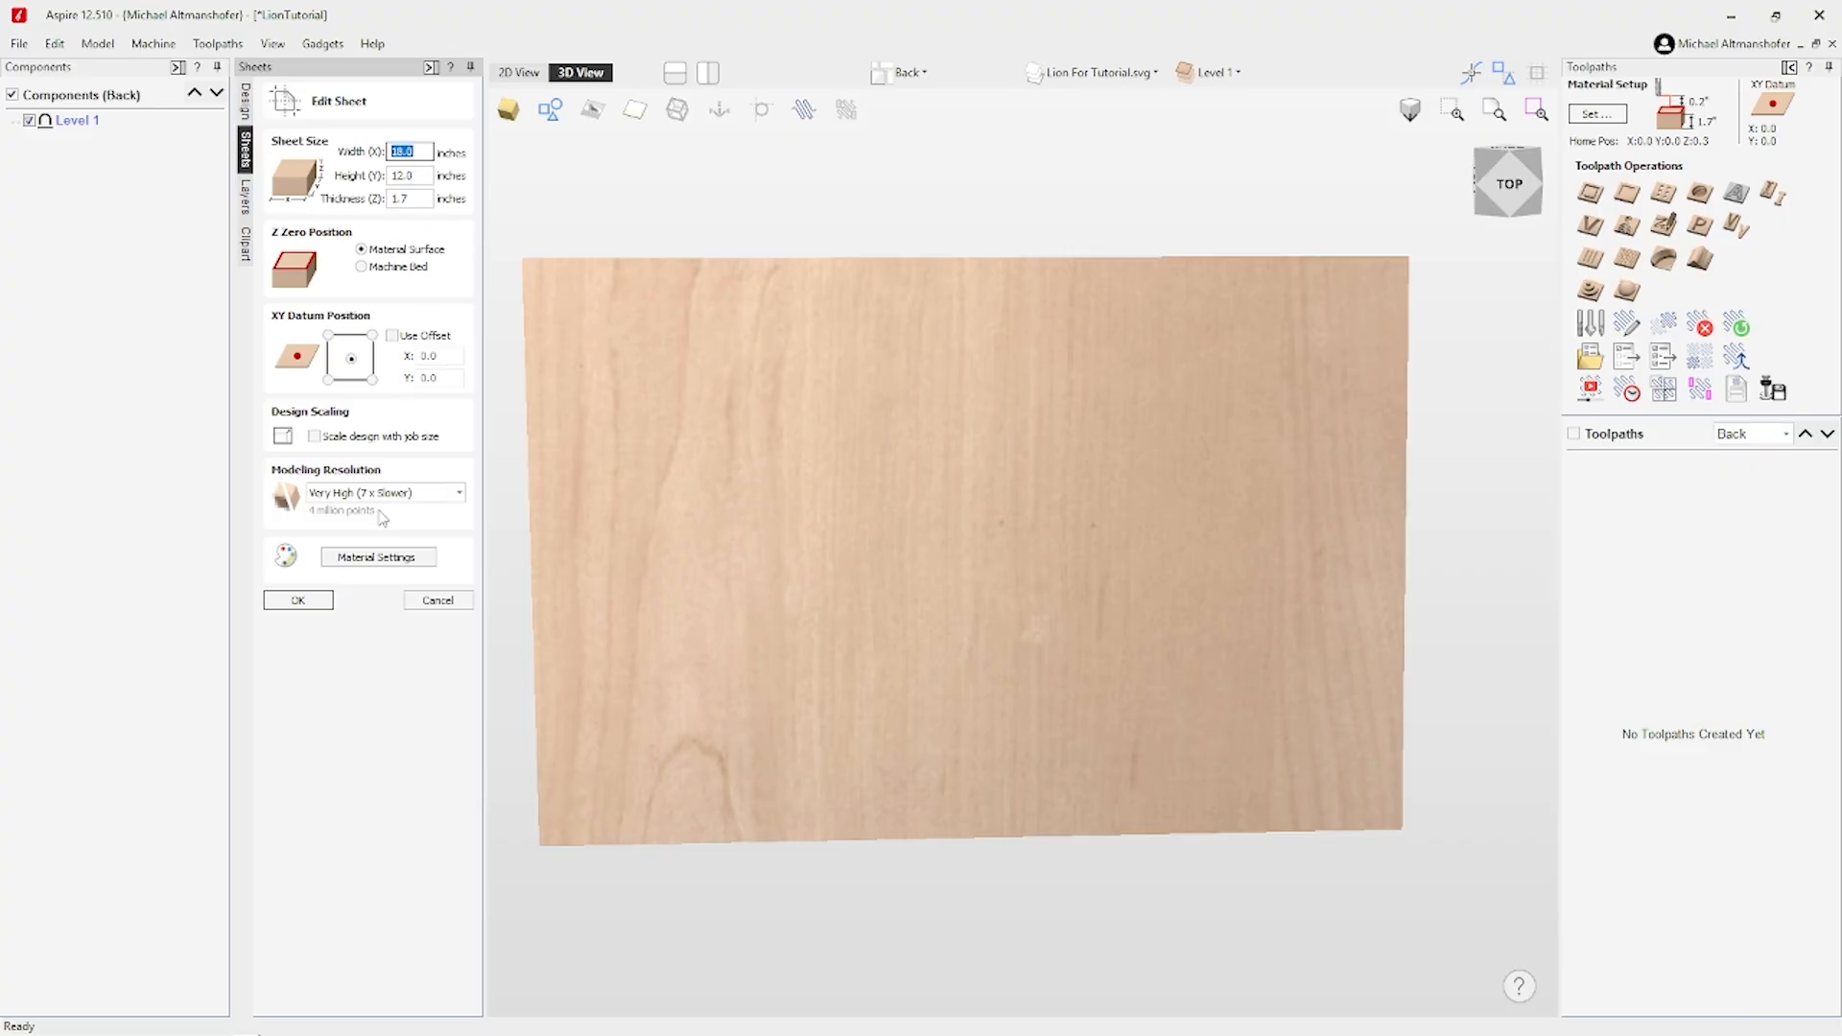
pyautogui.click(299, 599)
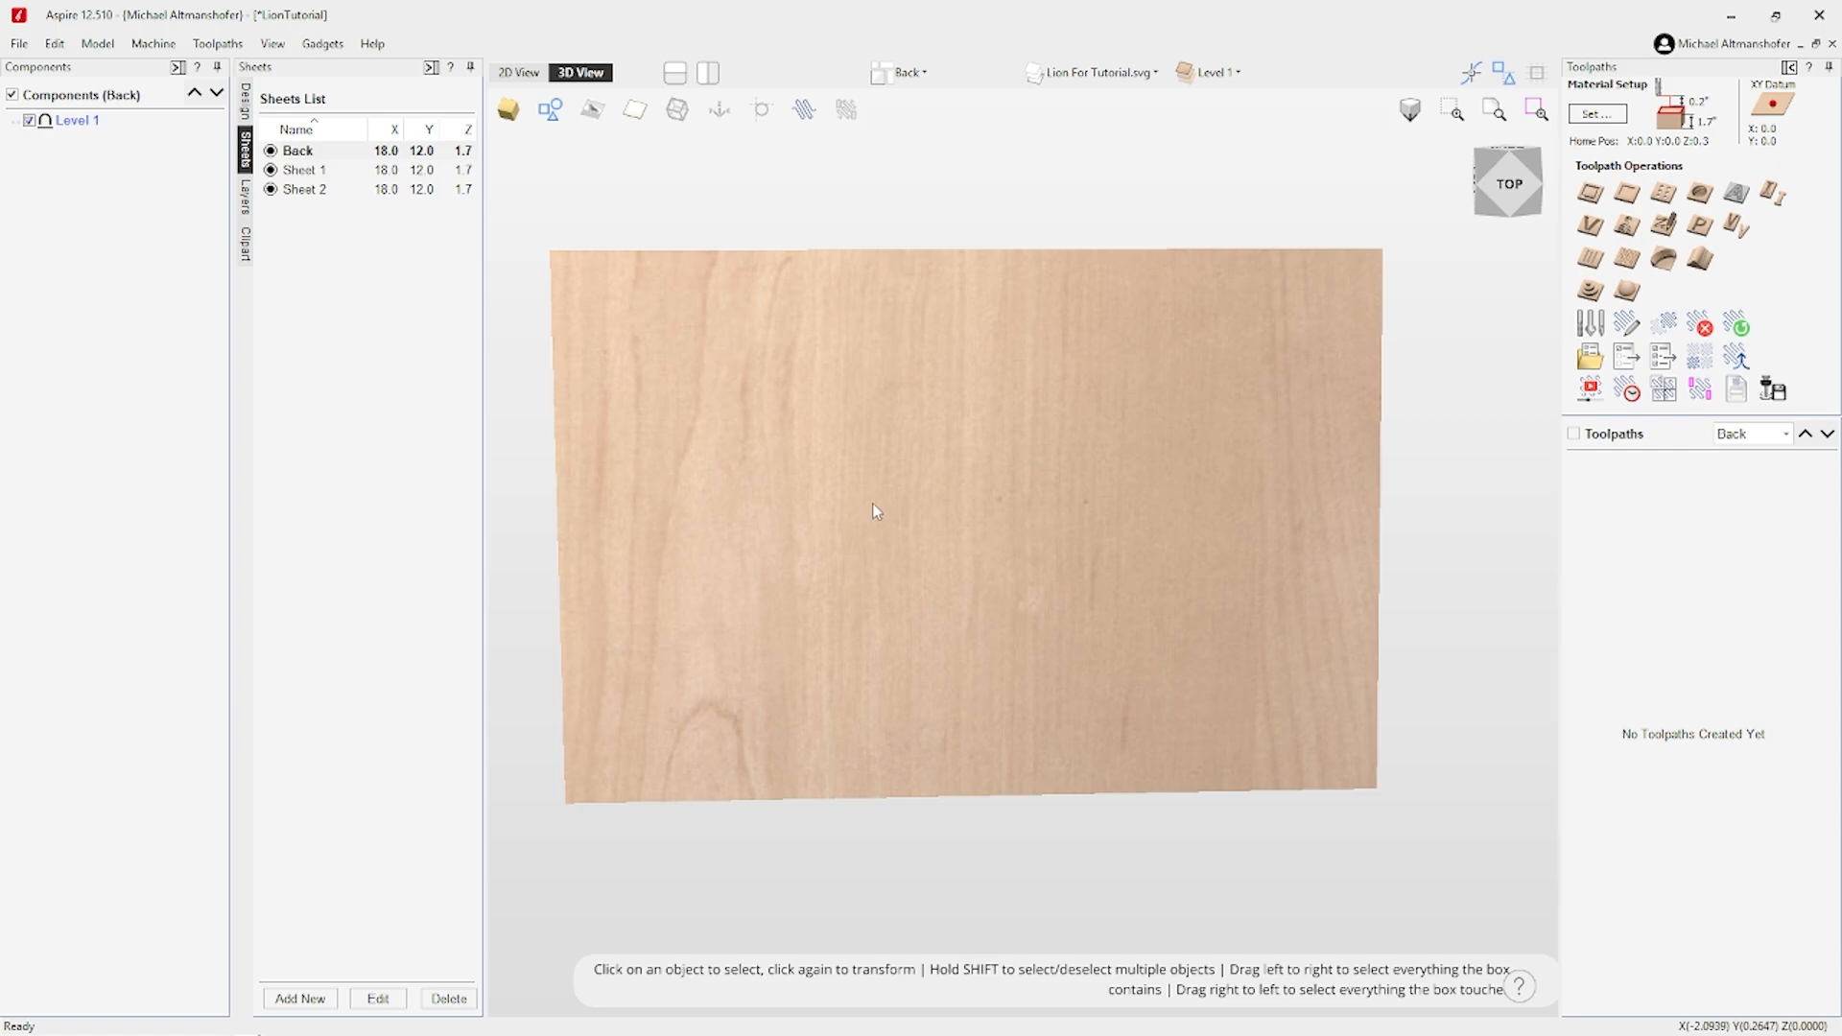
# In 2D, draw a rectangle about 2.7 by 5.3 inches with 1-inch externally radiused corners, straddling the Back sheet's left edge.
pyautogui.click(519, 73)
pyautogui.click(246, 99)
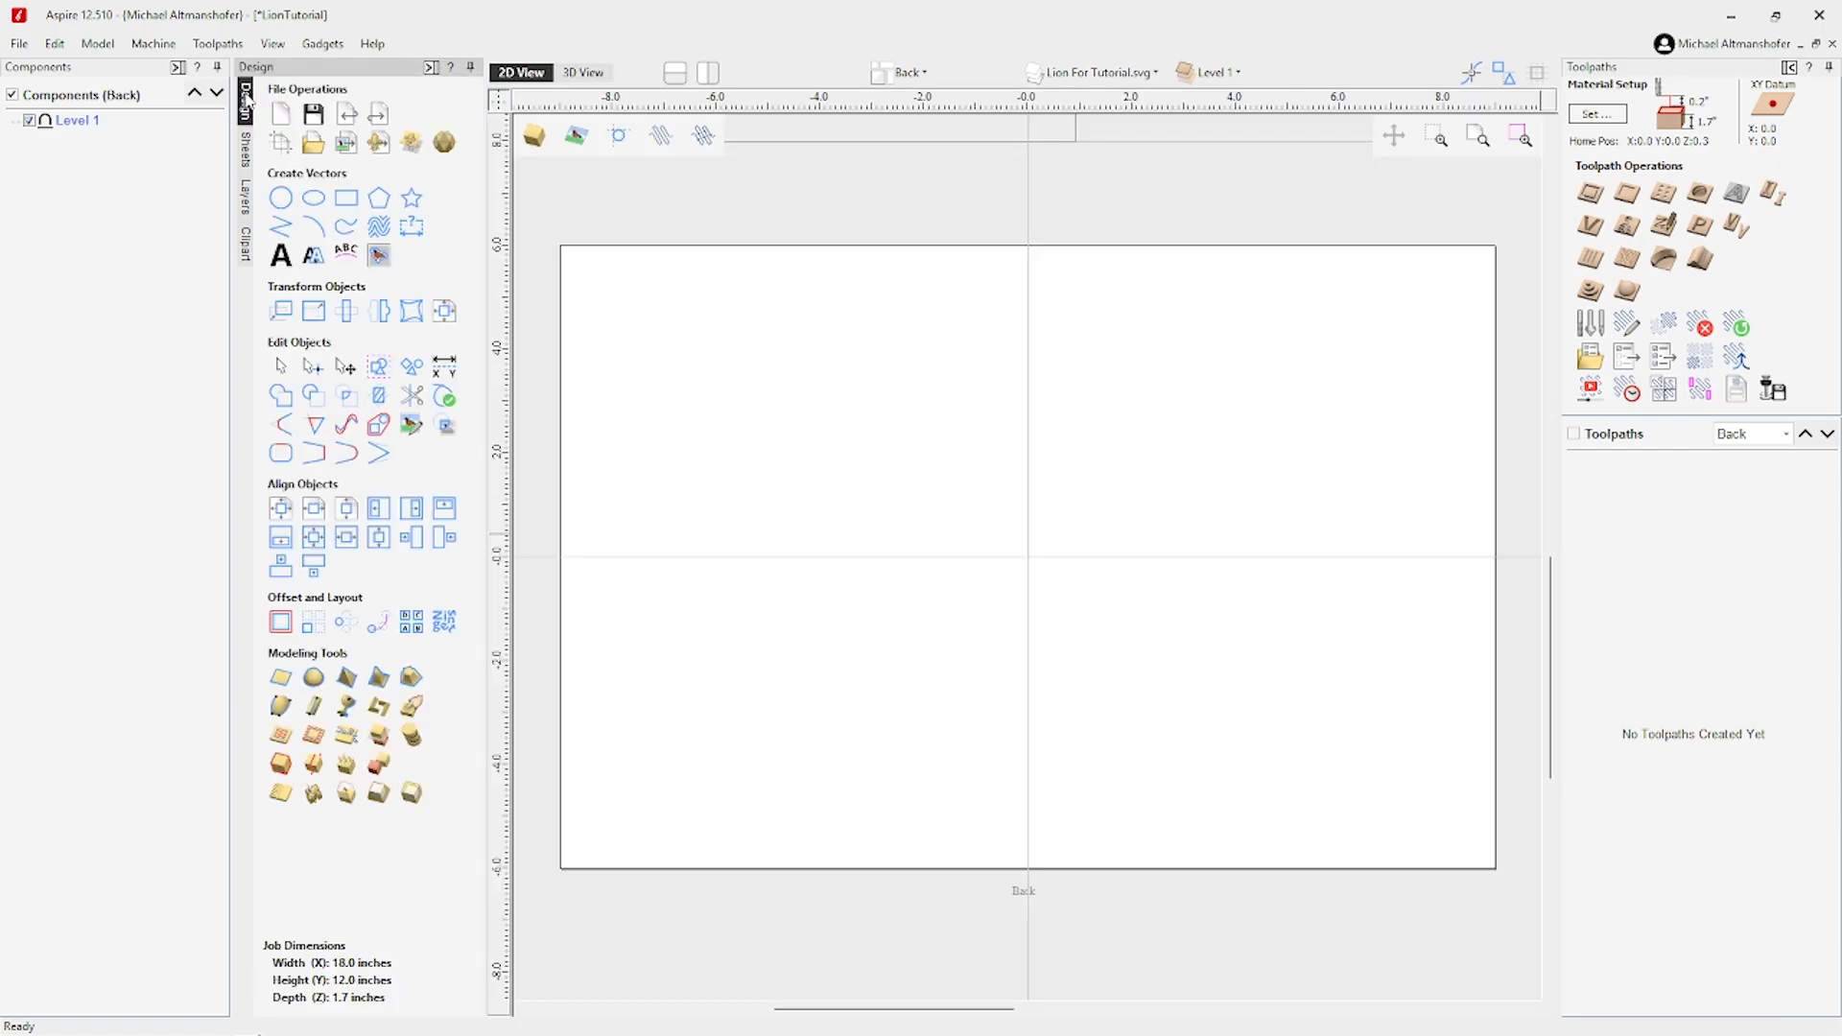
pyautogui.scroll(-1, 1003, 518)
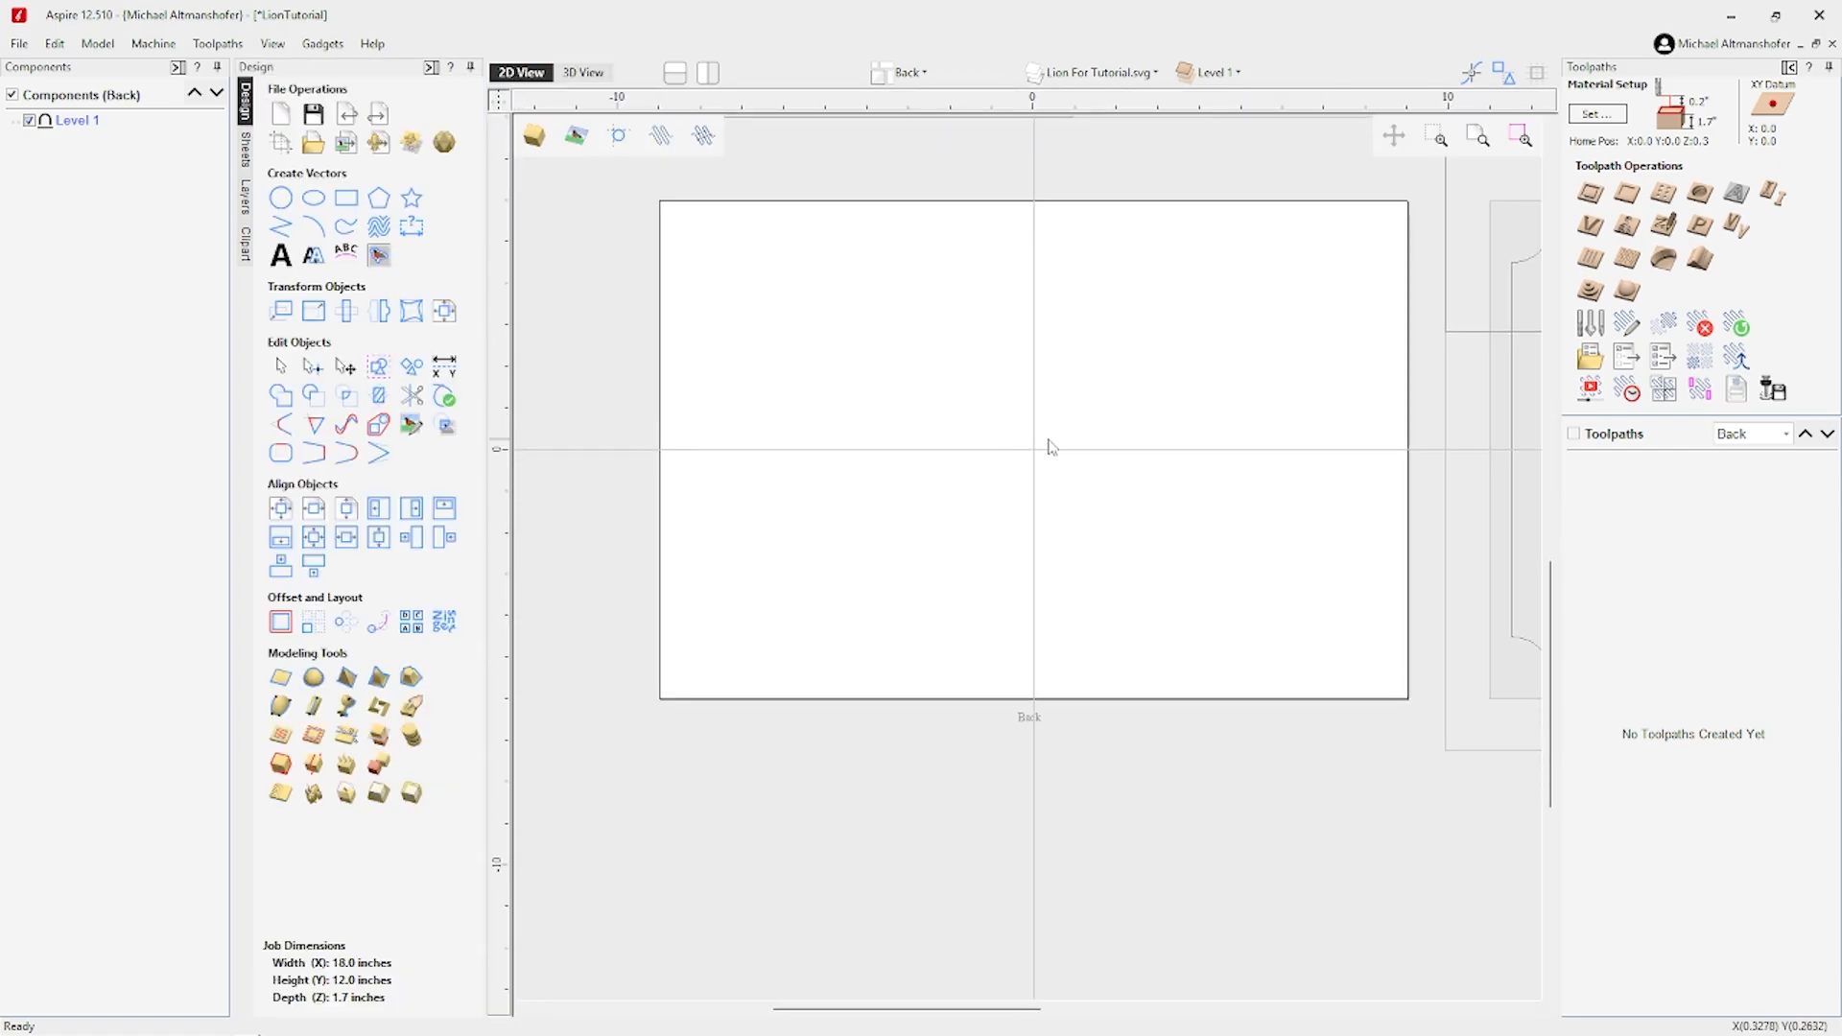
pyautogui.rightClick(1048, 437)
pyautogui.click(1053, 425)
pyautogui.click(347, 199)
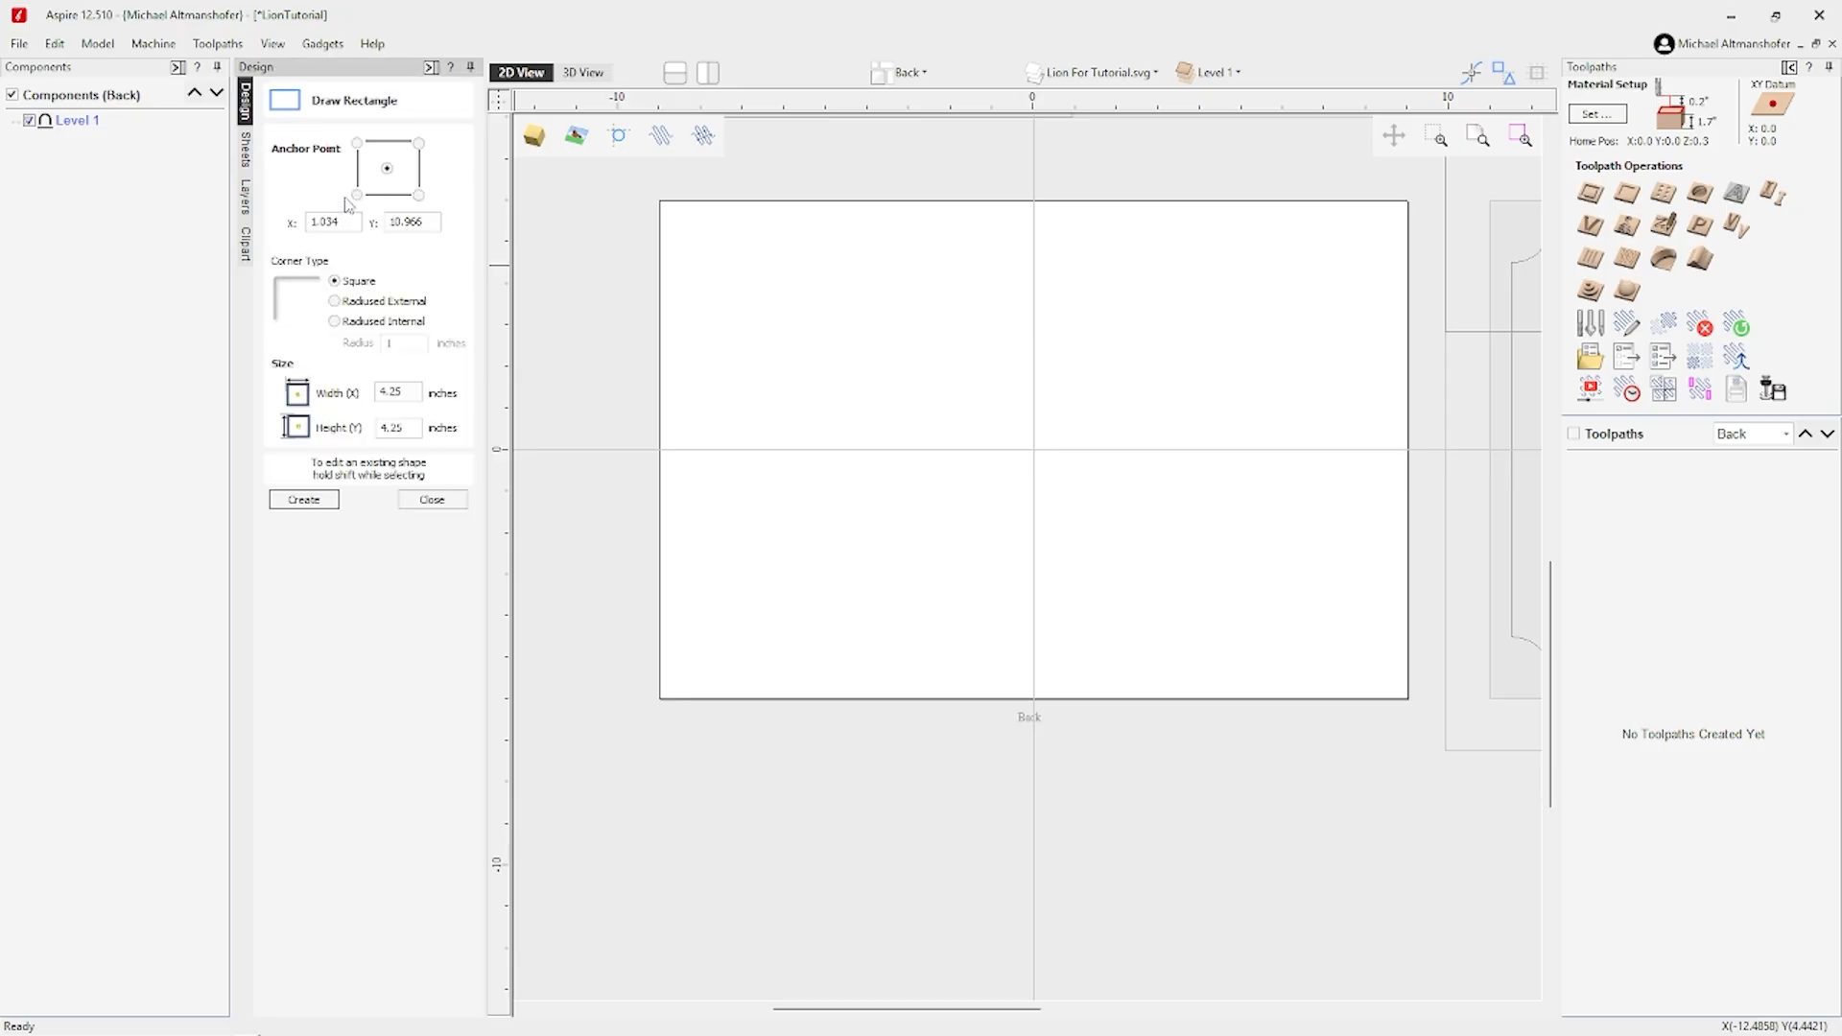
pyautogui.click(384, 301)
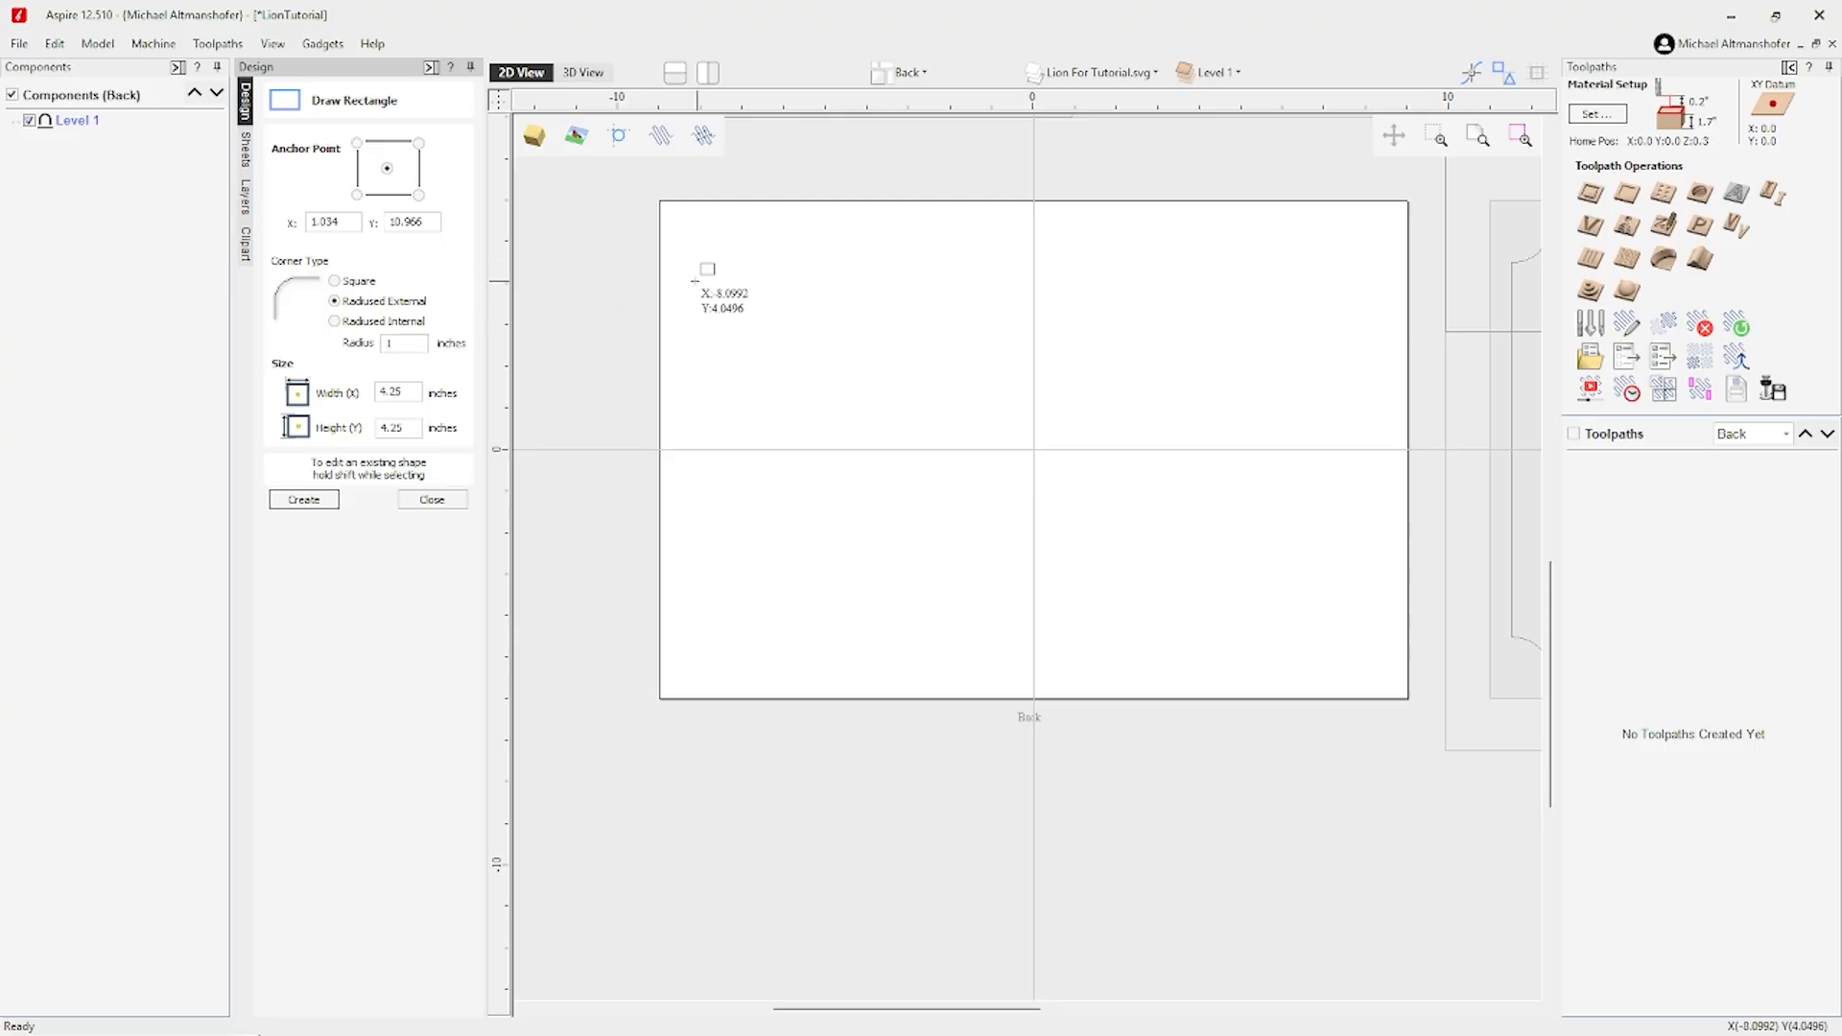
pyautogui.moveTo(603, 322); pyautogui.dragTo(712, 543)
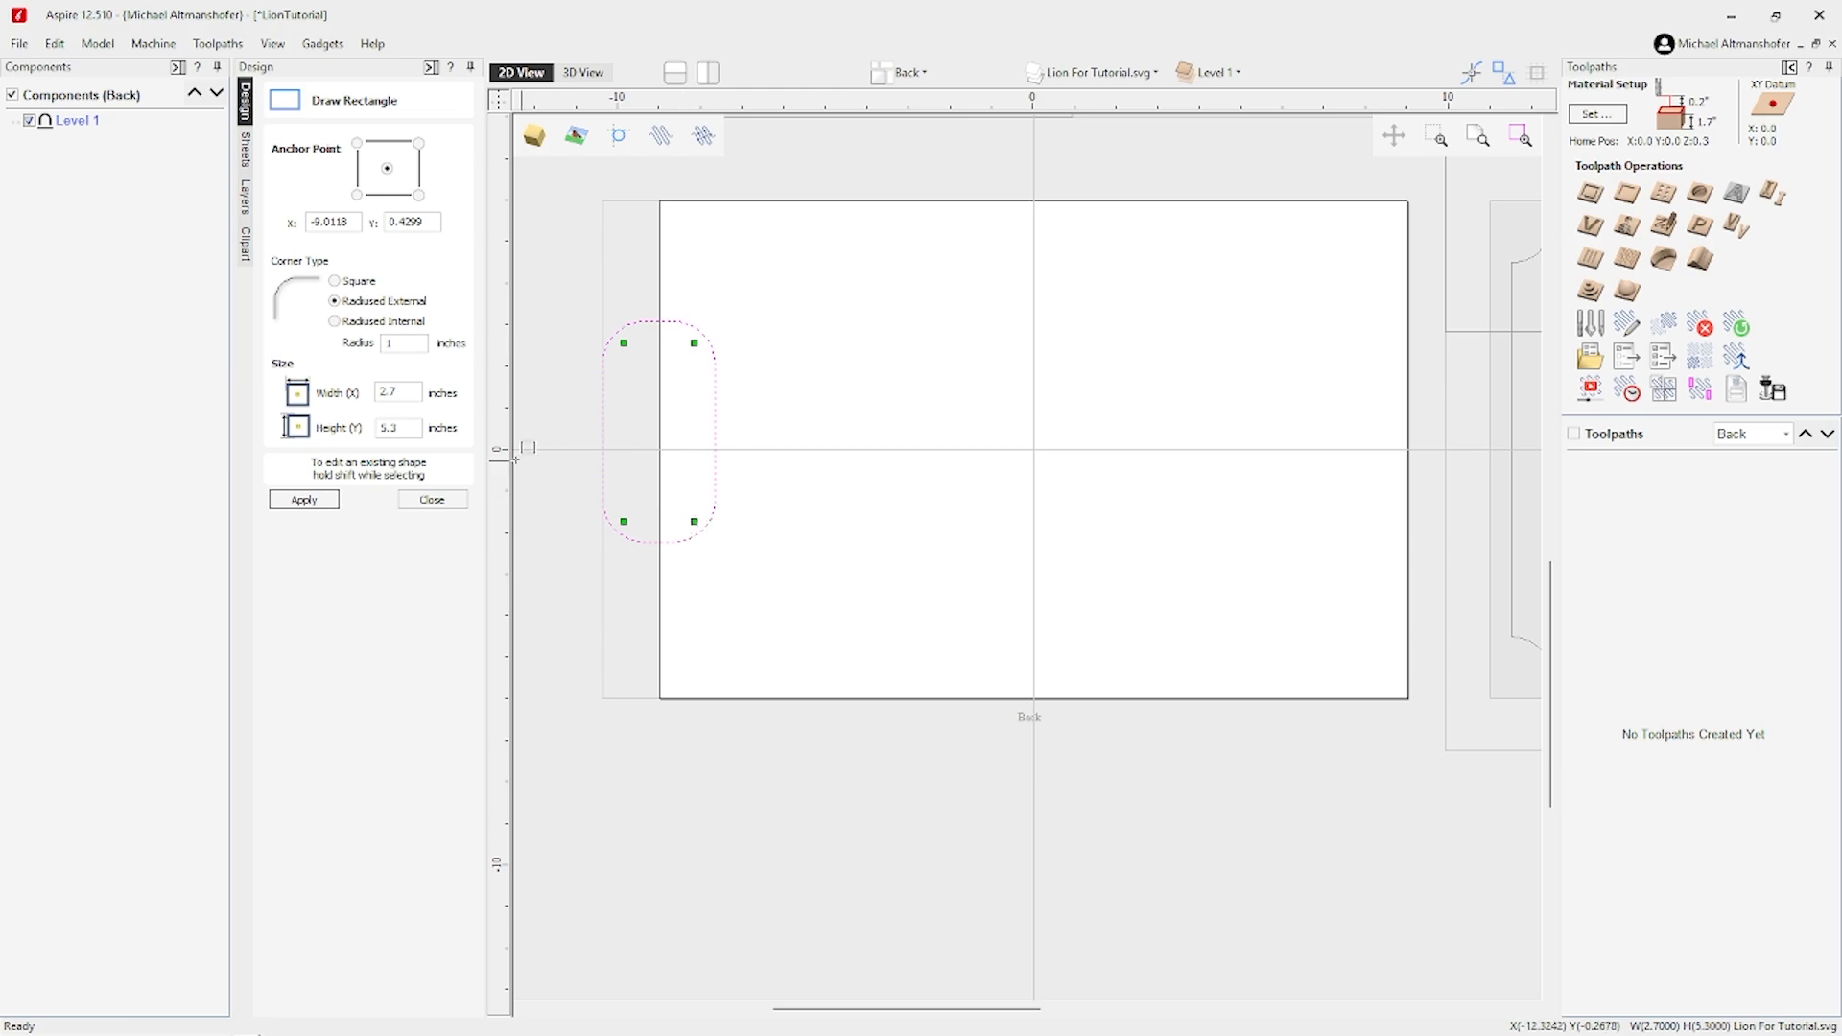
pyautogui.click(305, 500)
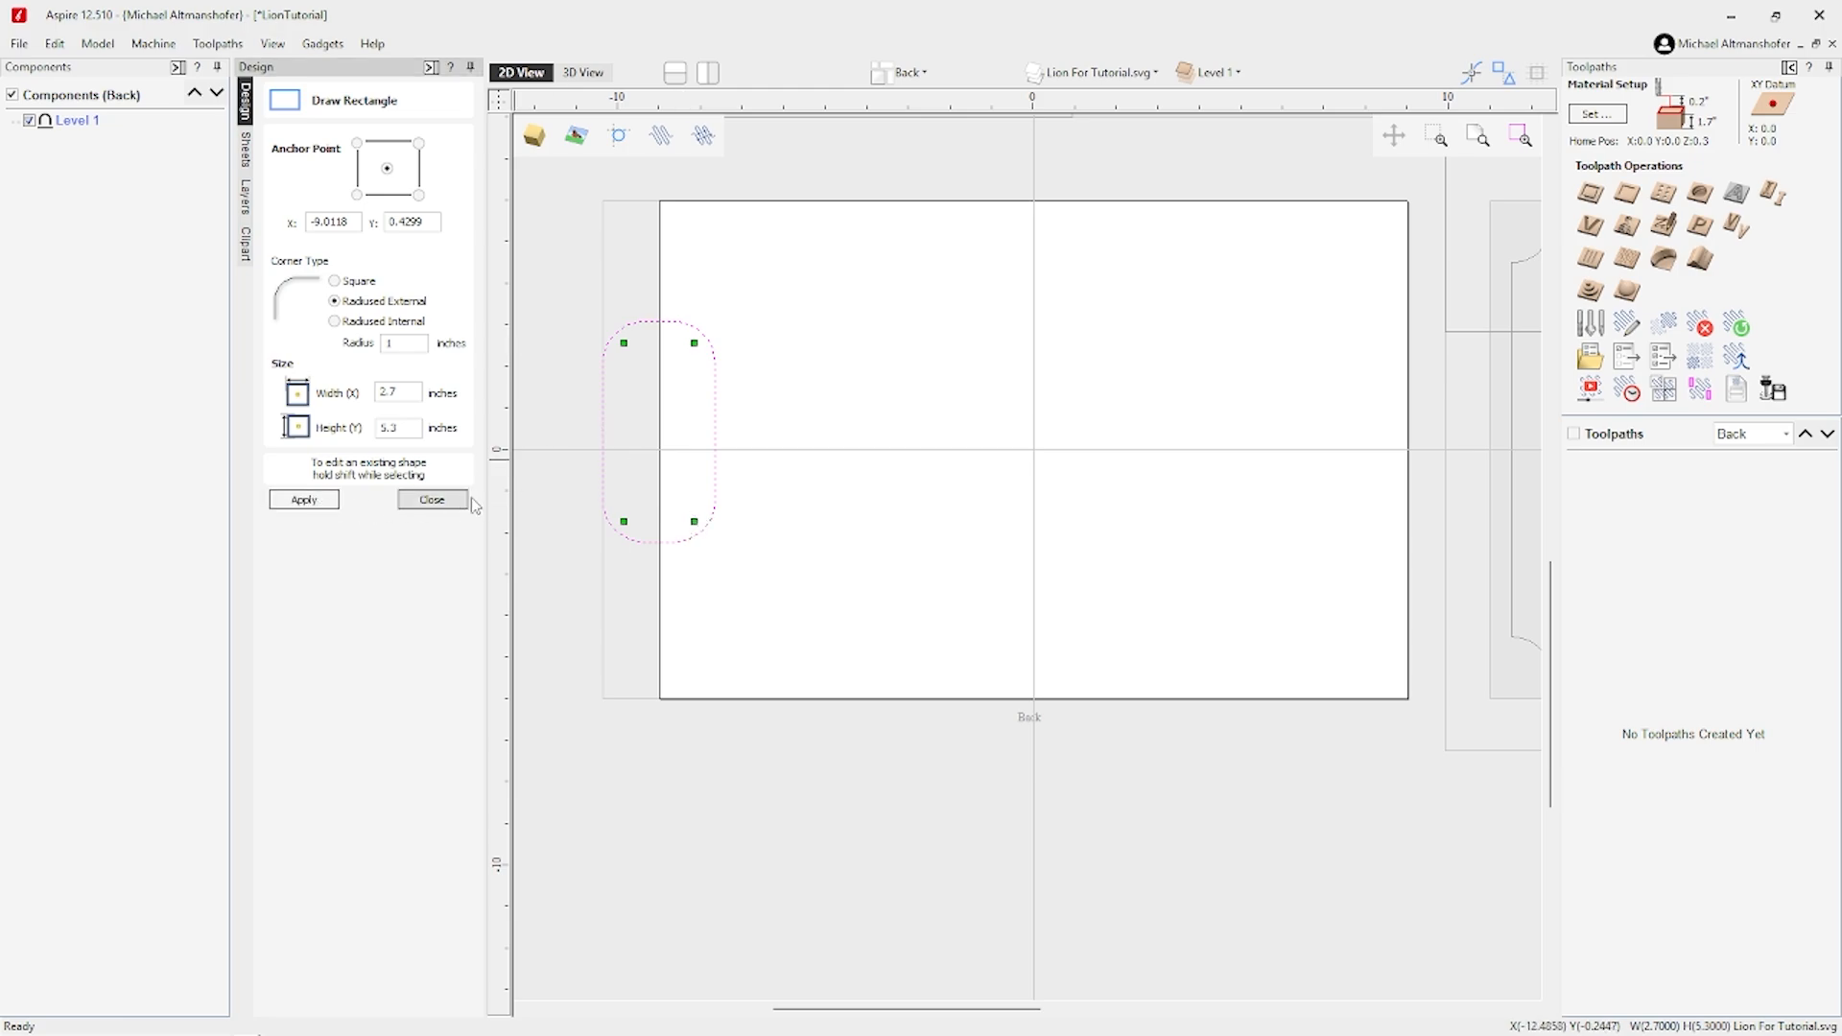
pyautogui.click(432, 500)
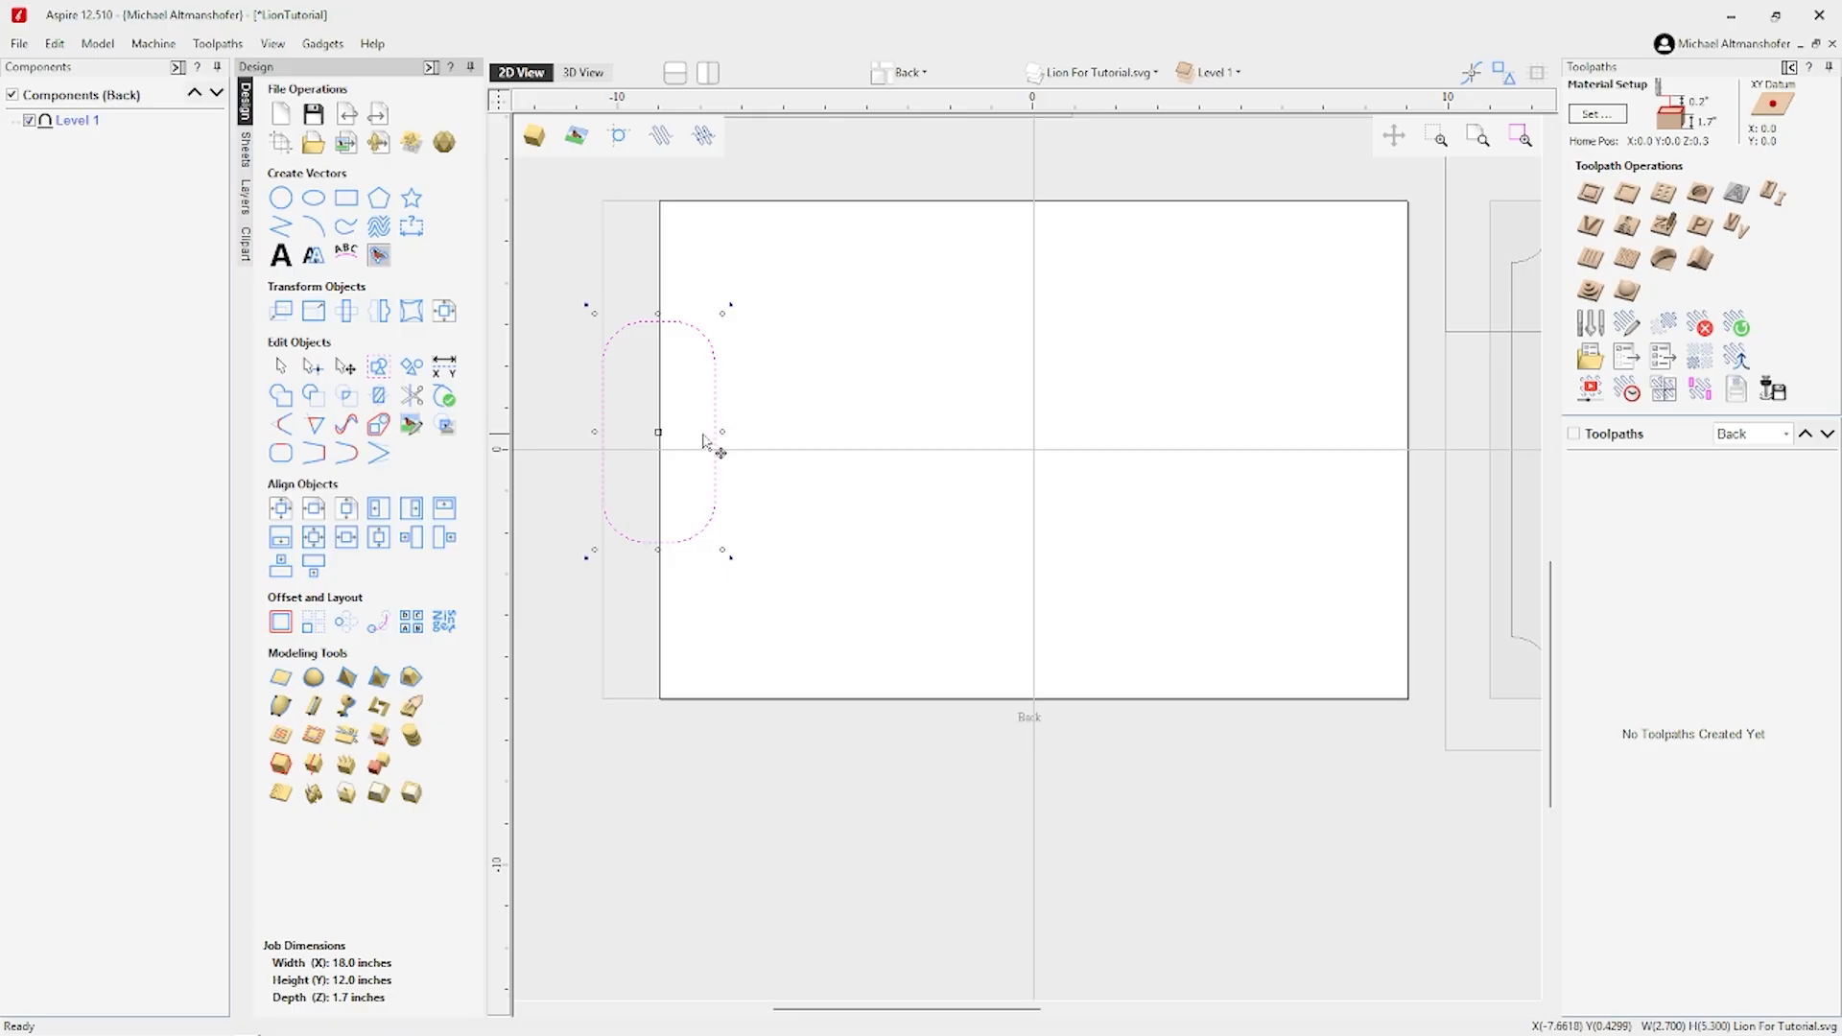
# Stretch the rounded rectangle outward to about 3.8 inches wide and shift it right across the sheet's left edge.
pyautogui.moveTo(594, 432); pyautogui.dragTo(548, 432)
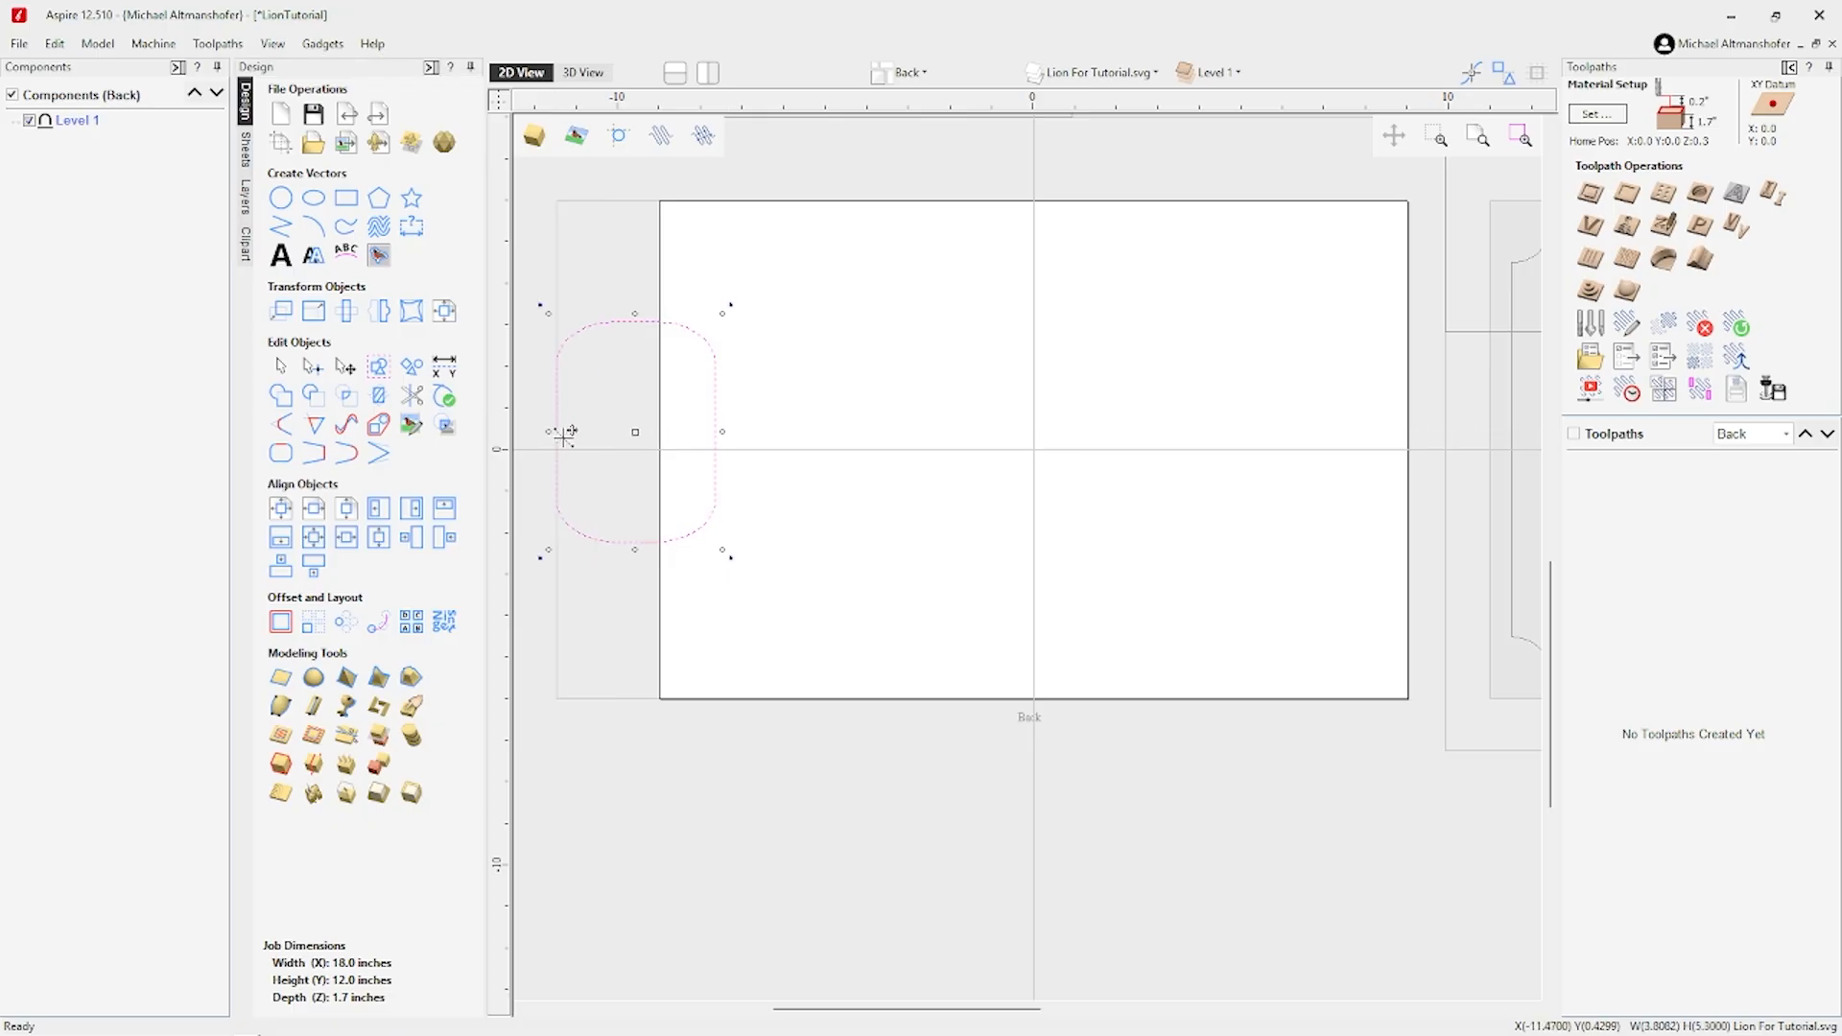
pyautogui.press('Right')
pyautogui.press('Right')
pyautogui.press('Right')
pyautogui.press('Right')
pyautogui.press('Right')
pyautogui.press('Right')
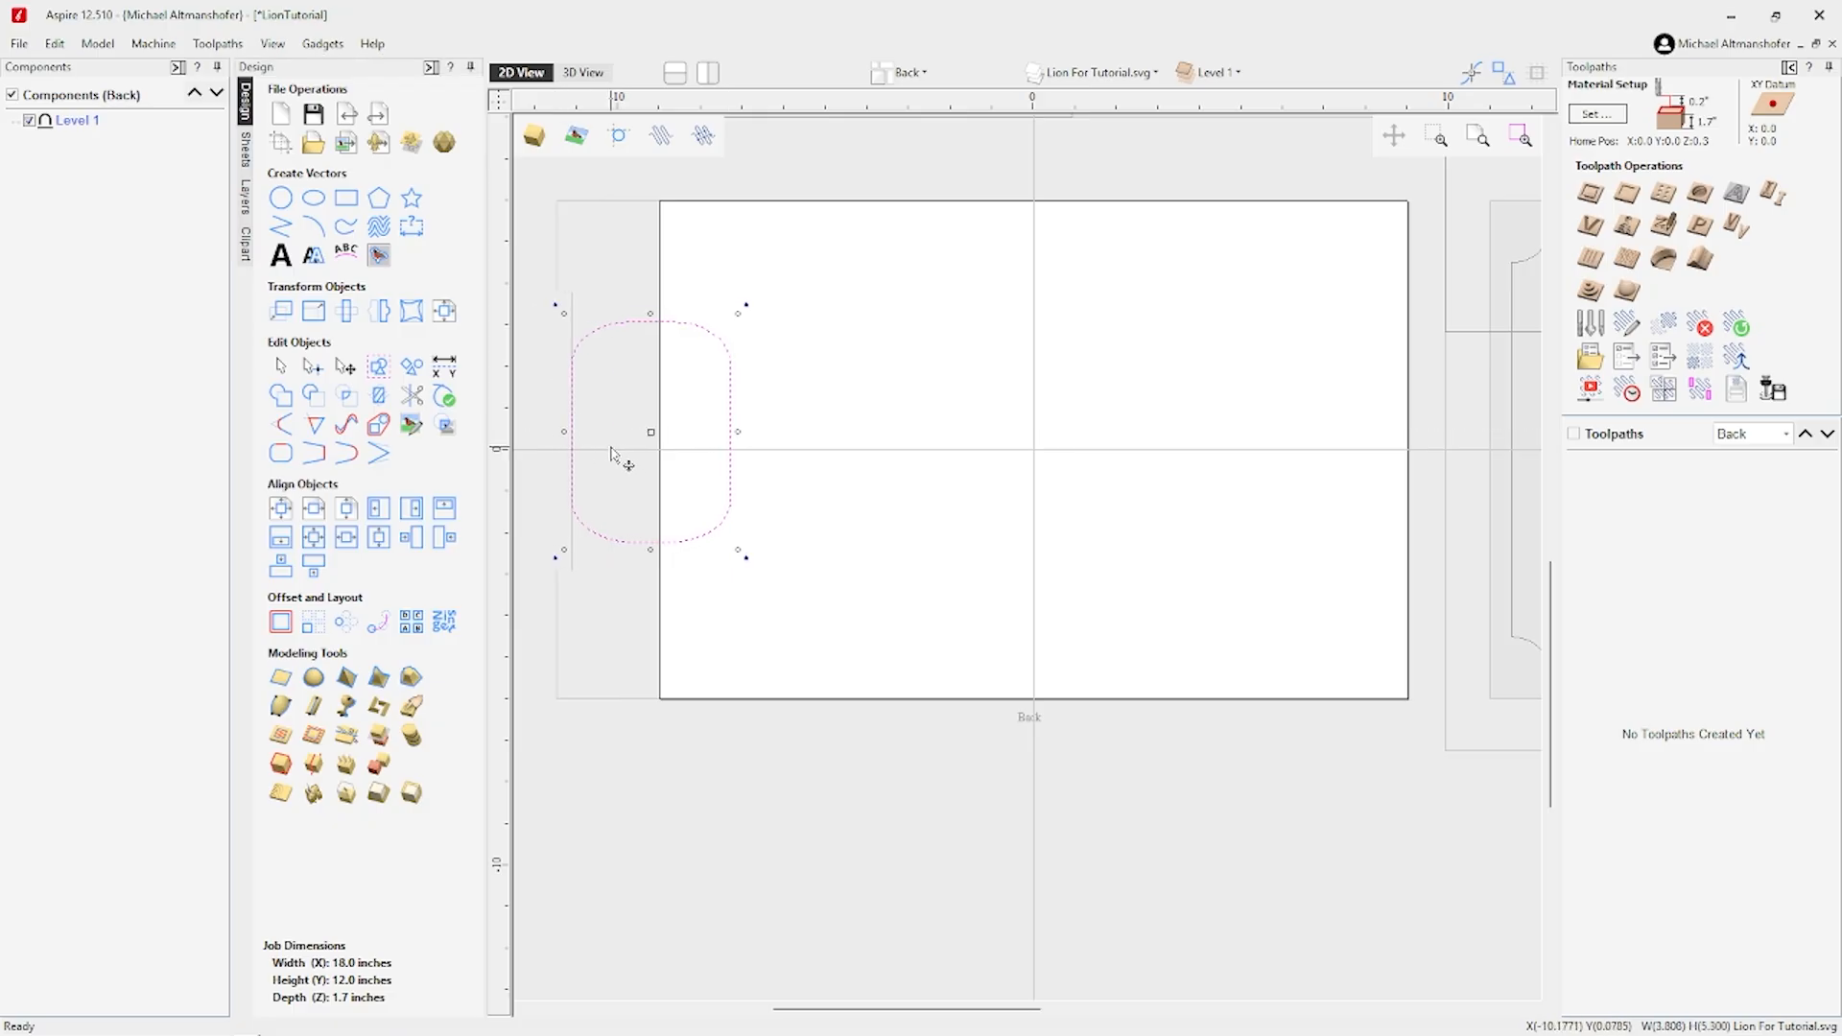
pyautogui.press('Right')
pyautogui.press('Right')
pyautogui.press('Right')
pyautogui.press('Right')
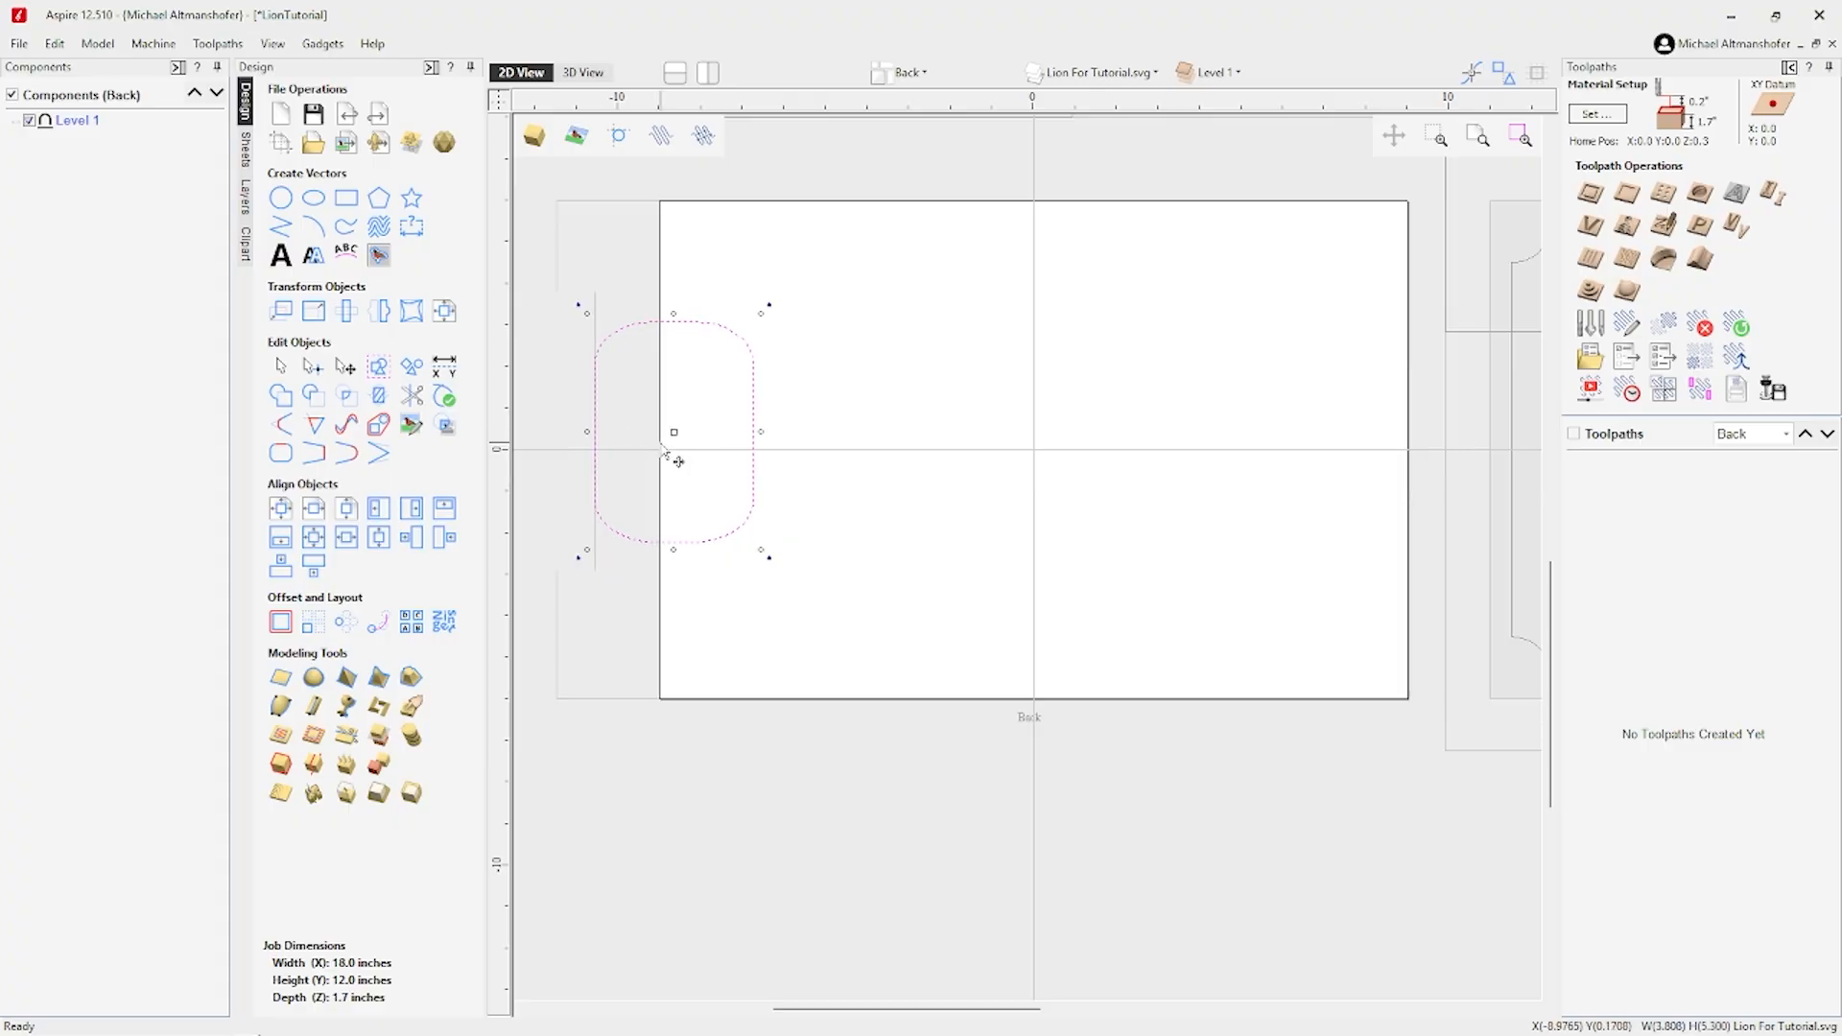
# Duplicate the rounded rectangle horizontally and place the copy so that it is centred on the sheet's right edge.
pyautogui.press('Right')
pyautogui.press('Right')
pyautogui.press('Right')
pyautogui.press('Right')
pyautogui.press('Right')
pyautogui.press('Right')
pyautogui.press('Right')
pyautogui.press('Right')
pyautogui.press('Right')
pyautogui.press('Right')
pyautogui.press('Right')
pyautogui.press('Right')
pyautogui.press('Right')
pyautogui.press('Right')
pyautogui.press('Right')
pyautogui.press('Right')
pyautogui.press('Right')
pyautogui.press('Right')
pyautogui.press('Right')
pyautogui.press('Right')
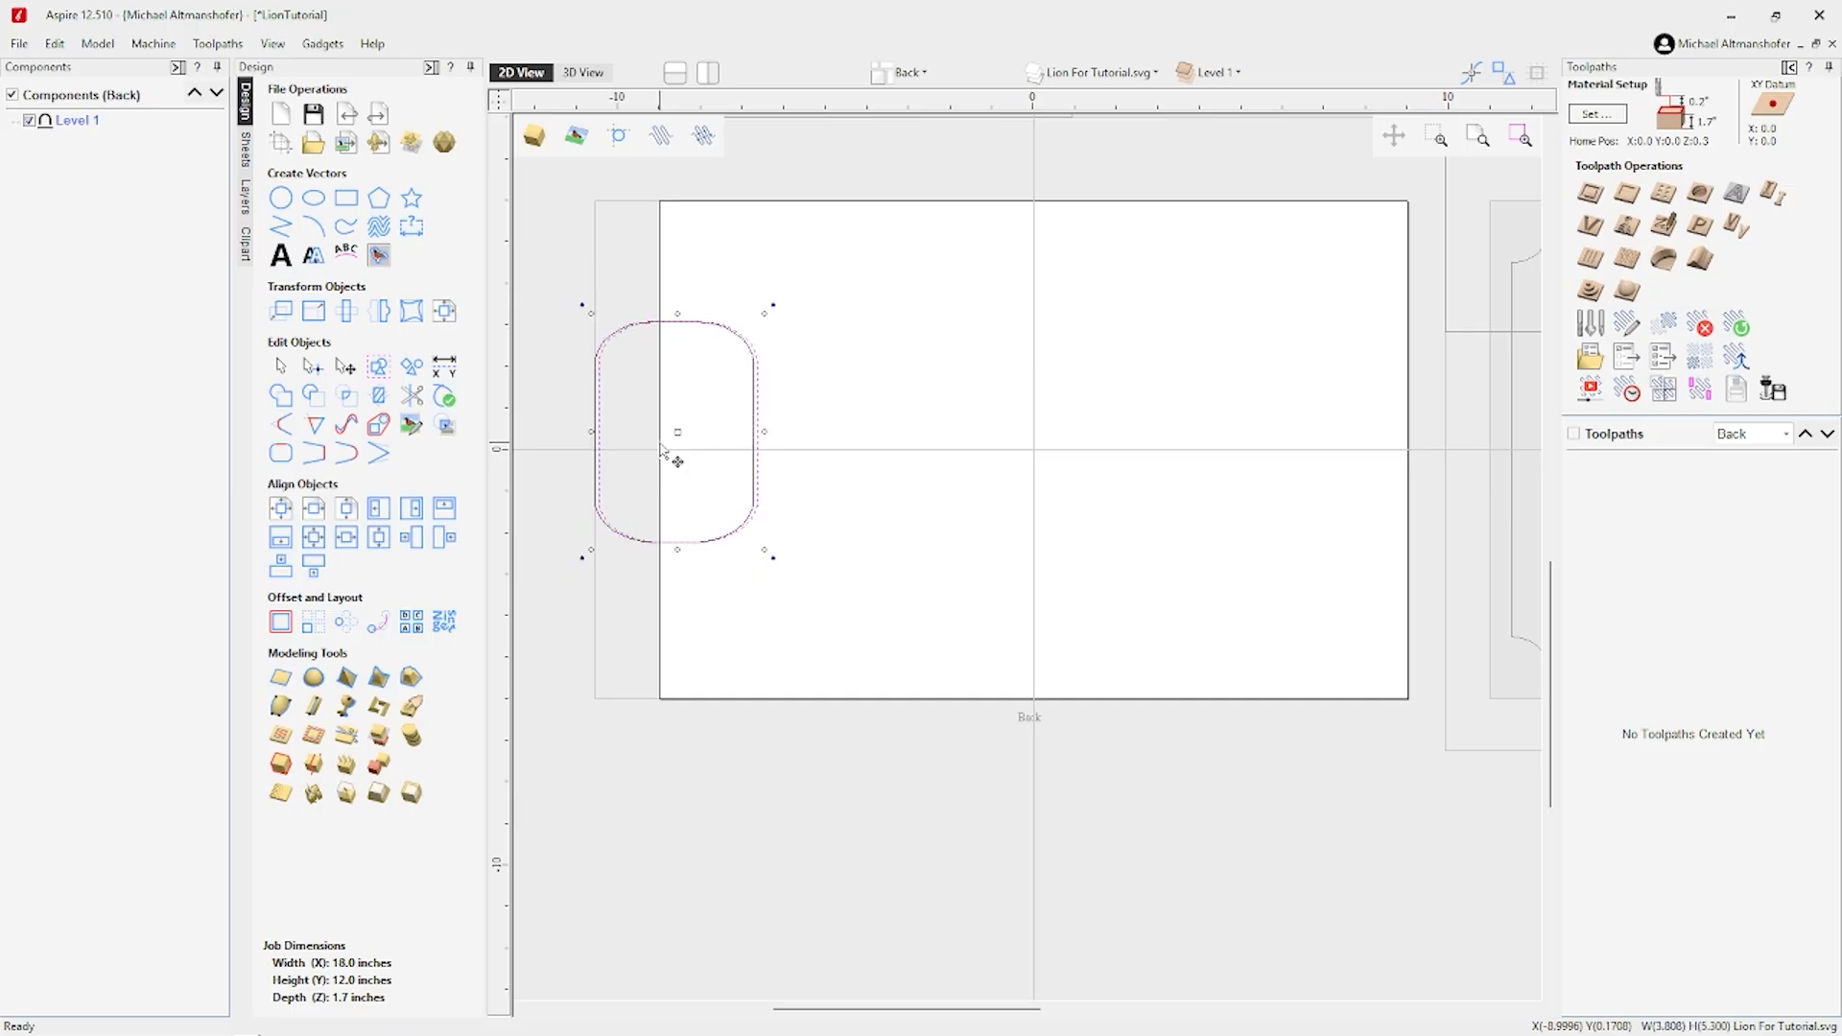
pyautogui.press('Right')
pyautogui.press('Right')
pyautogui.press('Right')
pyautogui.press('Right')
pyautogui.press('Right')
pyautogui.press('Right')
pyautogui.press('Right')
pyautogui.press('Right')
pyautogui.press('Right')
pyautogui.press('Right')
pyautogui.press('Right')
pyautogui.press('Right')
pyautogui.press('Right')
pyautogui.press('Right')
pyautogui.press('Right')
pyautogui.press('Right')
pyautogui.press('Right')
pyautogui.press('Right')
pyautogui.press('Right')
pyautogui.press('Right')
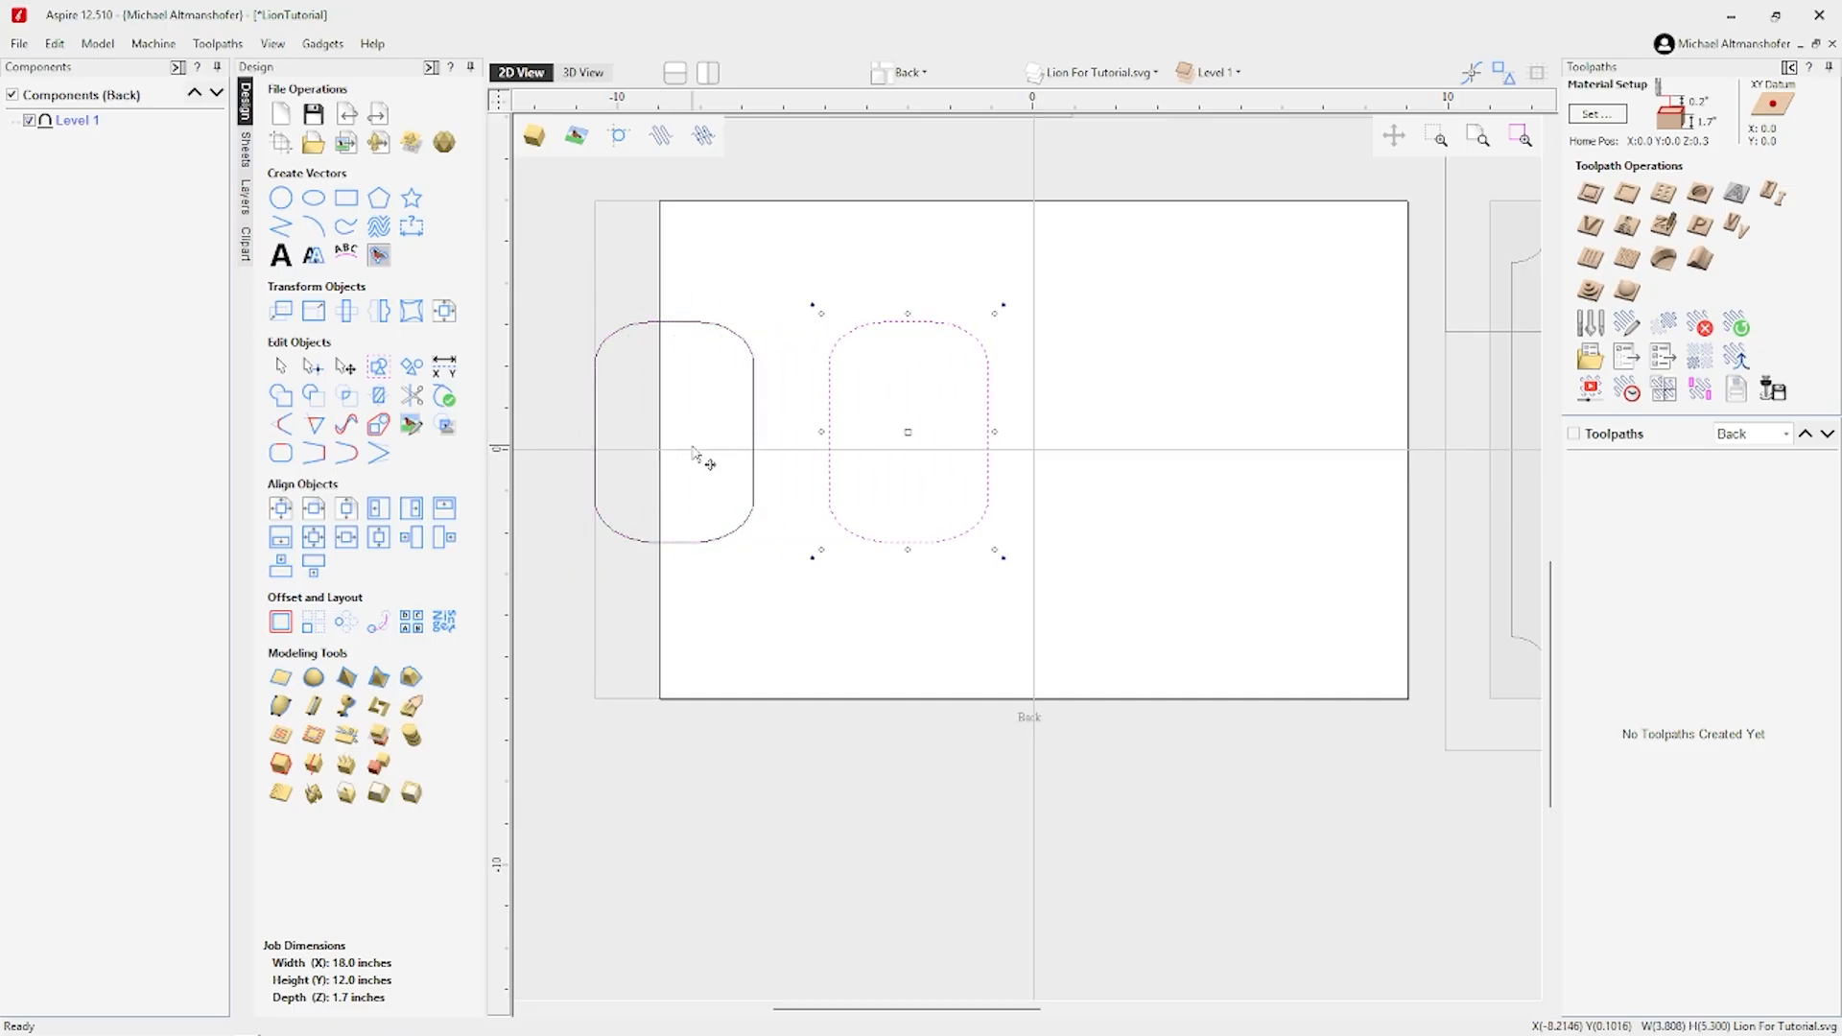
pyautogui.press('Right')
pyautogui.press('Right')
pyautogui.press('Right')
pyautogui.press('Right')
pyautogui.press('Right')
pyautogui.press('Right')
pyautogui.press('Right')
pyautogui.press('Right')
pyautogui.press('Right')
pyautogui.press('Right')
pyautogui.press('Right')
pyautogui.press('Right')
pyautogui.press('Right')
pyautogui.press('Right')
pyautogui.press('Right')
pyautogui.press('Right')
pyautogui.press('Right')
pyautogui.press('Right')
pyautogui.press('Right')
pyautogui.press('Right')
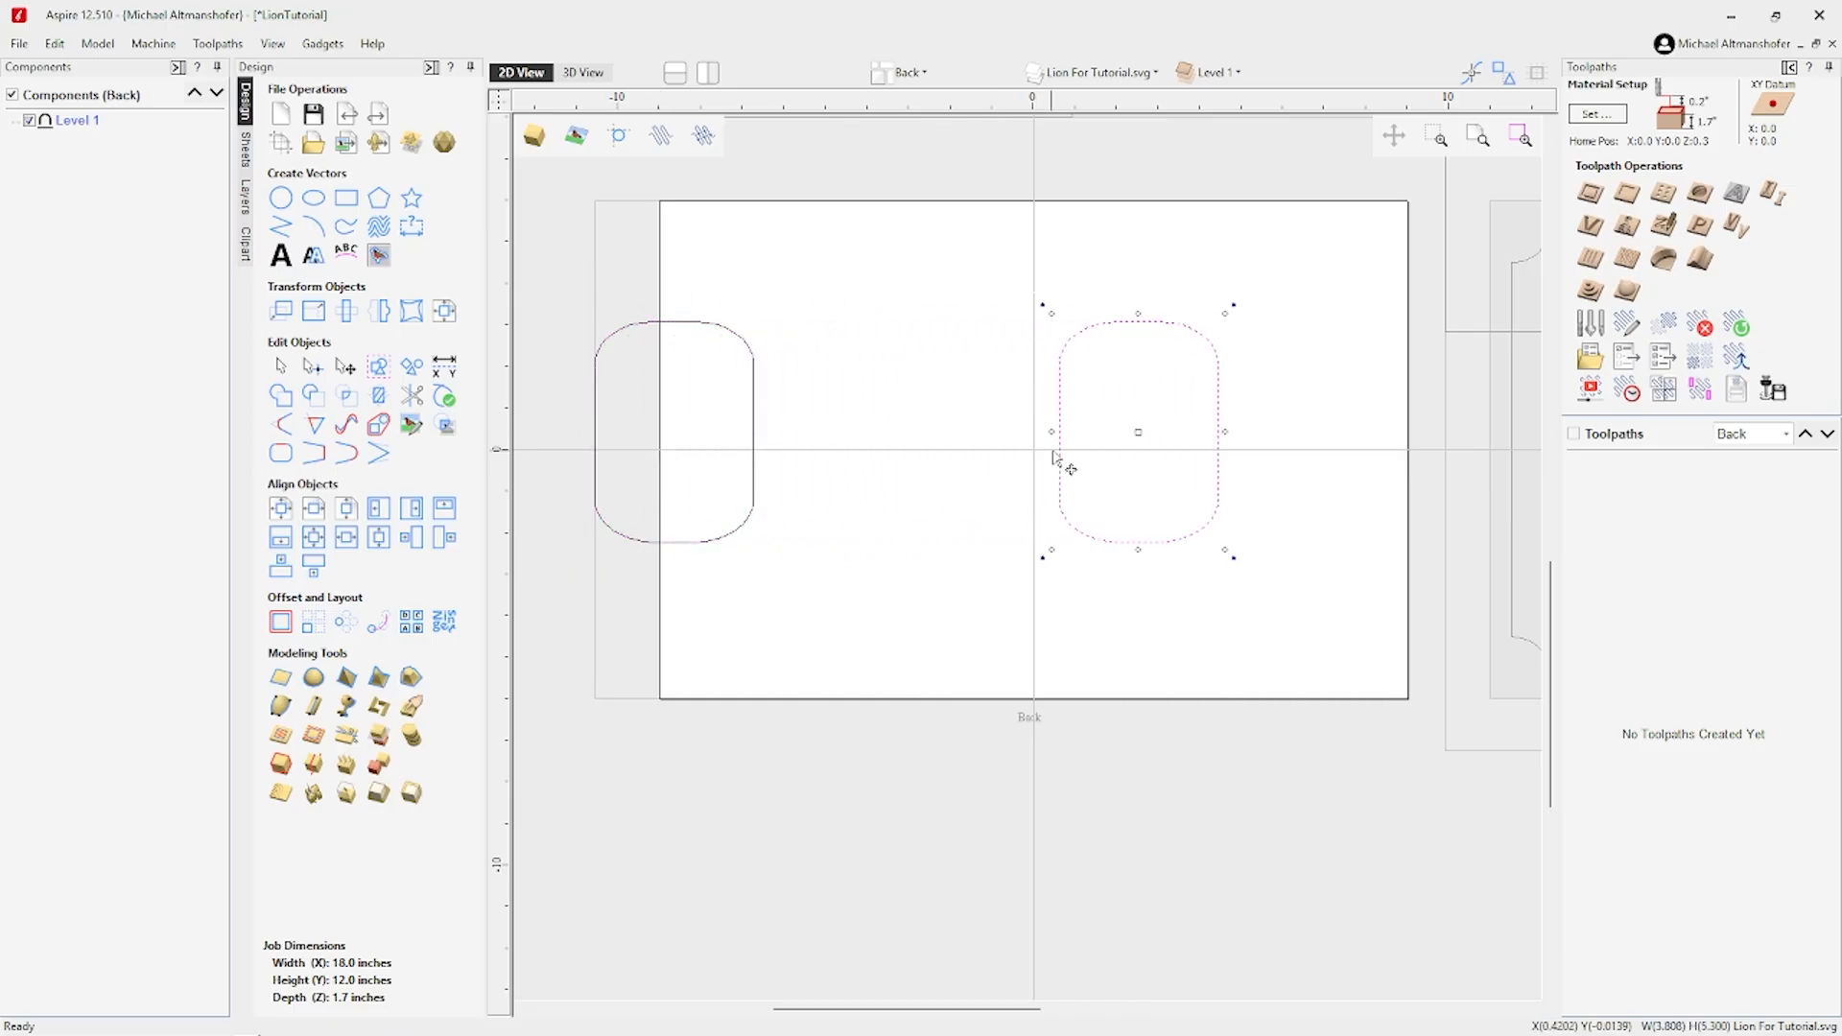
pyautogui.press('Right')
pyautogui.press('Right')
pyautogui.press('Right')
pyautogui.press('Right')
pyautogui.press('Right')
pyautogui.press('Right')
pyautogui.press('Right')
pyautogui.press('Right')
pyautogui.press('Right')
pyautogui.press('Right')
pyautogui.press('Right')
pyautogui.press('Right')
pyautogui.press('Right')
pyautogui.press('Right')
pyautogui.press('Right')
pyautogui.press('Right')
pyautogui.press('Right')
pyautogui.press('Right')
pyautogui.press('Right')
pyautogui.press('Right')
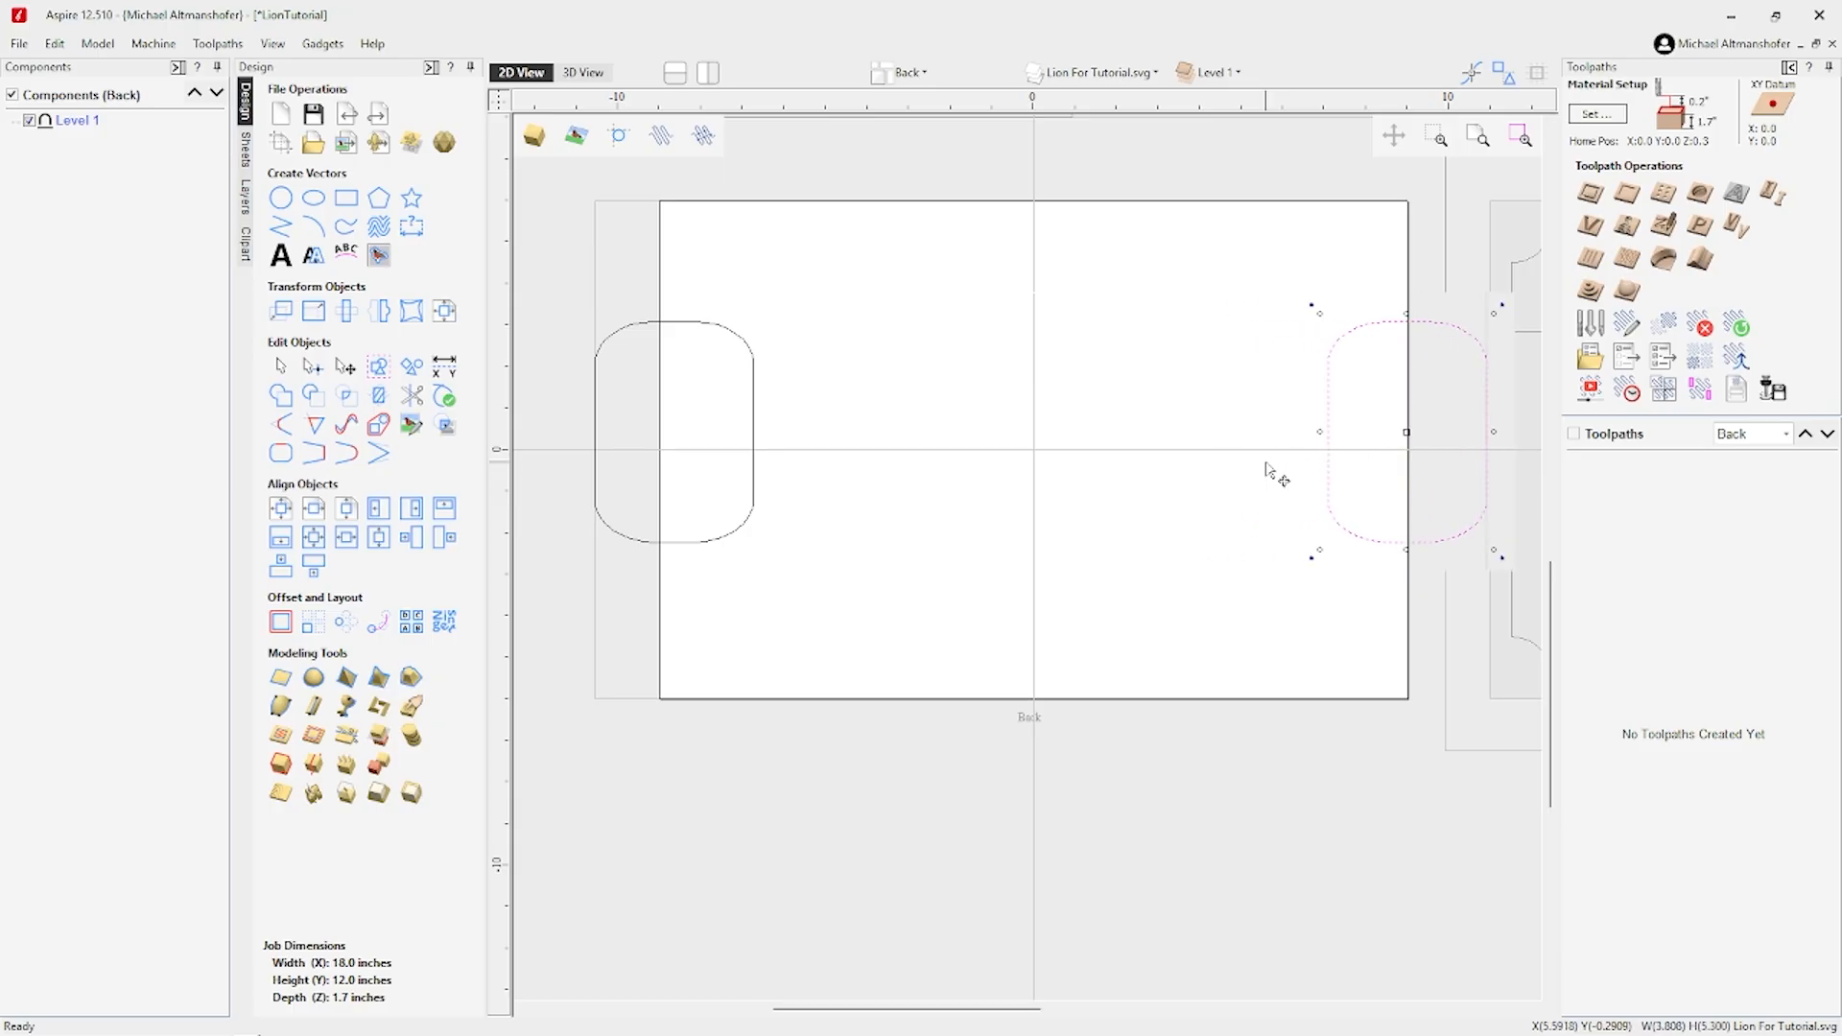
# Nudge the original rounded rectangle left until it is centred on the sheet's left edge, and deselect it.
pyautogui.scroll(3, 1440, 371)
pyautogui.scroll(-2, 1227, 438)
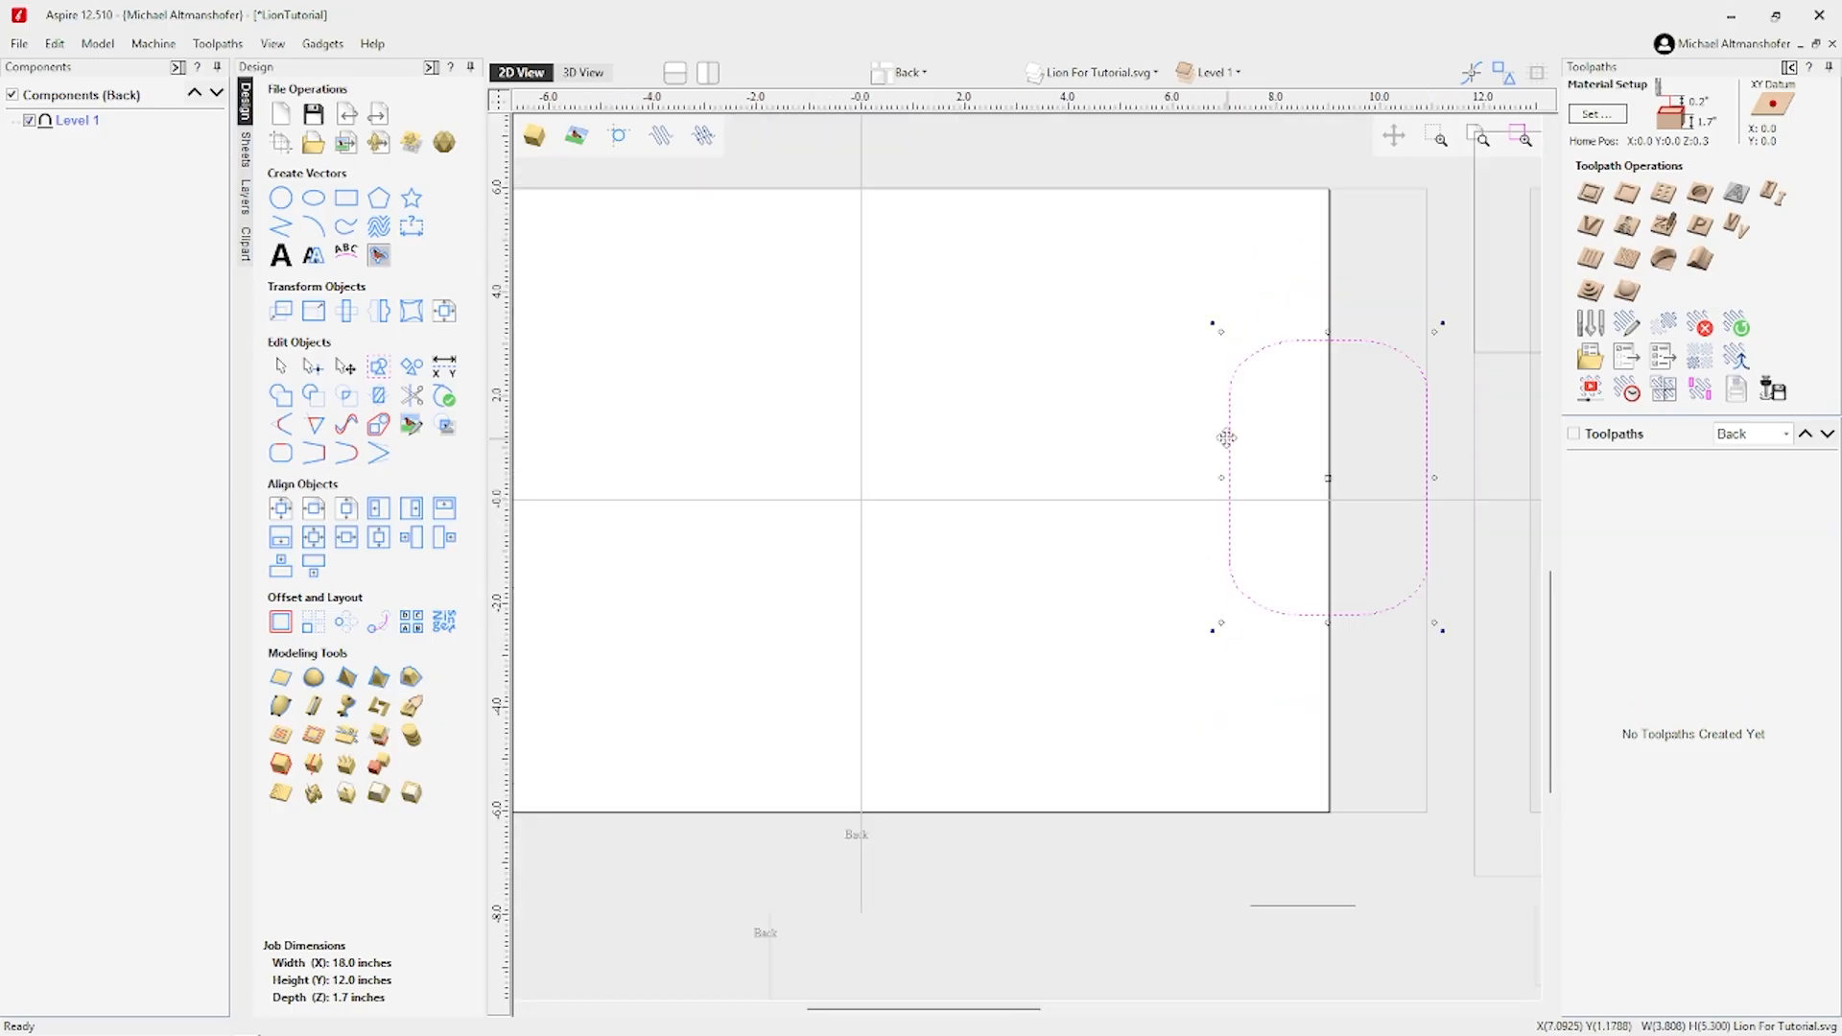
pyautogui.scroll(-2, 1228, 438)
pyautogui.moveTo(778, 423); pyautogui.dragTo(958, 425, button='middle')
pyautogui.scroll(4, 946, 428)
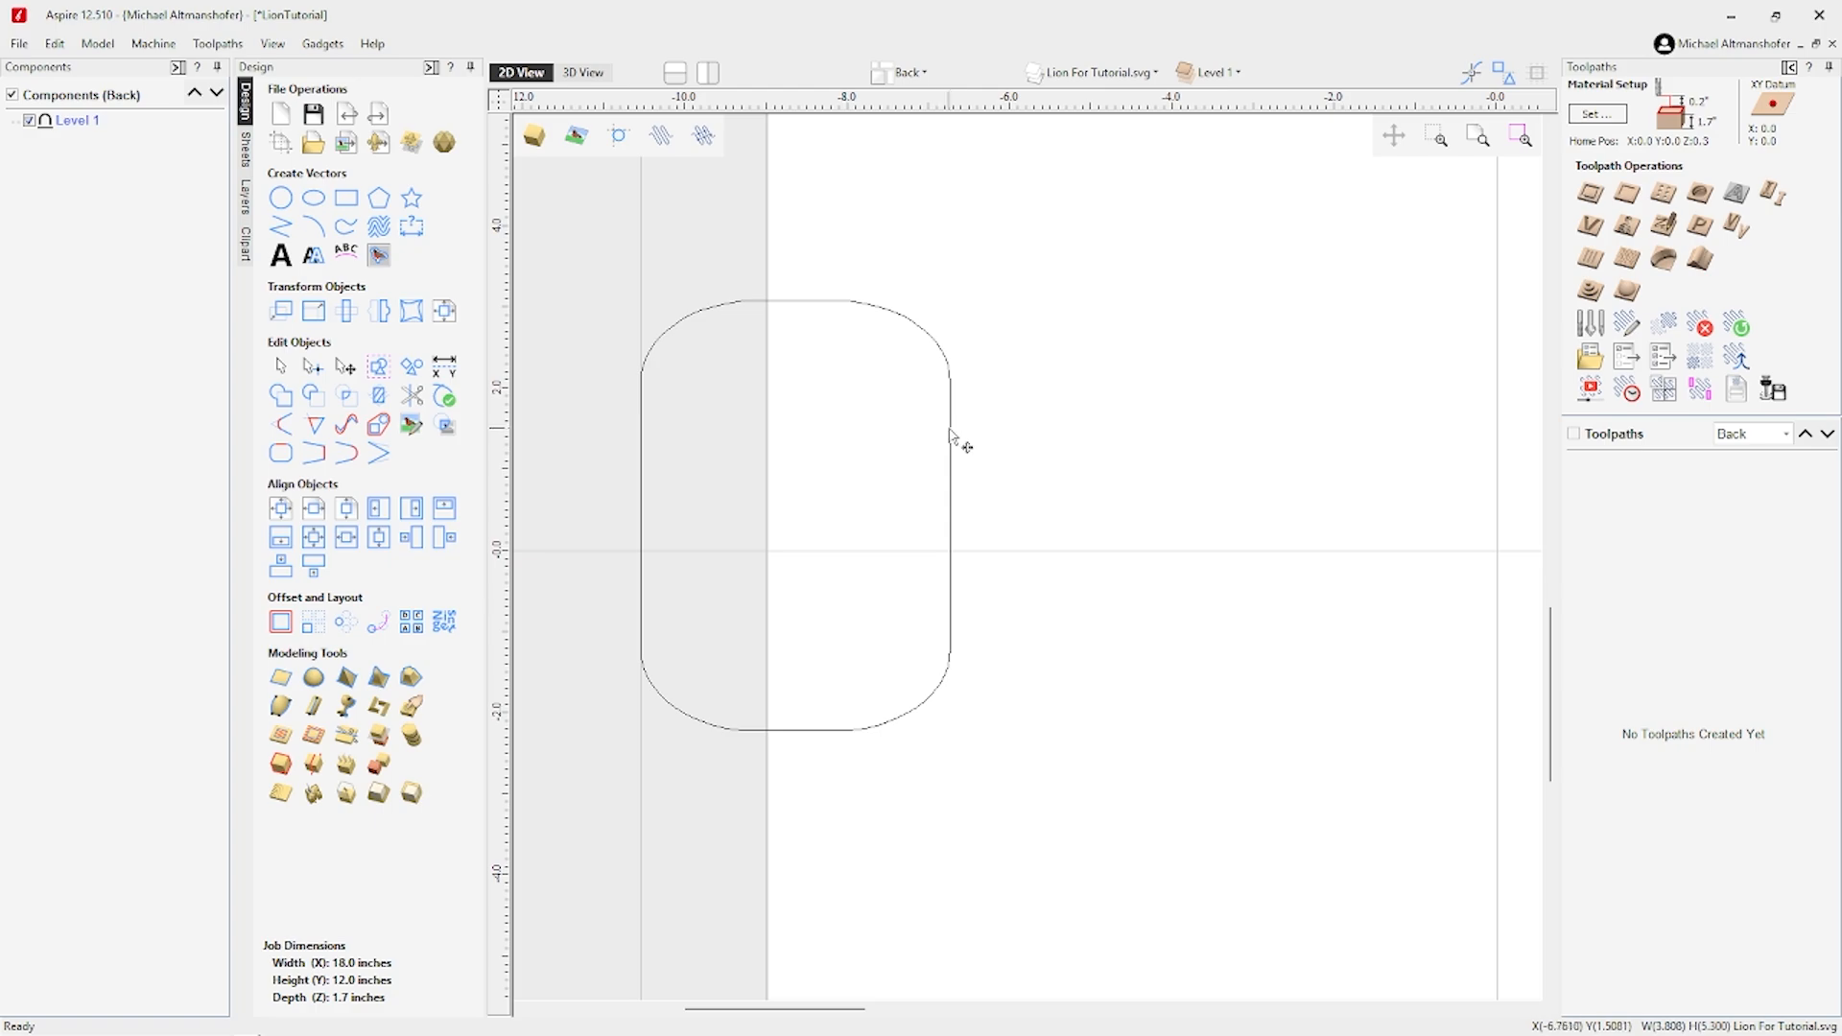
pyautogui.click(951, 438)
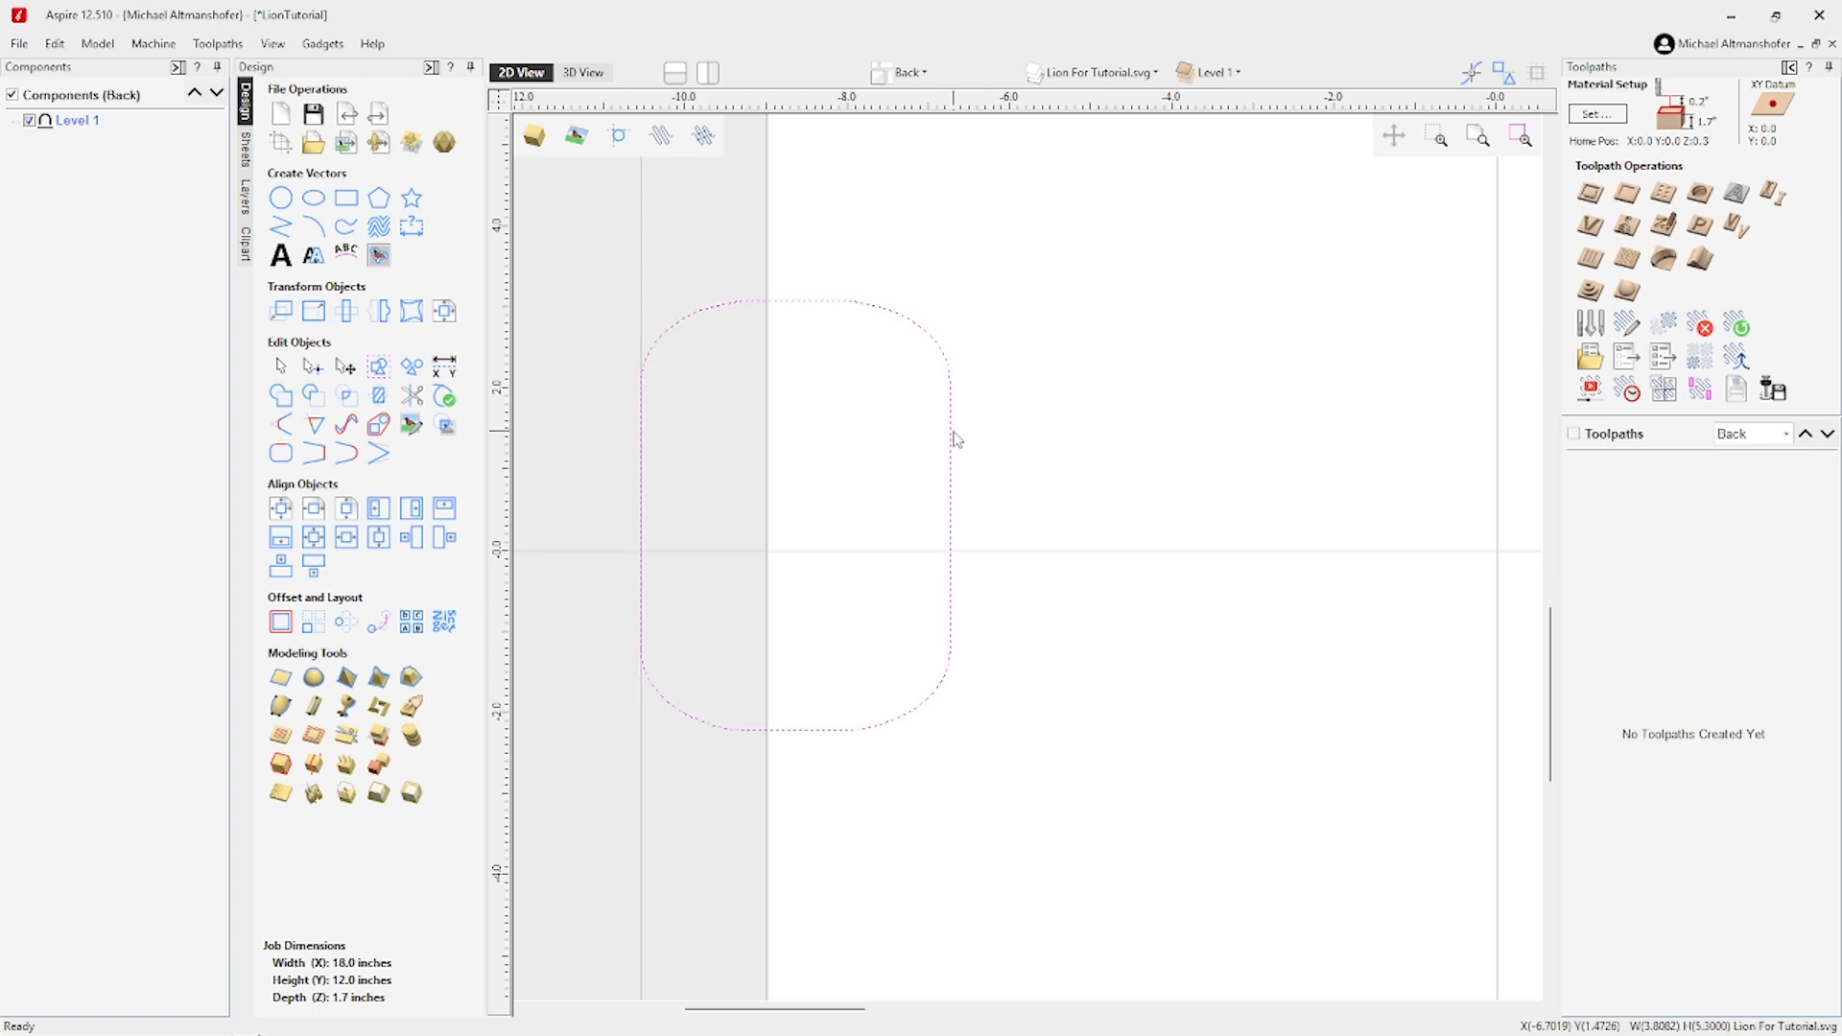
pyautogui.click(952, 432)
pyautogui.press('Left')
pyautogui.press('Left')
pyautogui.press('Left')
pyautogui.press('Left')
pyautogui.press('Left')
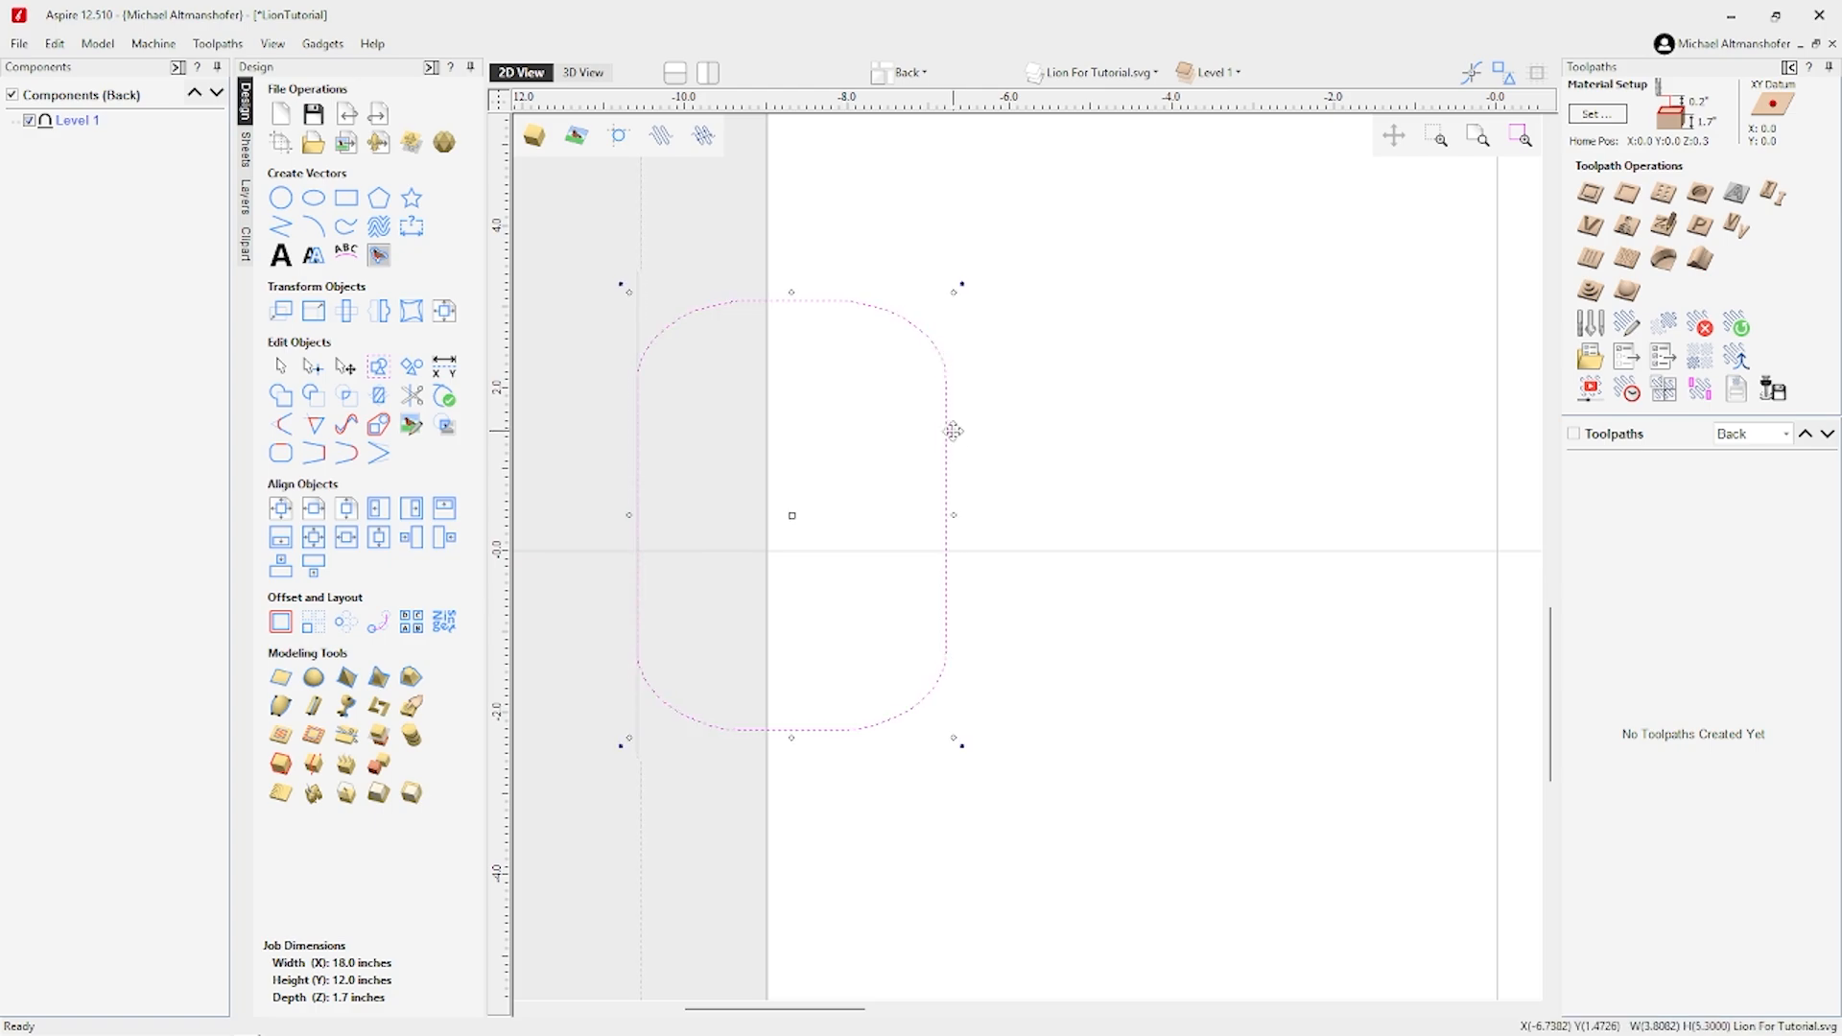
pyautogui.scroll(-3, 950, 428)
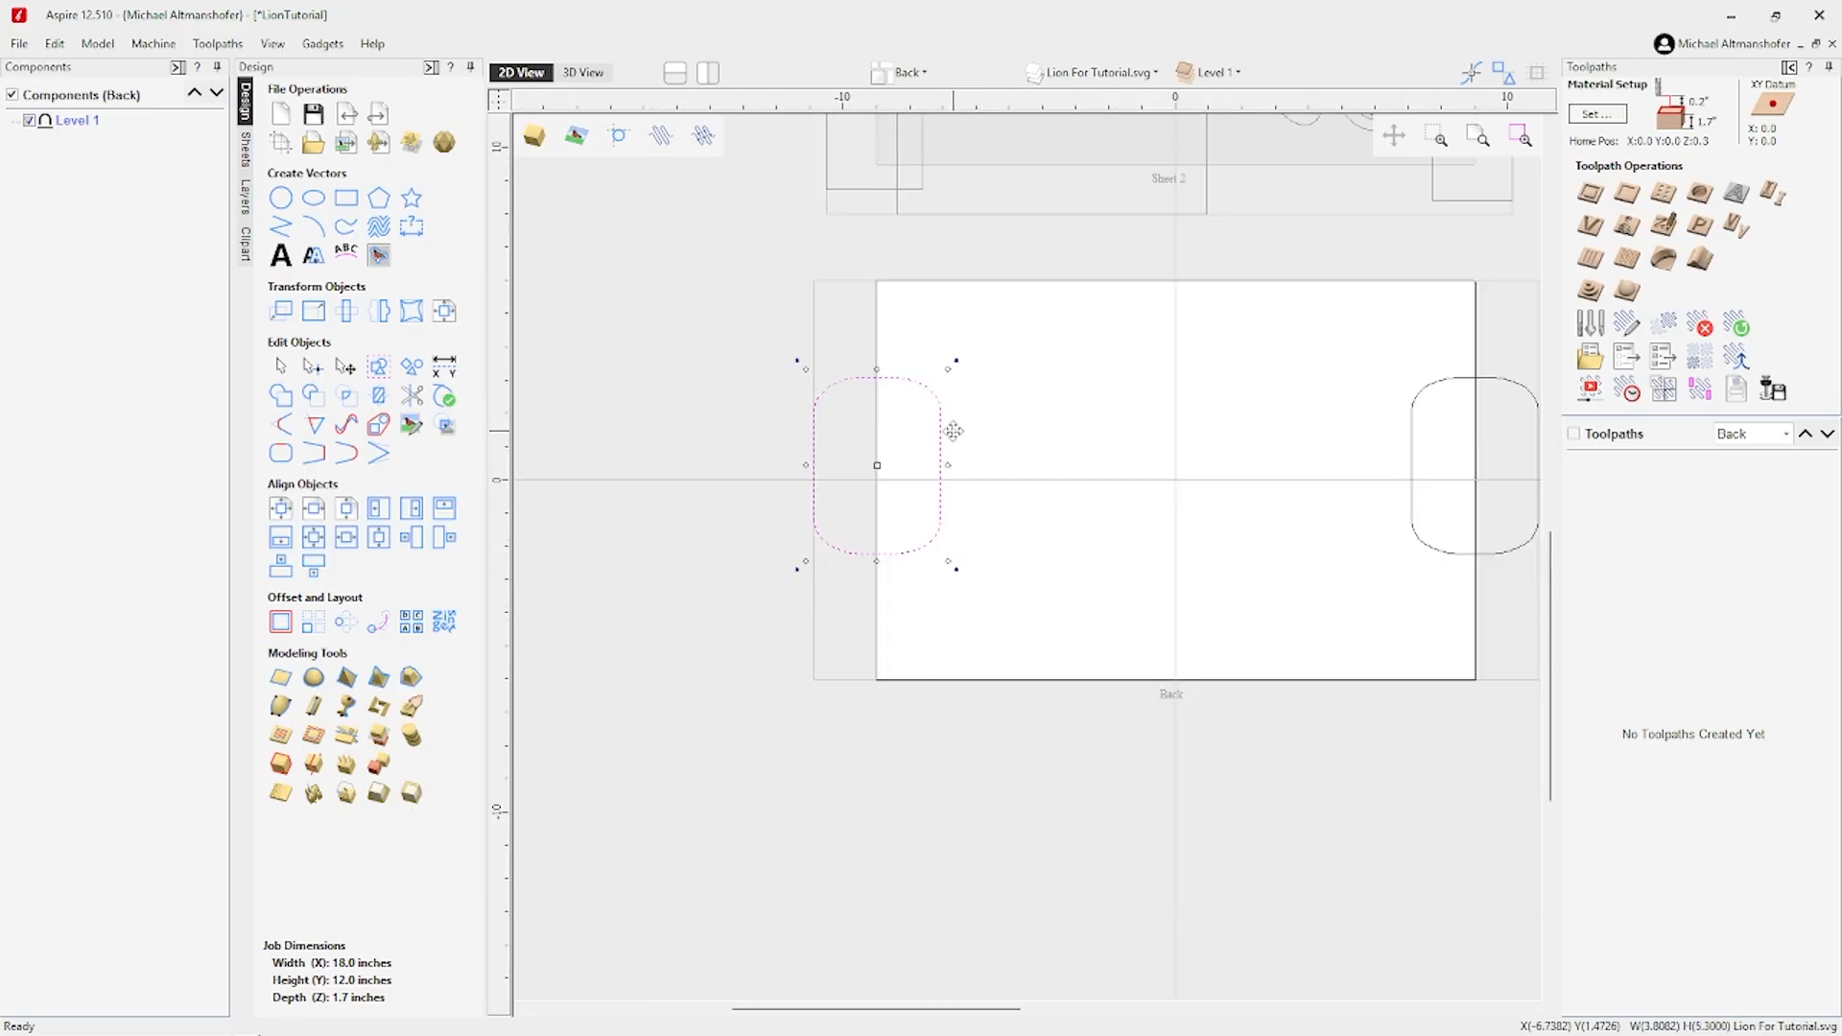
pyautogui.moveTo(1077, 460); pyautogui.dragTo(964, 437, button='middle')
pyautogui.scroll(-1, 964, 436)
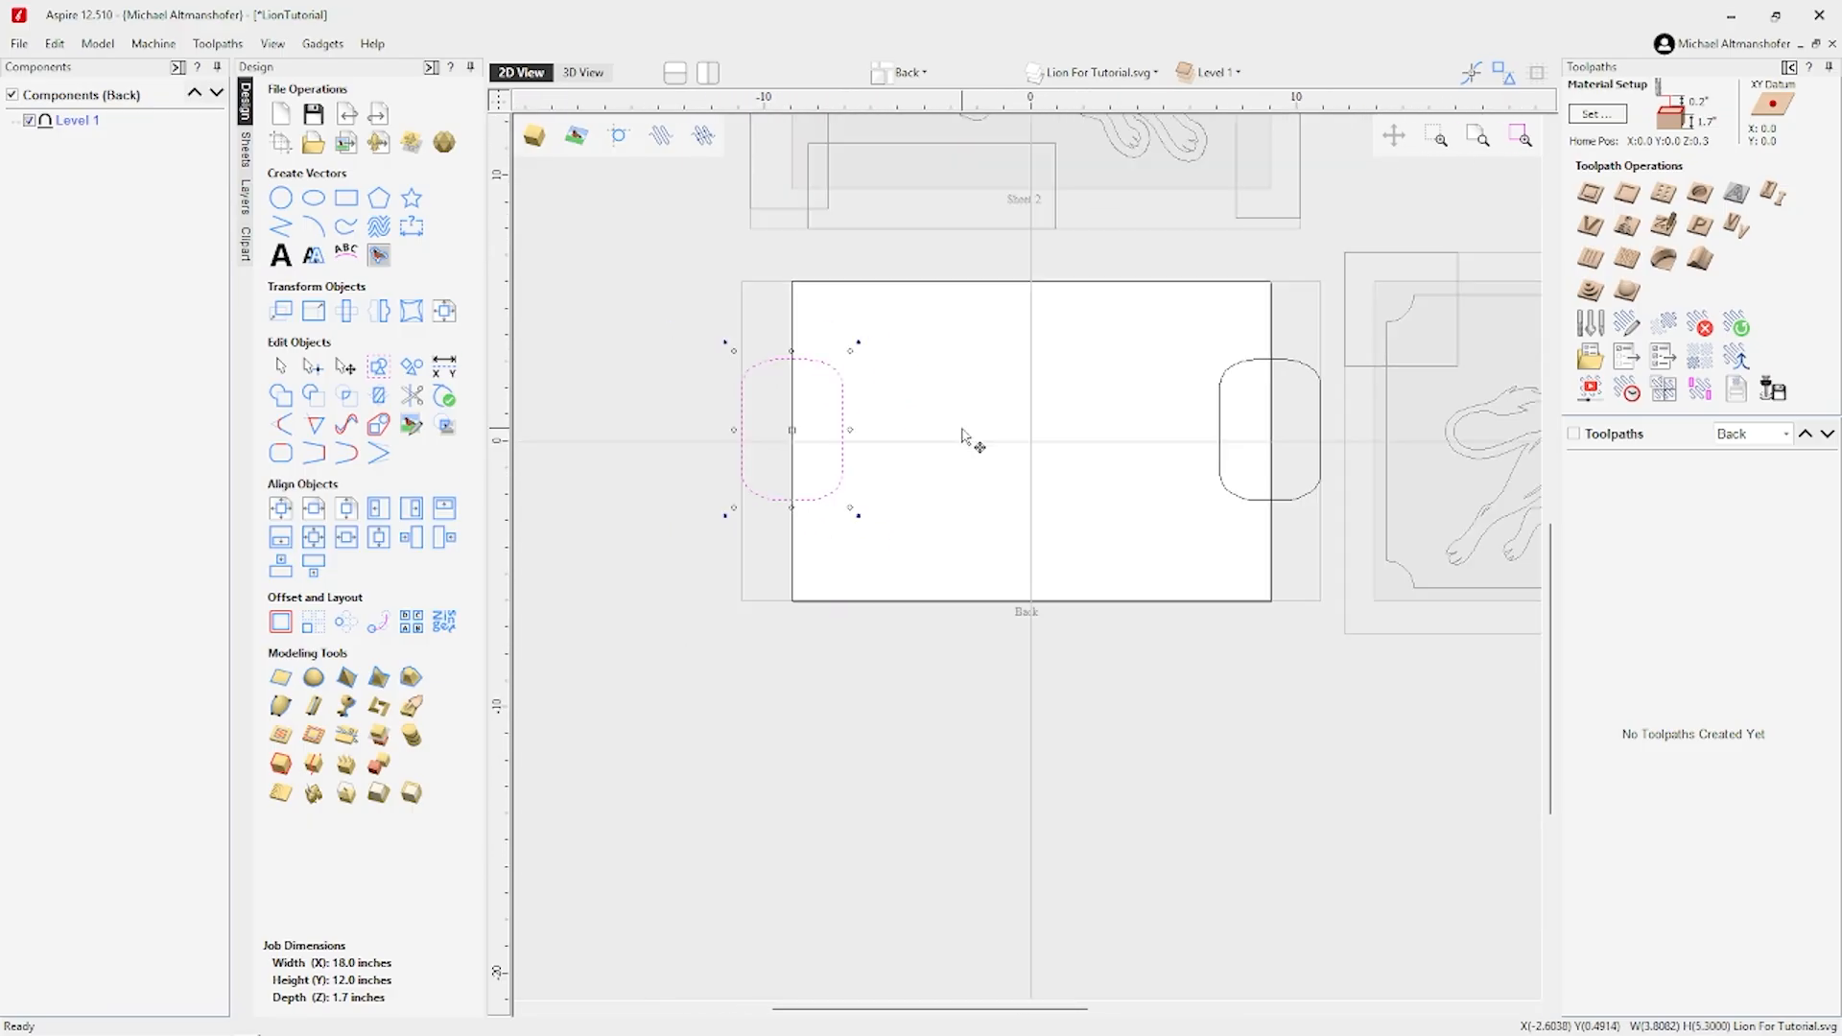
pyautogui.click(1094, 469)
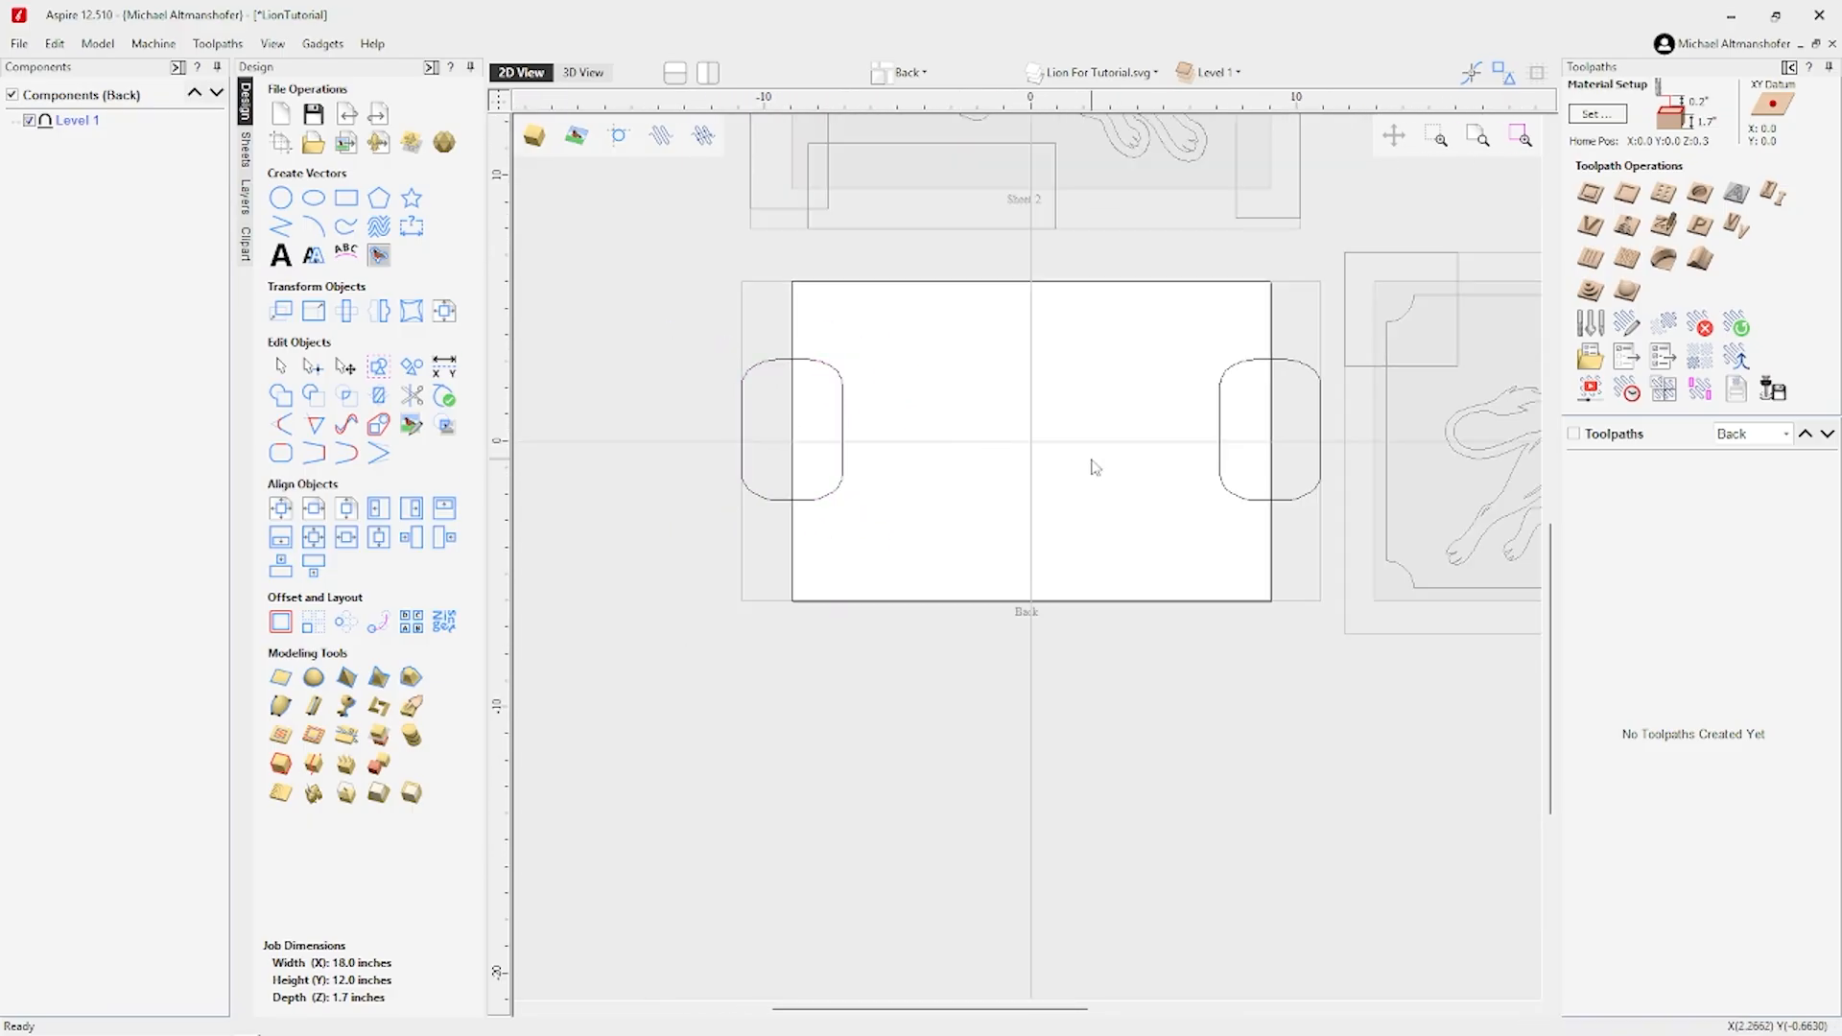
# Nudge both rounded rectangles slightly inward, and centre the pair together on the sheet.
pyautogui.click(843, 432)
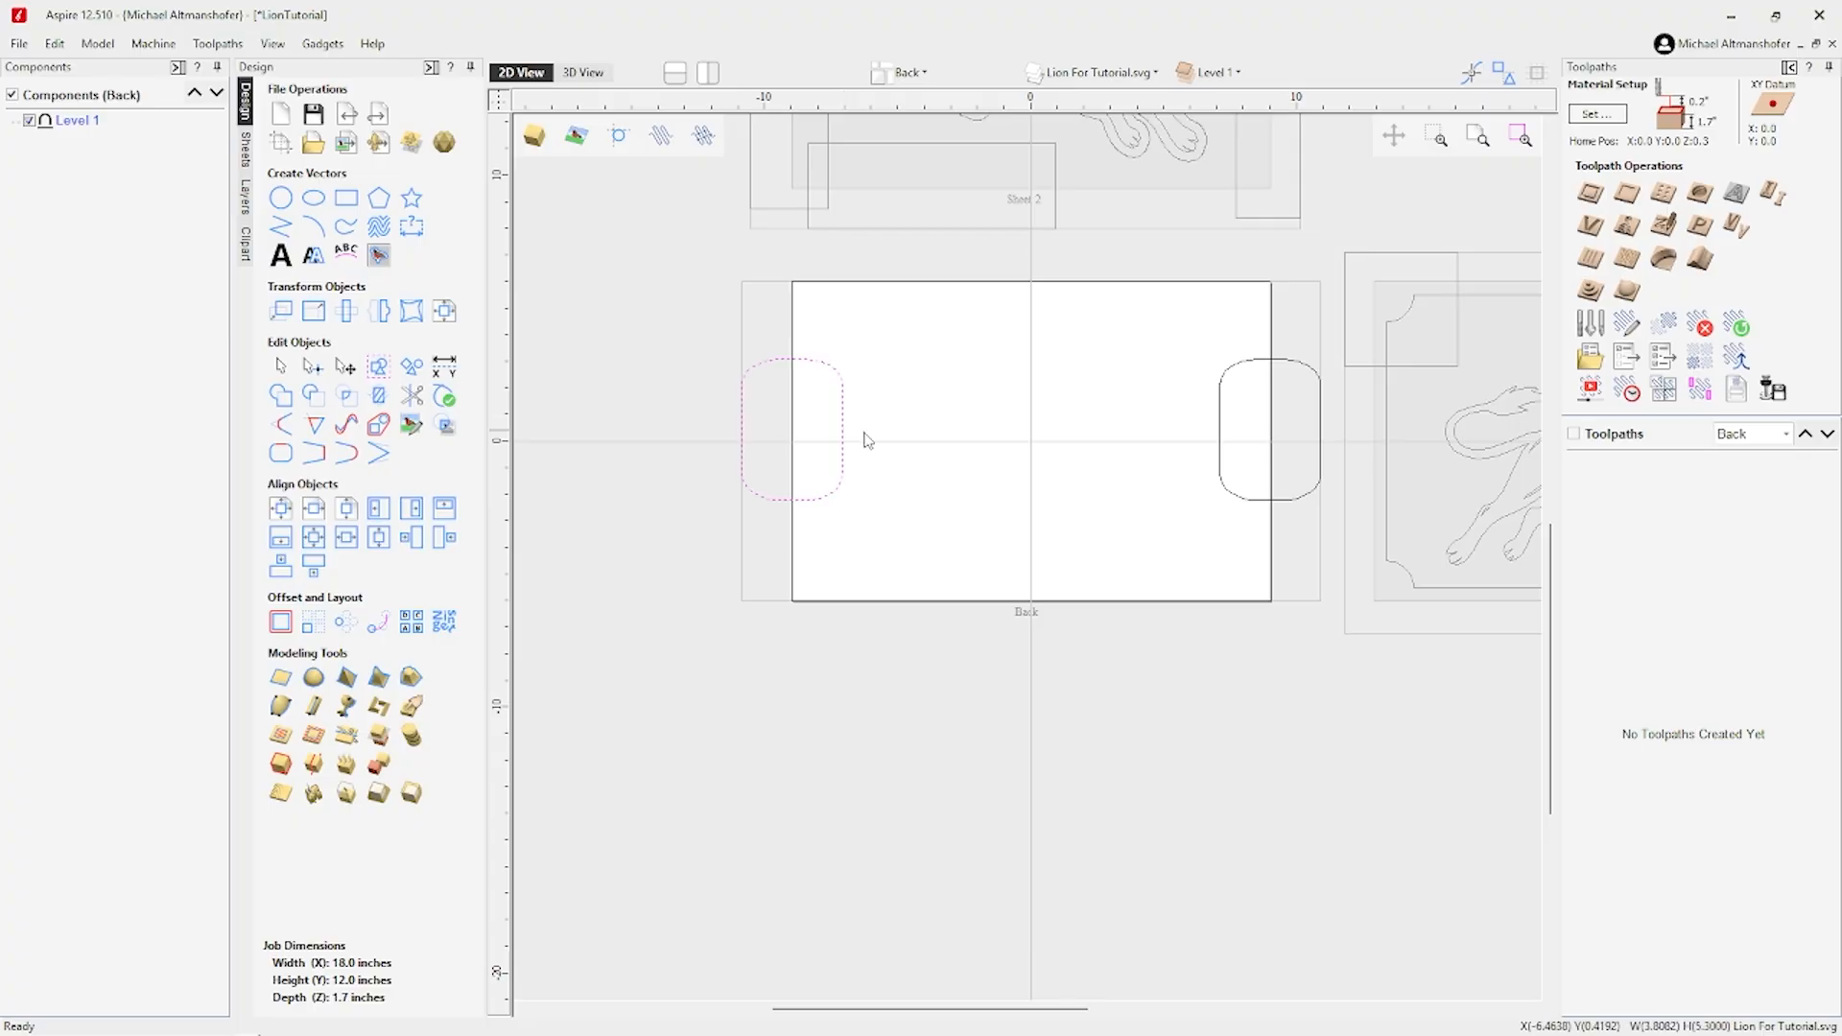
pyautogui.click(1222, 432)
pyautogui.press('Left')
pyautogui.press('Left')
pyautogui.press('Left')
pyautogui.press('Left')
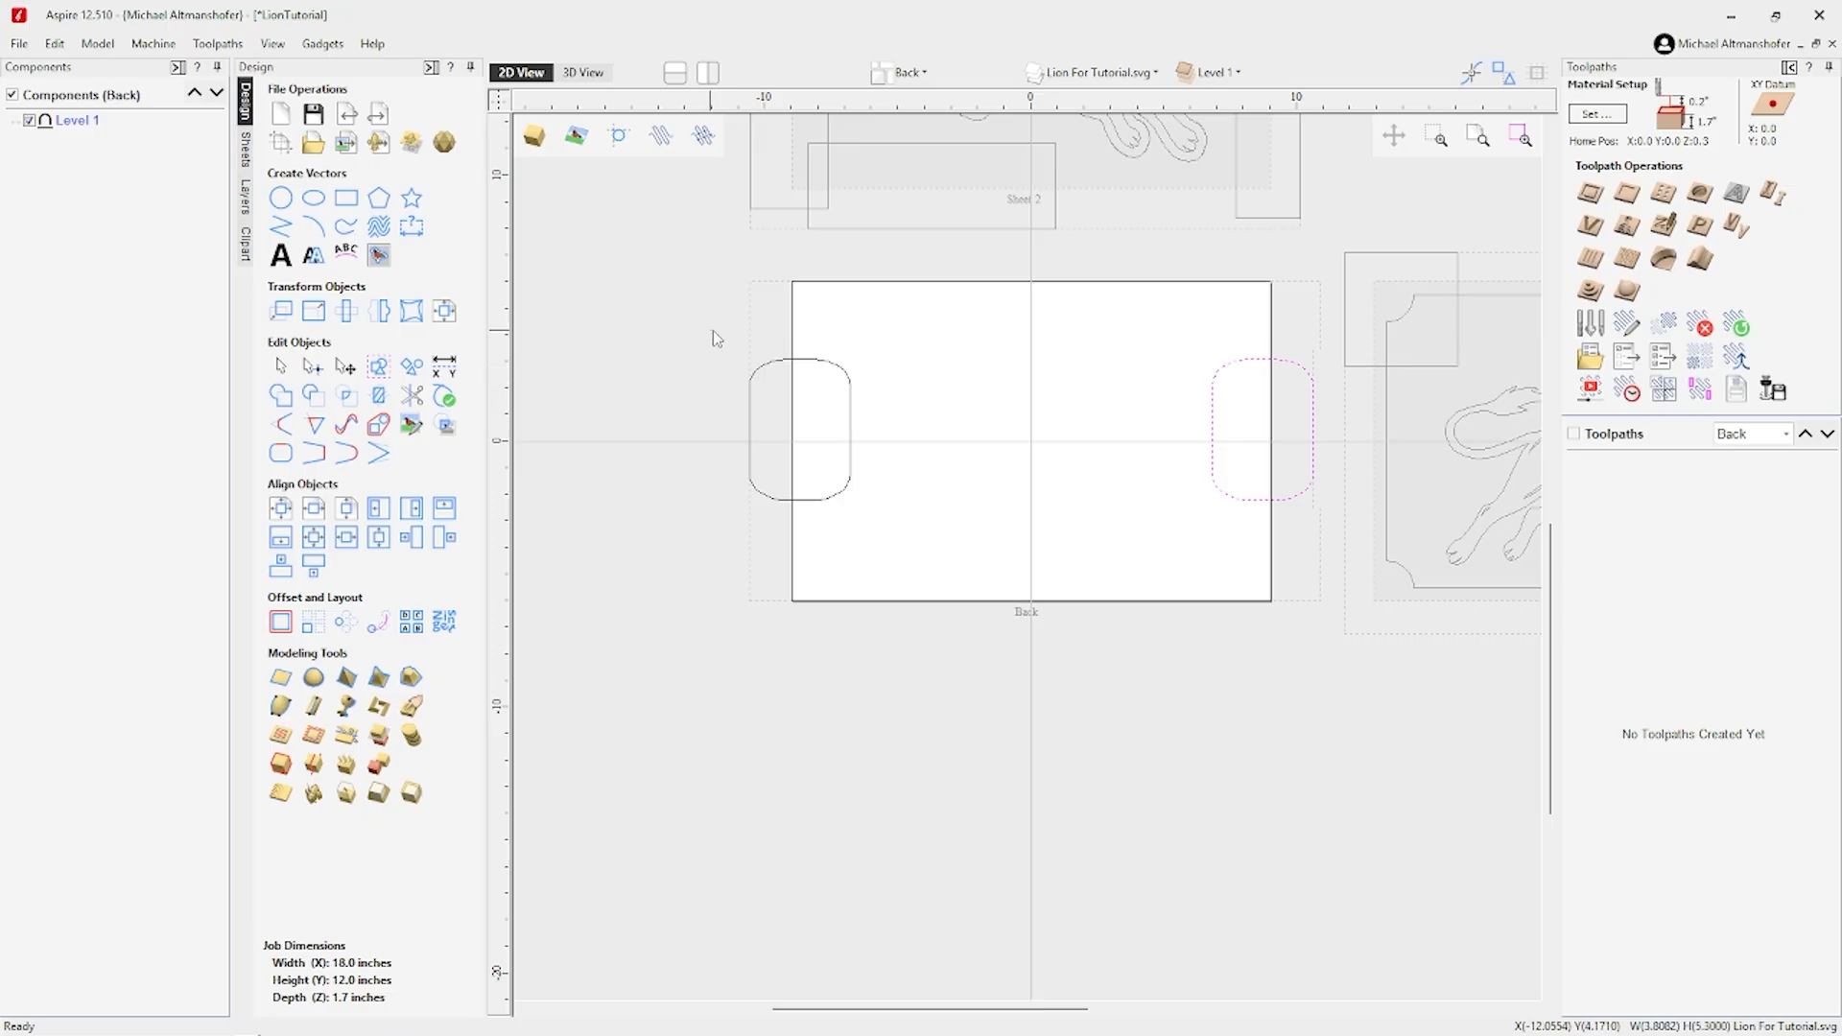
pyautogui.moveTo(710, 330); pyautogui.dragTo(1326, 550)
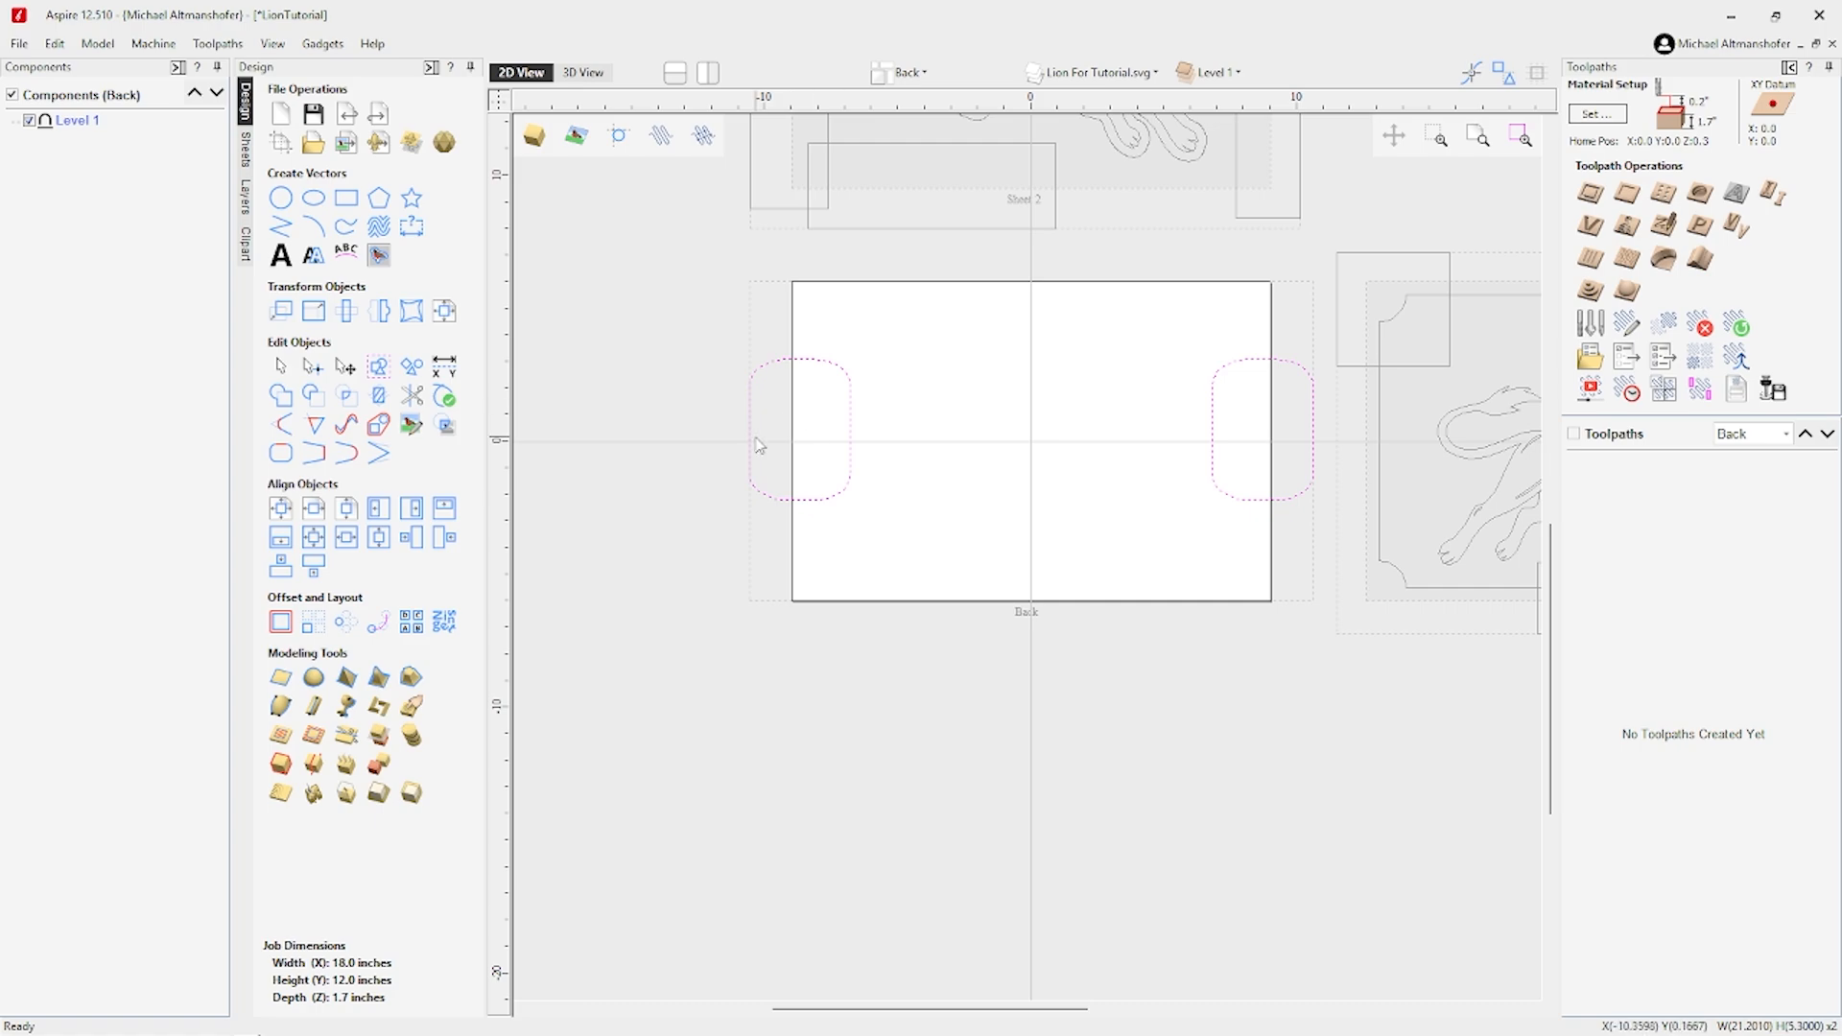
pyautogui.click(280, 508)
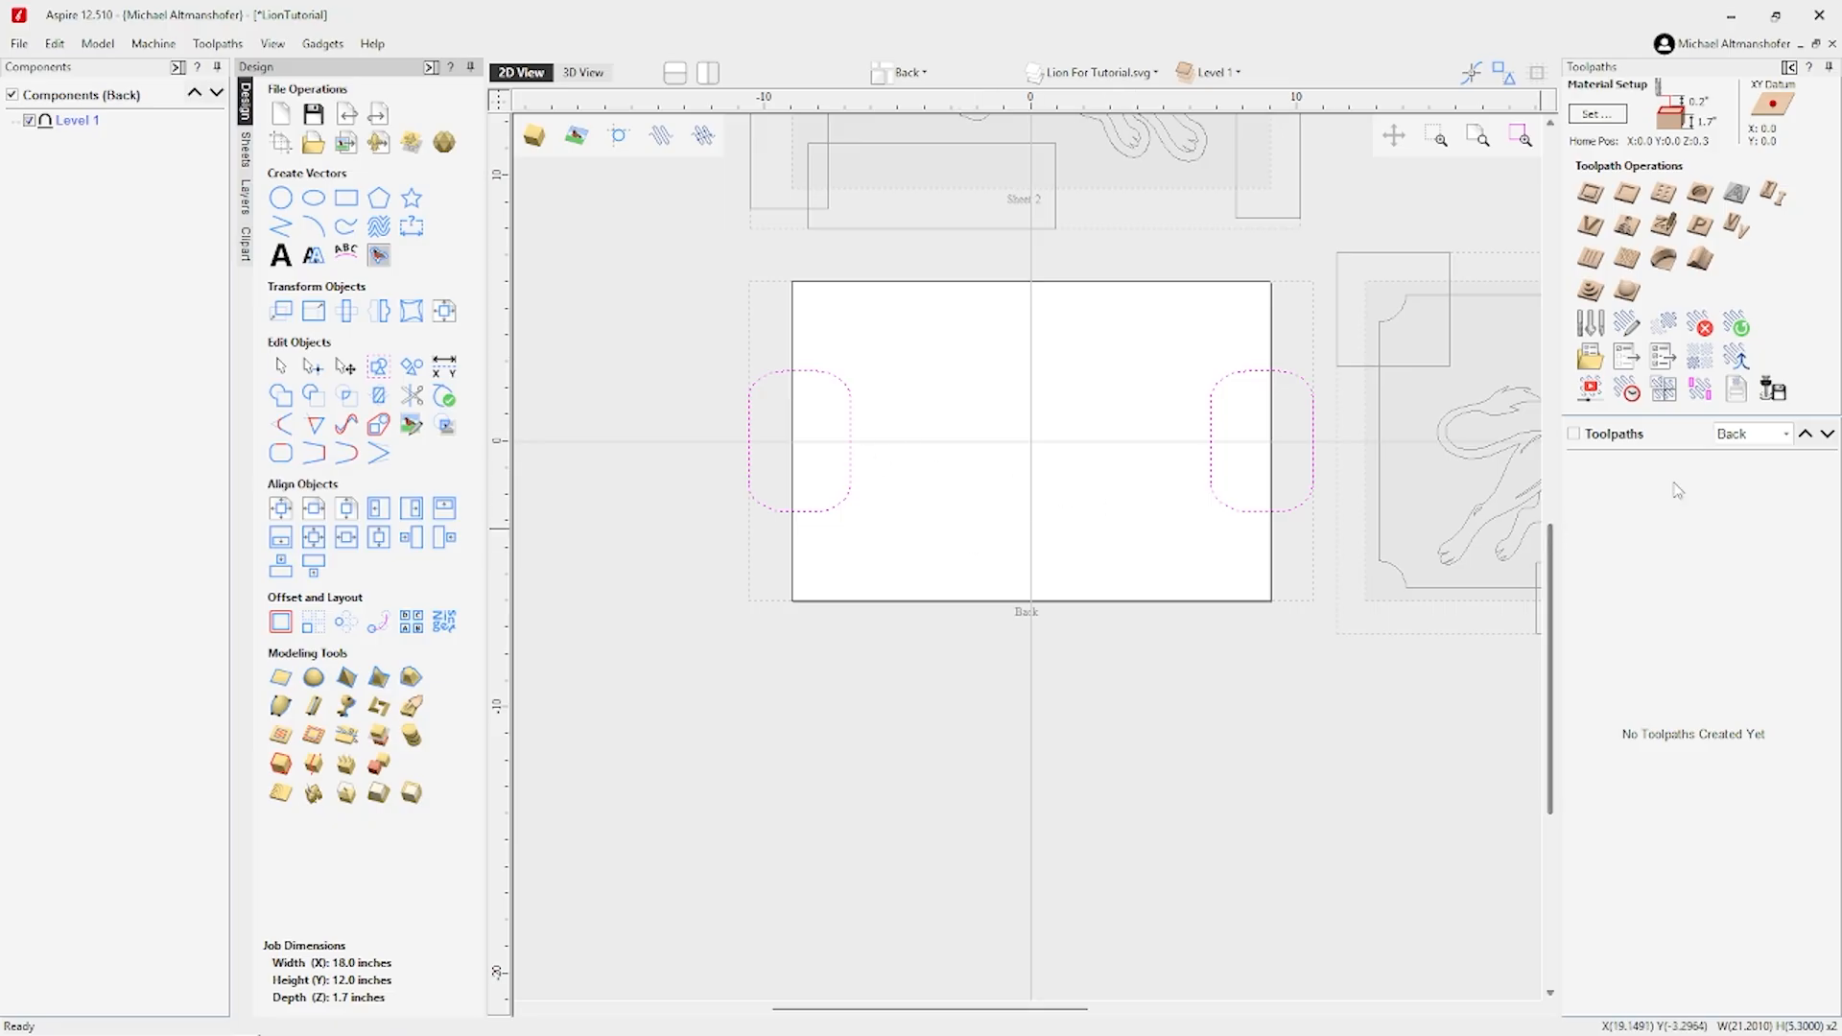
# Start a pocket toolpath for both rectangles with start depth 0, and review the Bowl & Tray bit's cutting parameters.
pyautogui.click(1628, 195)
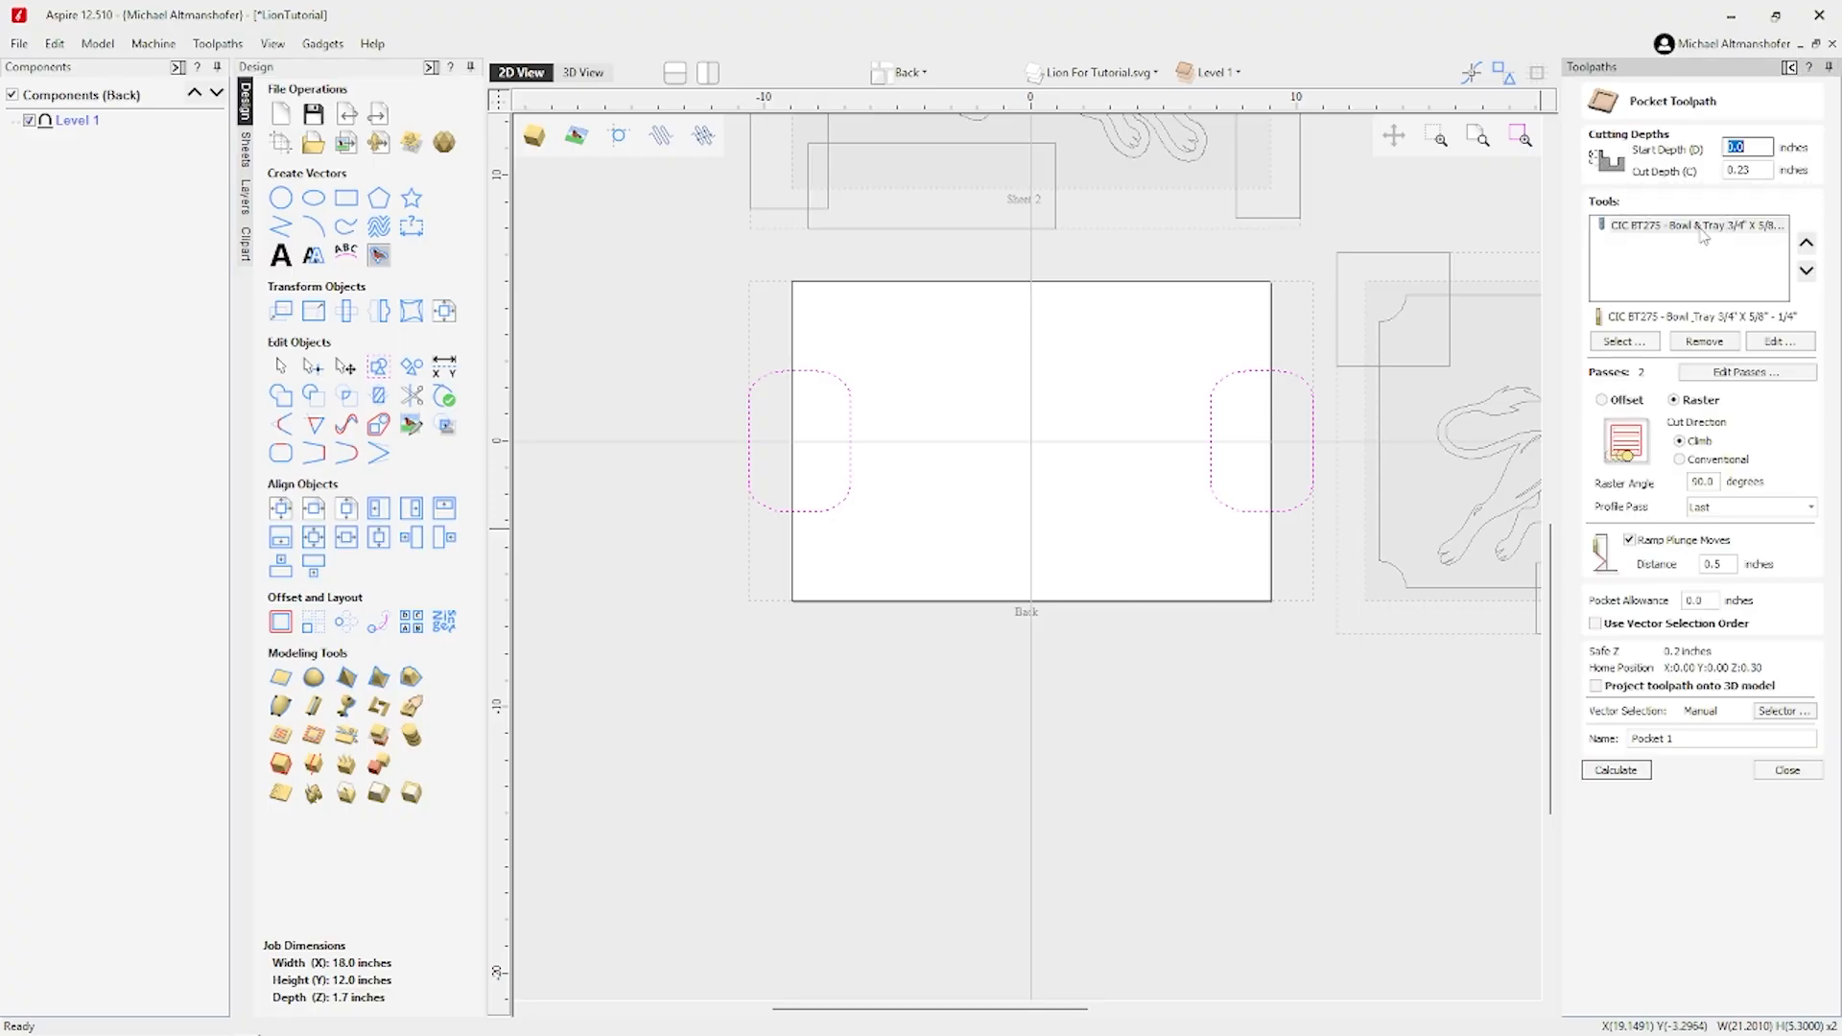
pyautogui.press('BackSpace')
pyautogui.click(1763, 170)
pyautogui.click(1749, 342)
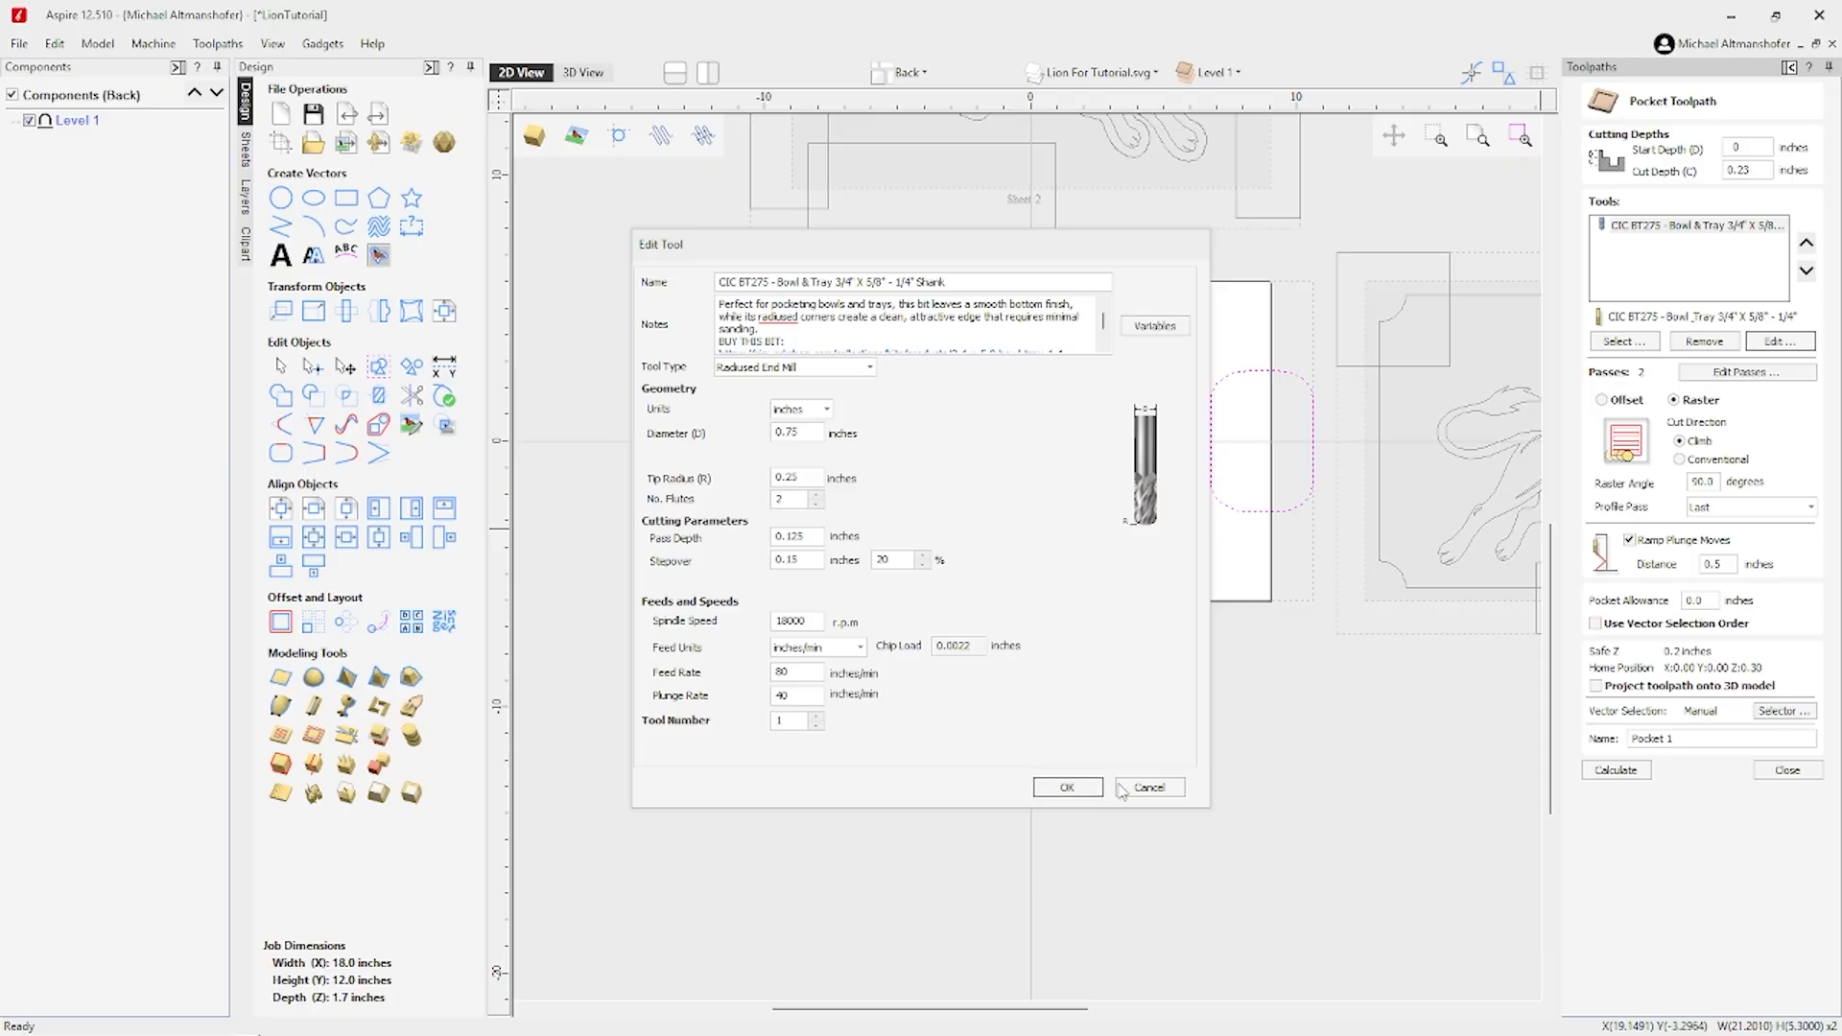
pyautogui.click(1152, 786)
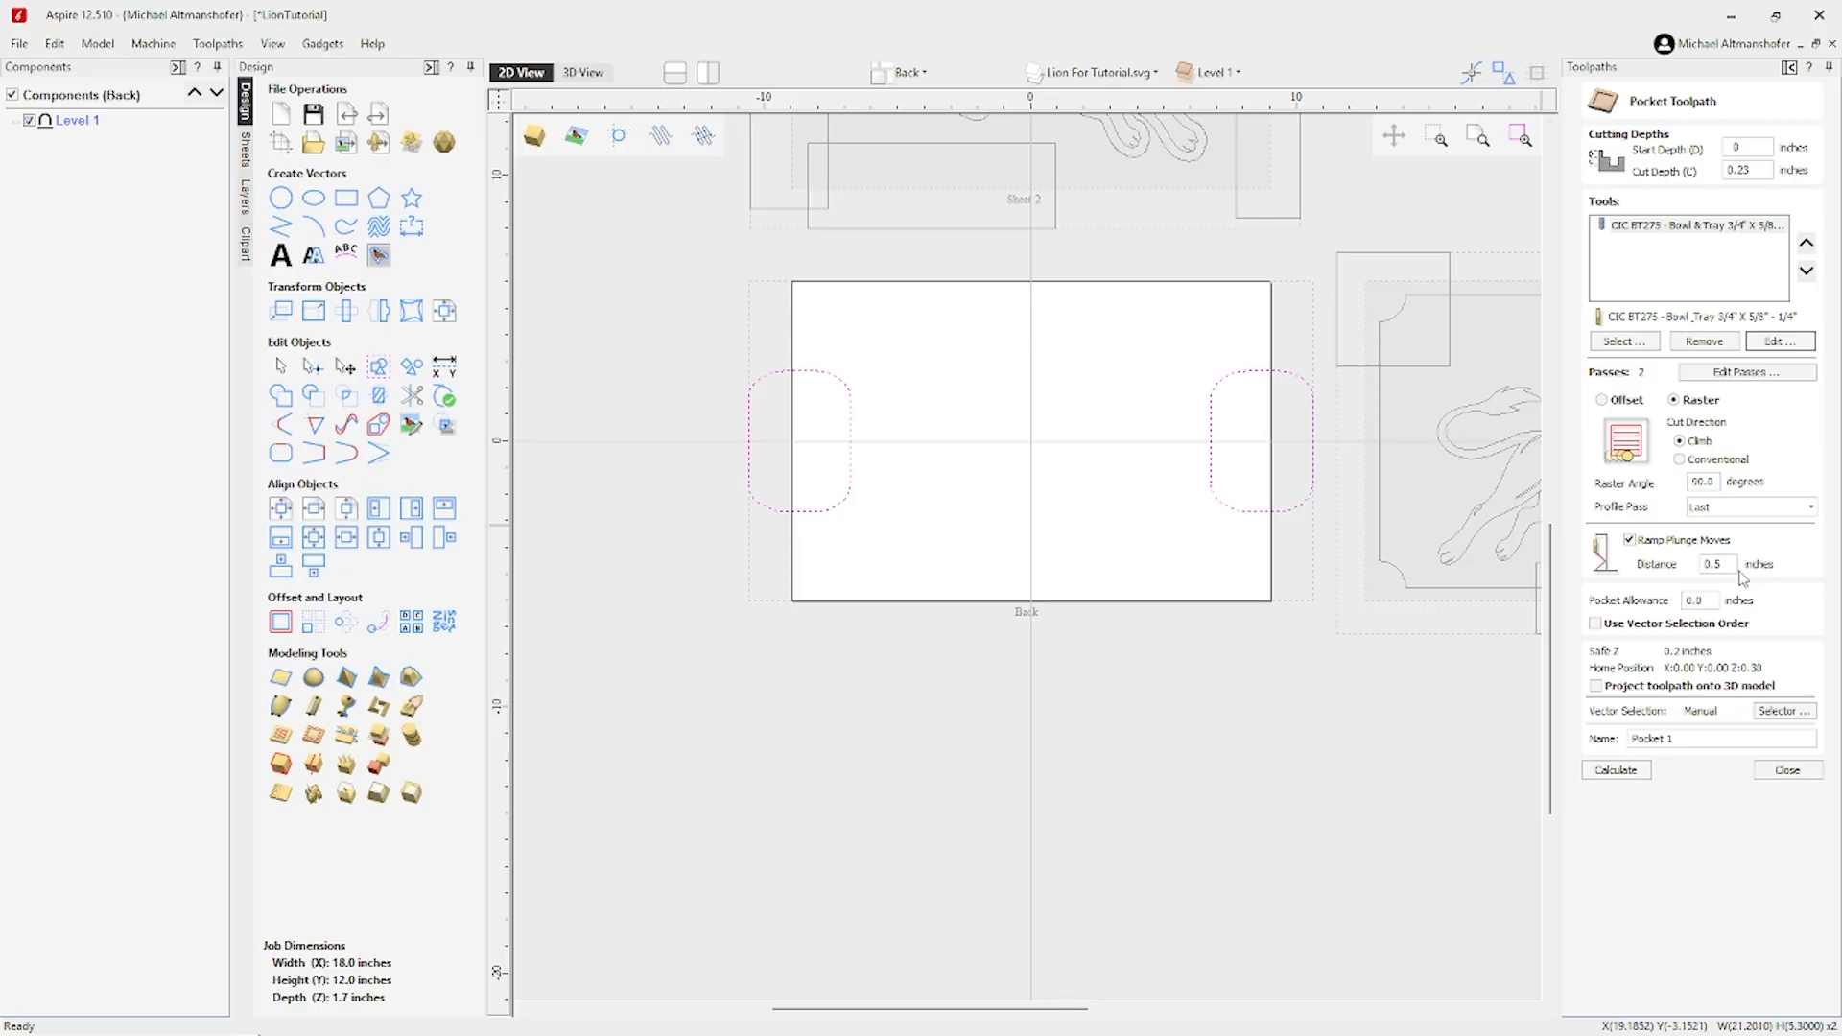
# Name the pocket toolpath Handles and calculate it for both rounded rectangles.
pyautogui.click(1714, 481)
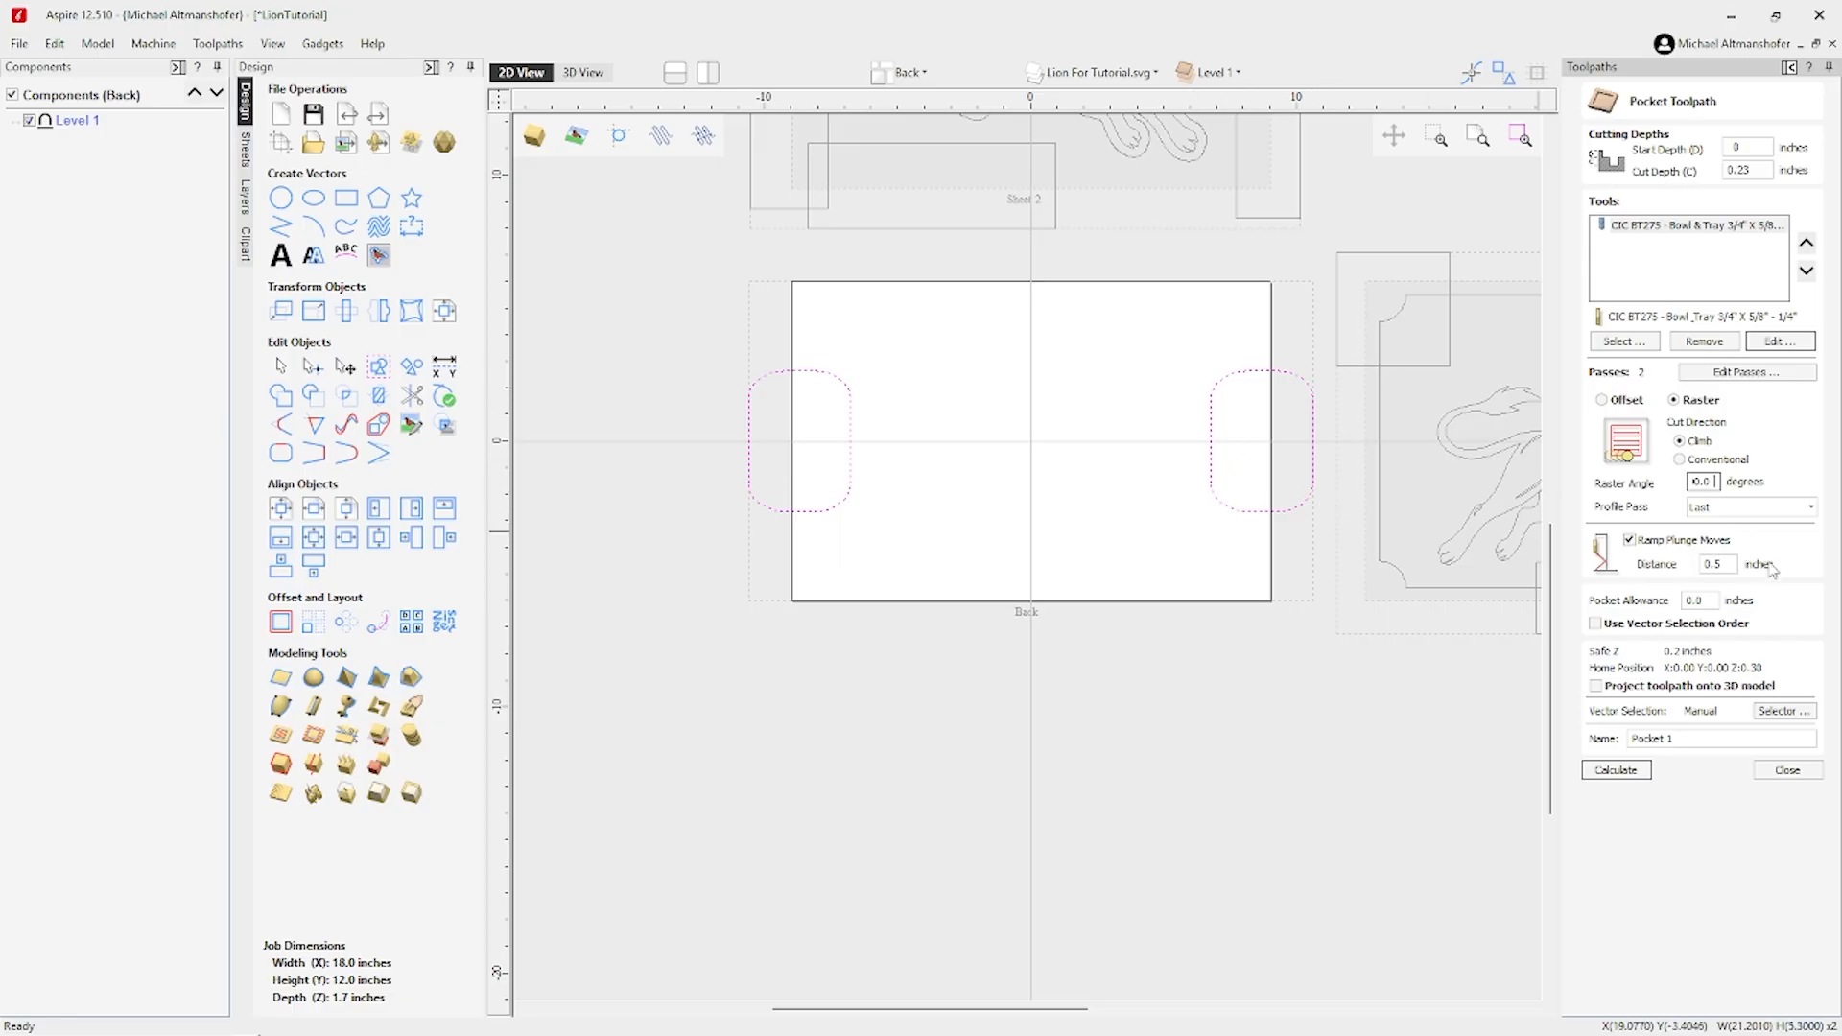
pyautogui.click(1723, 564)
pyautogui.moveTo(1688, 739); pyautogui.dragTo(1581, 745)
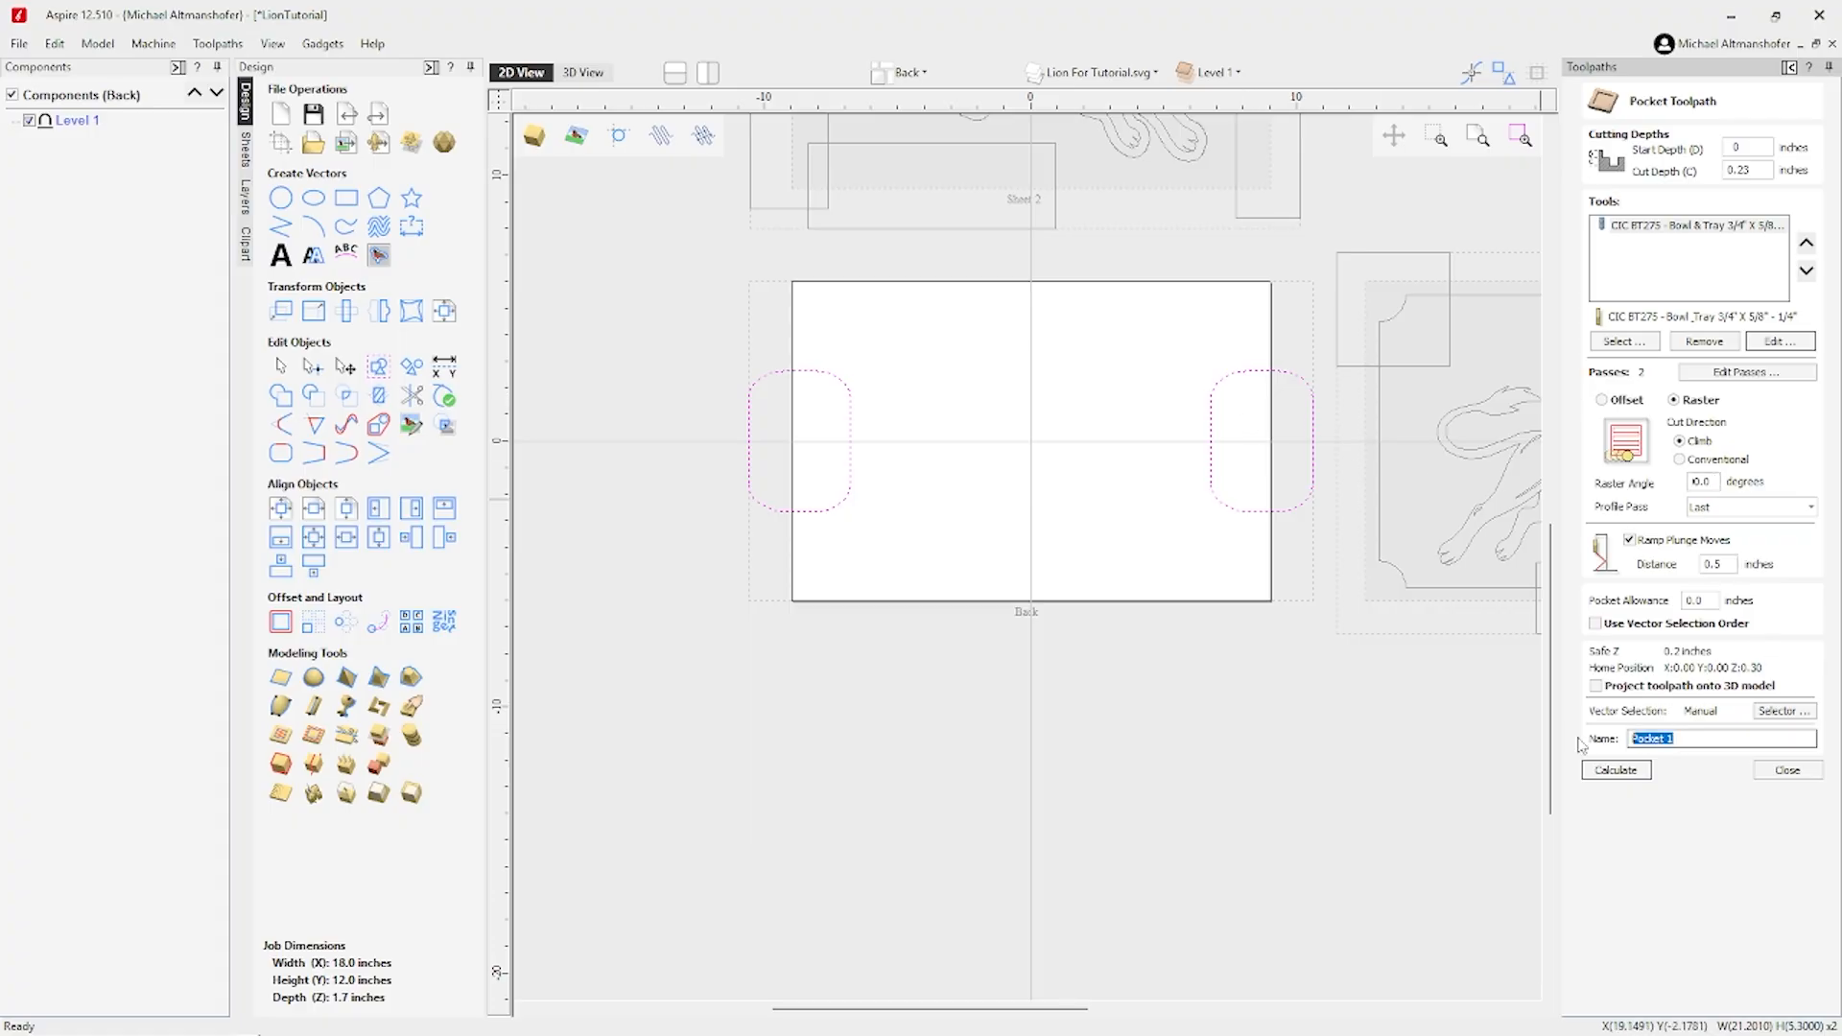
pyautogui.write('Handles')
pyautogui.press('Return')
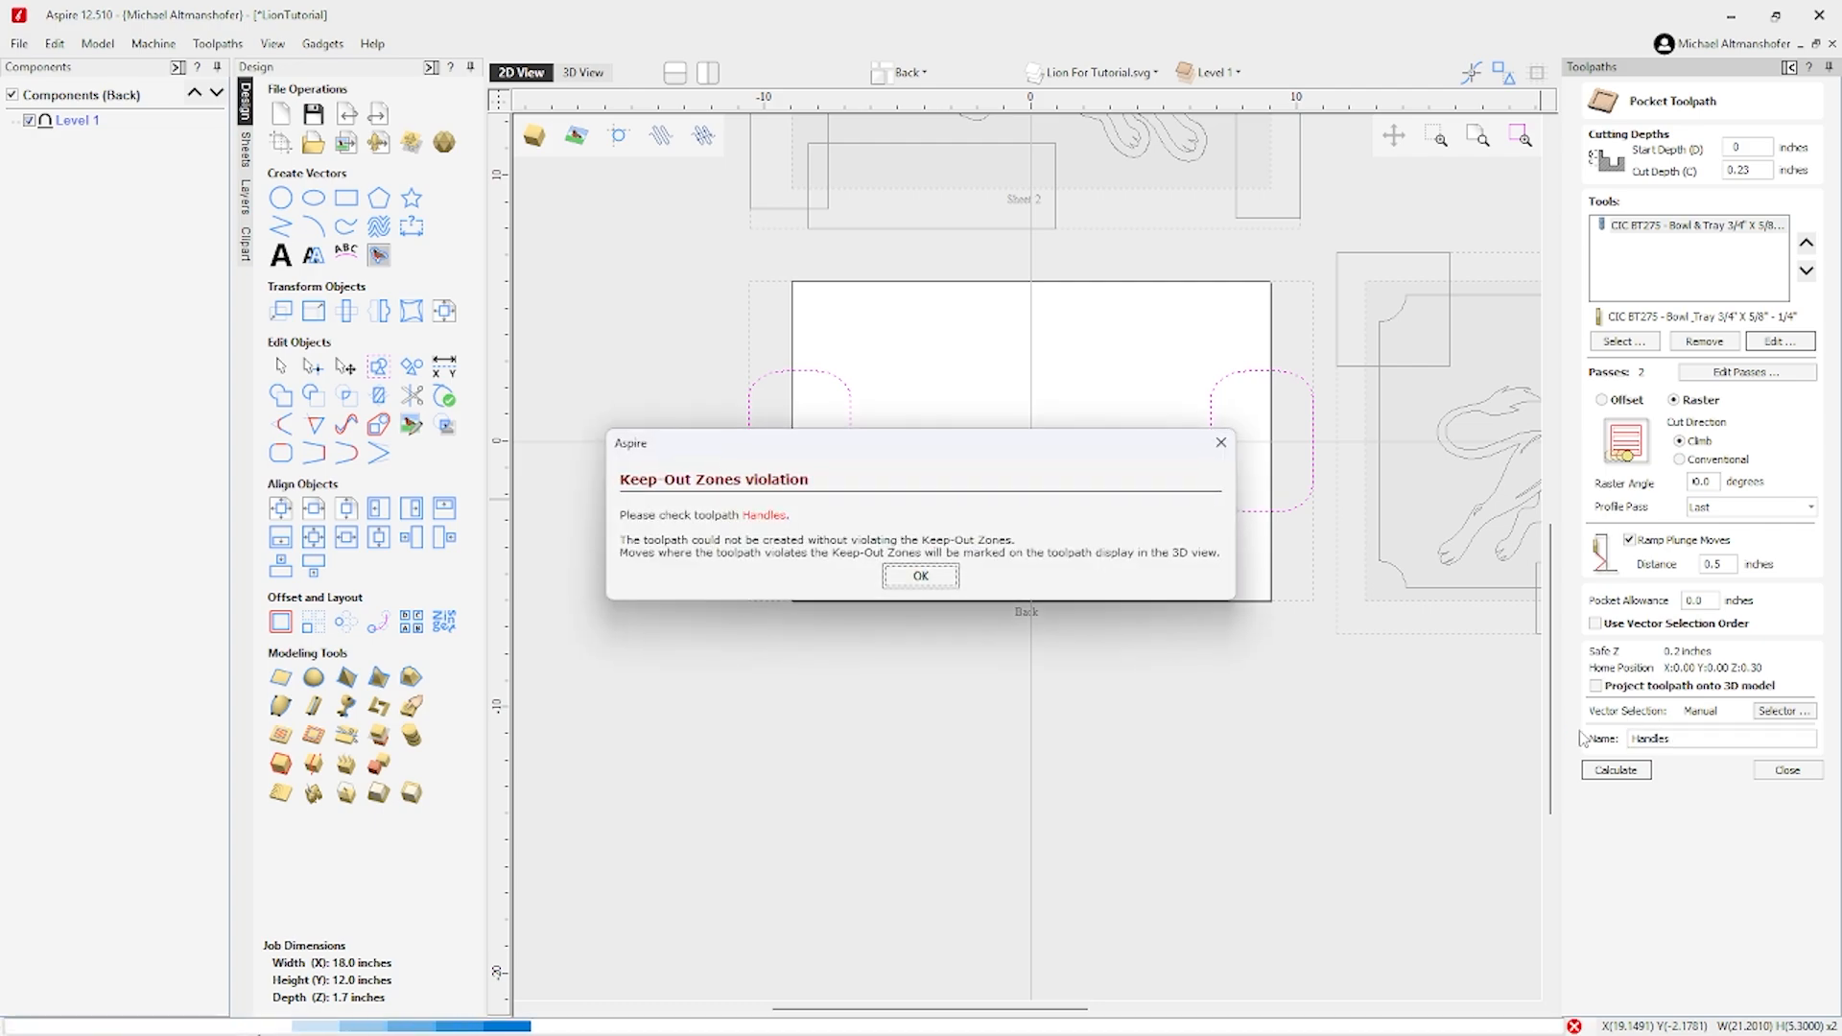
pyautogui.click(920, 575)
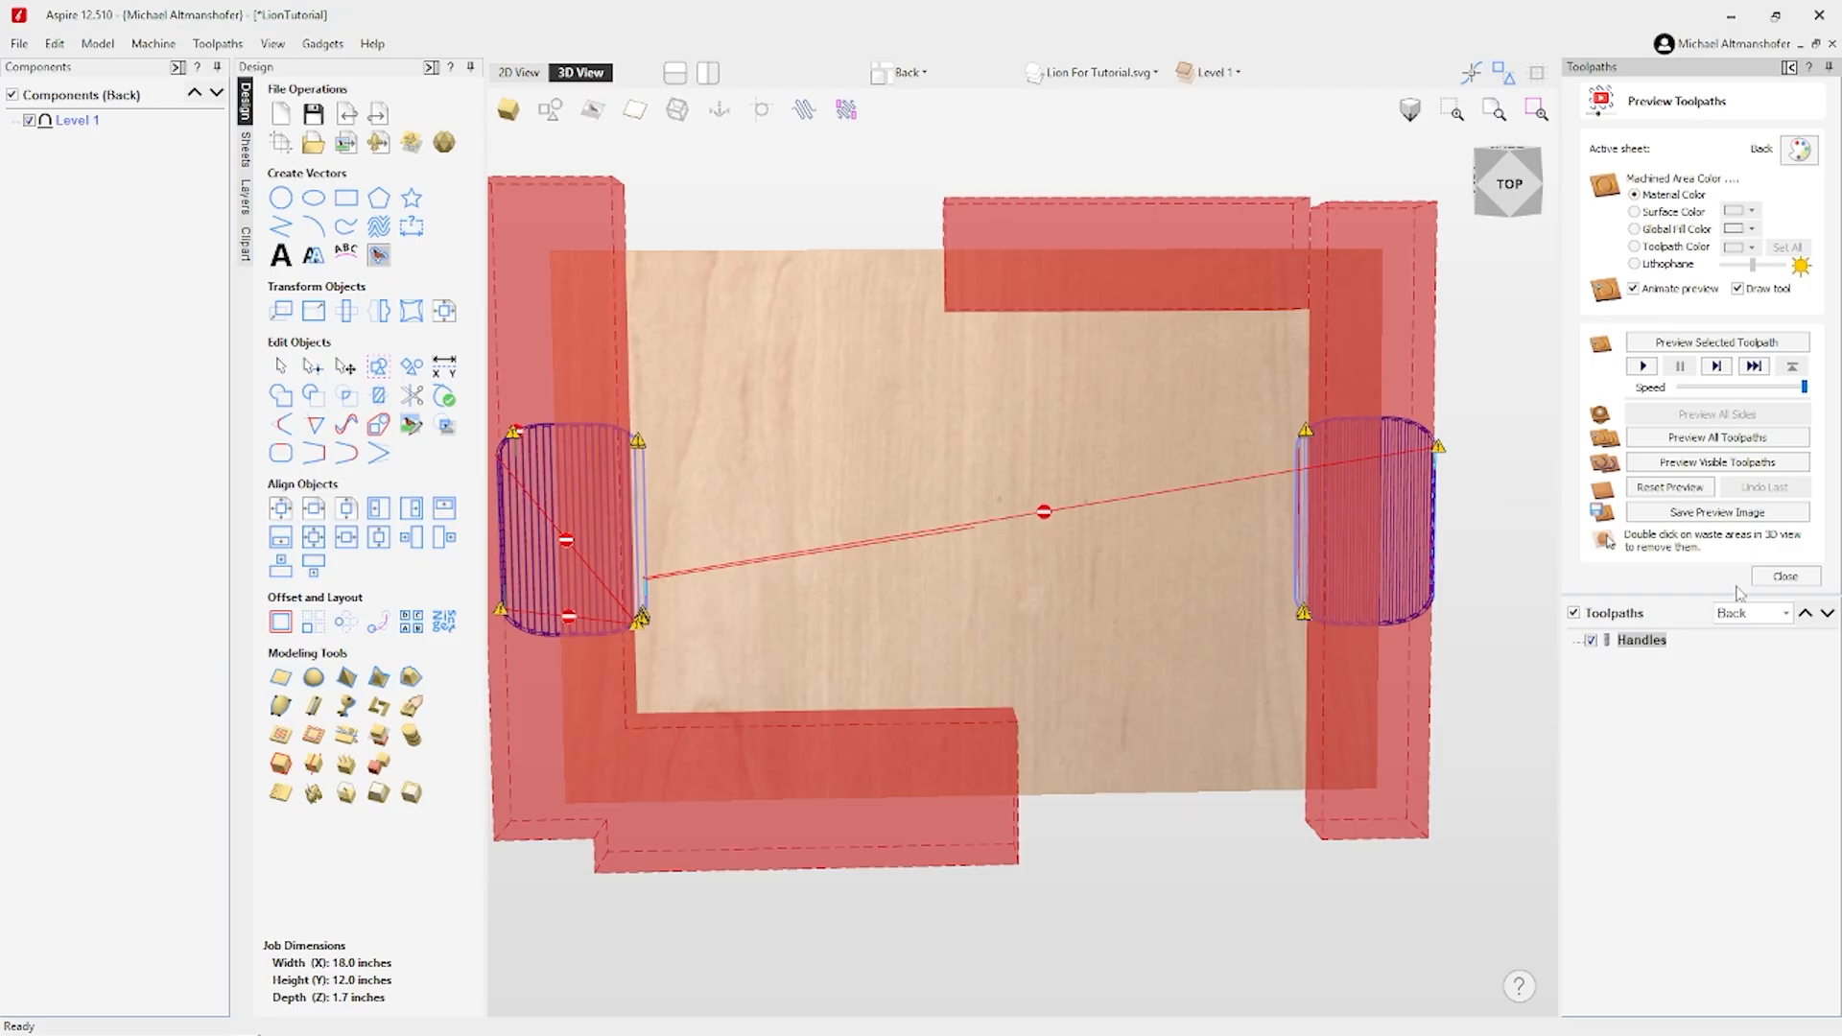
# Close the toolpath preview and clear all keep-out zones from the Back sheet.
pyautogui.click(1785, 576)
pyautogui.click(1709, 398)
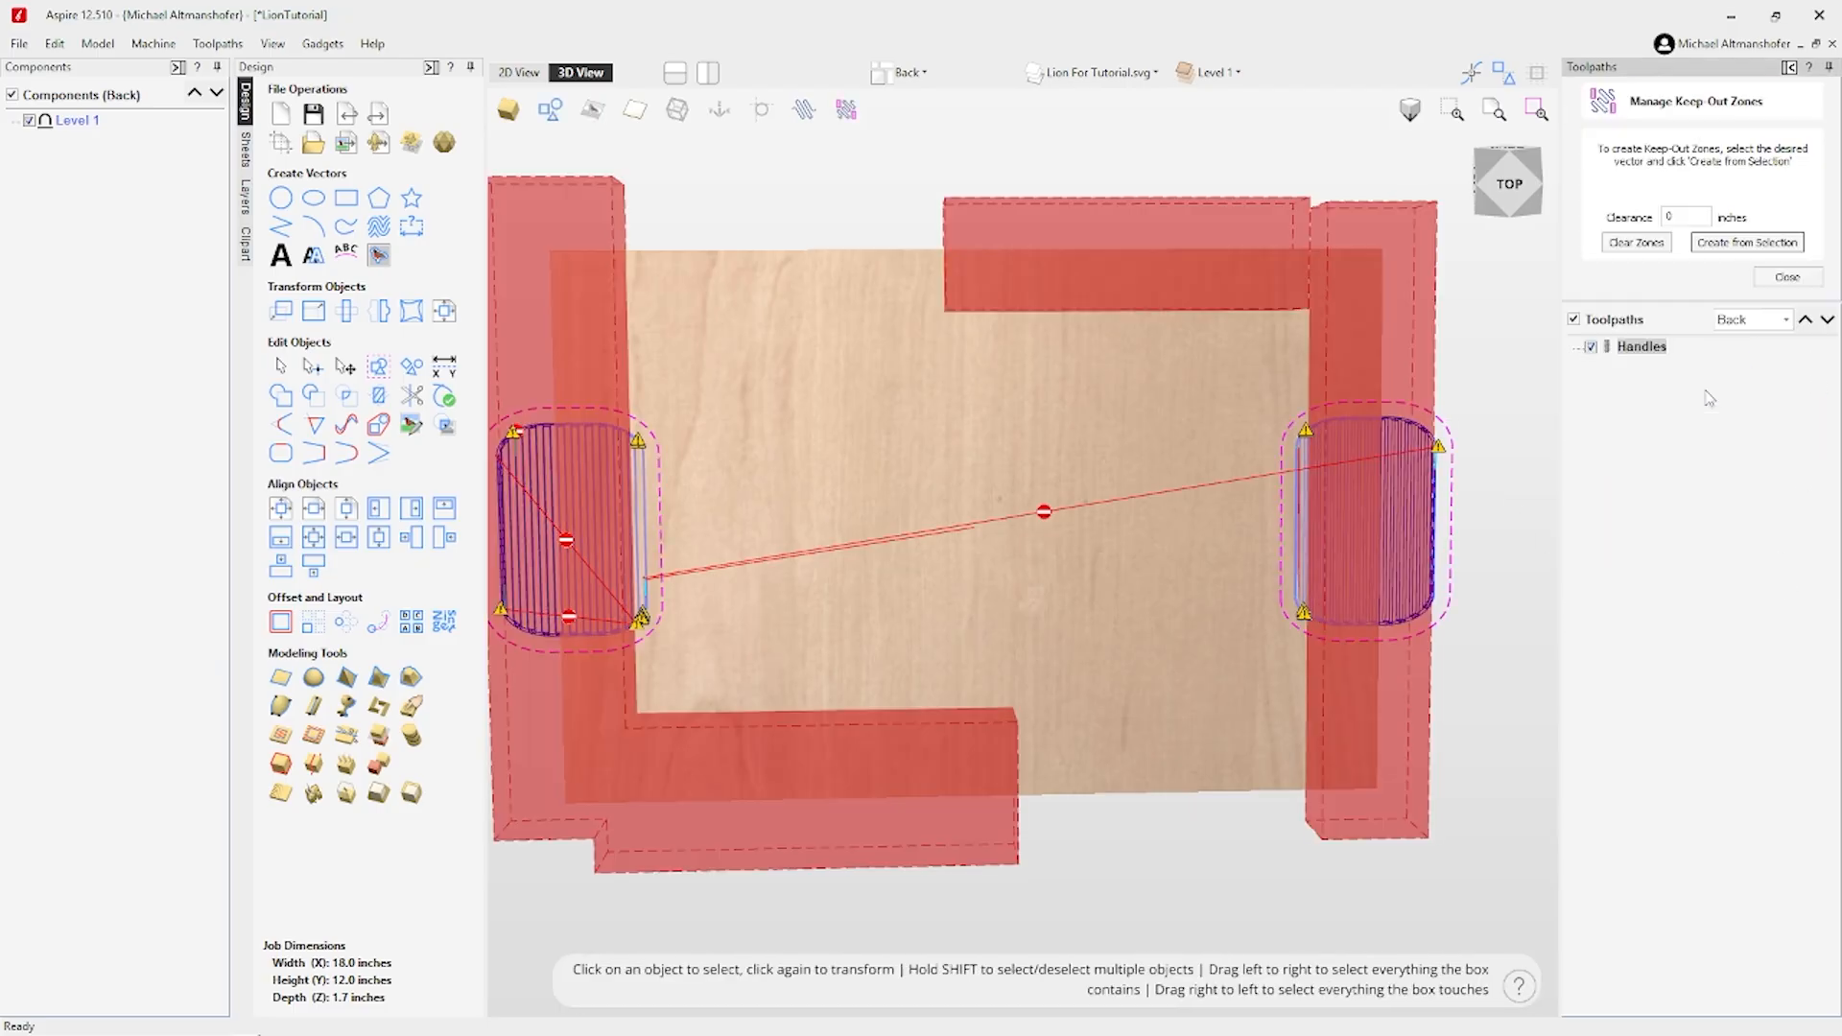
pyautogui.click(1635, 241)
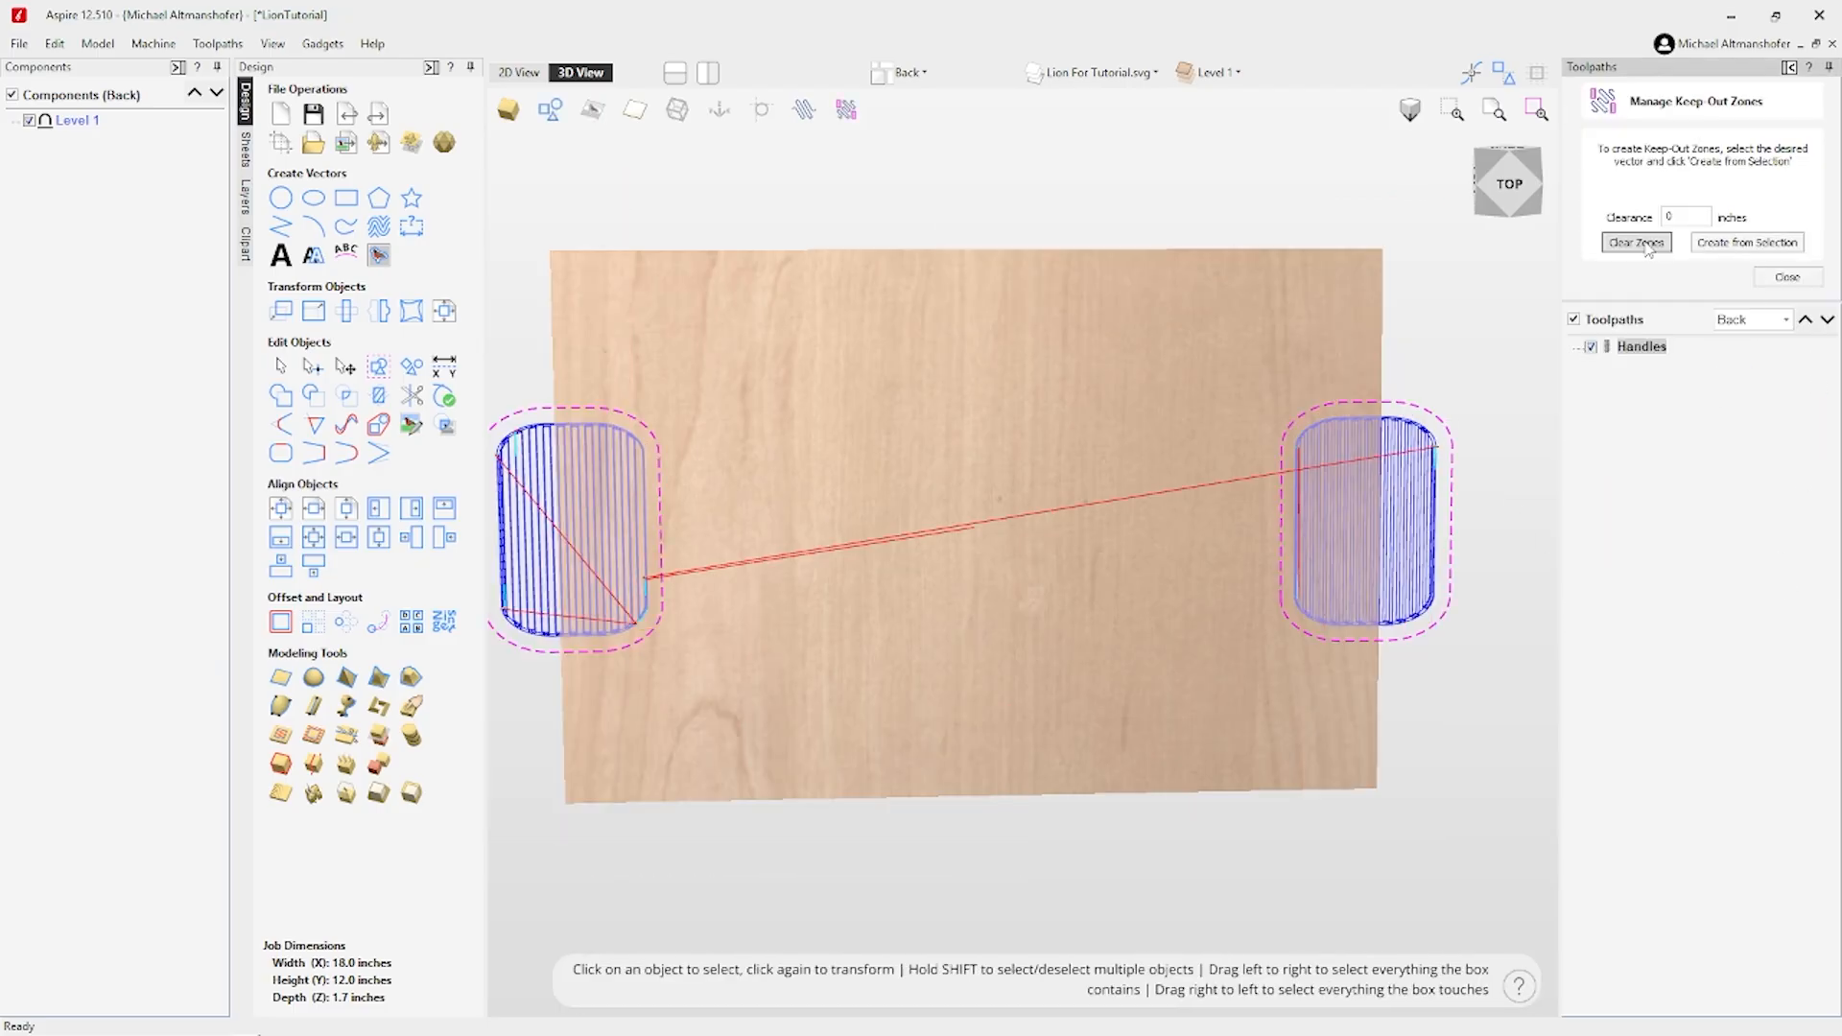
pyautogui.click(1790, 280)
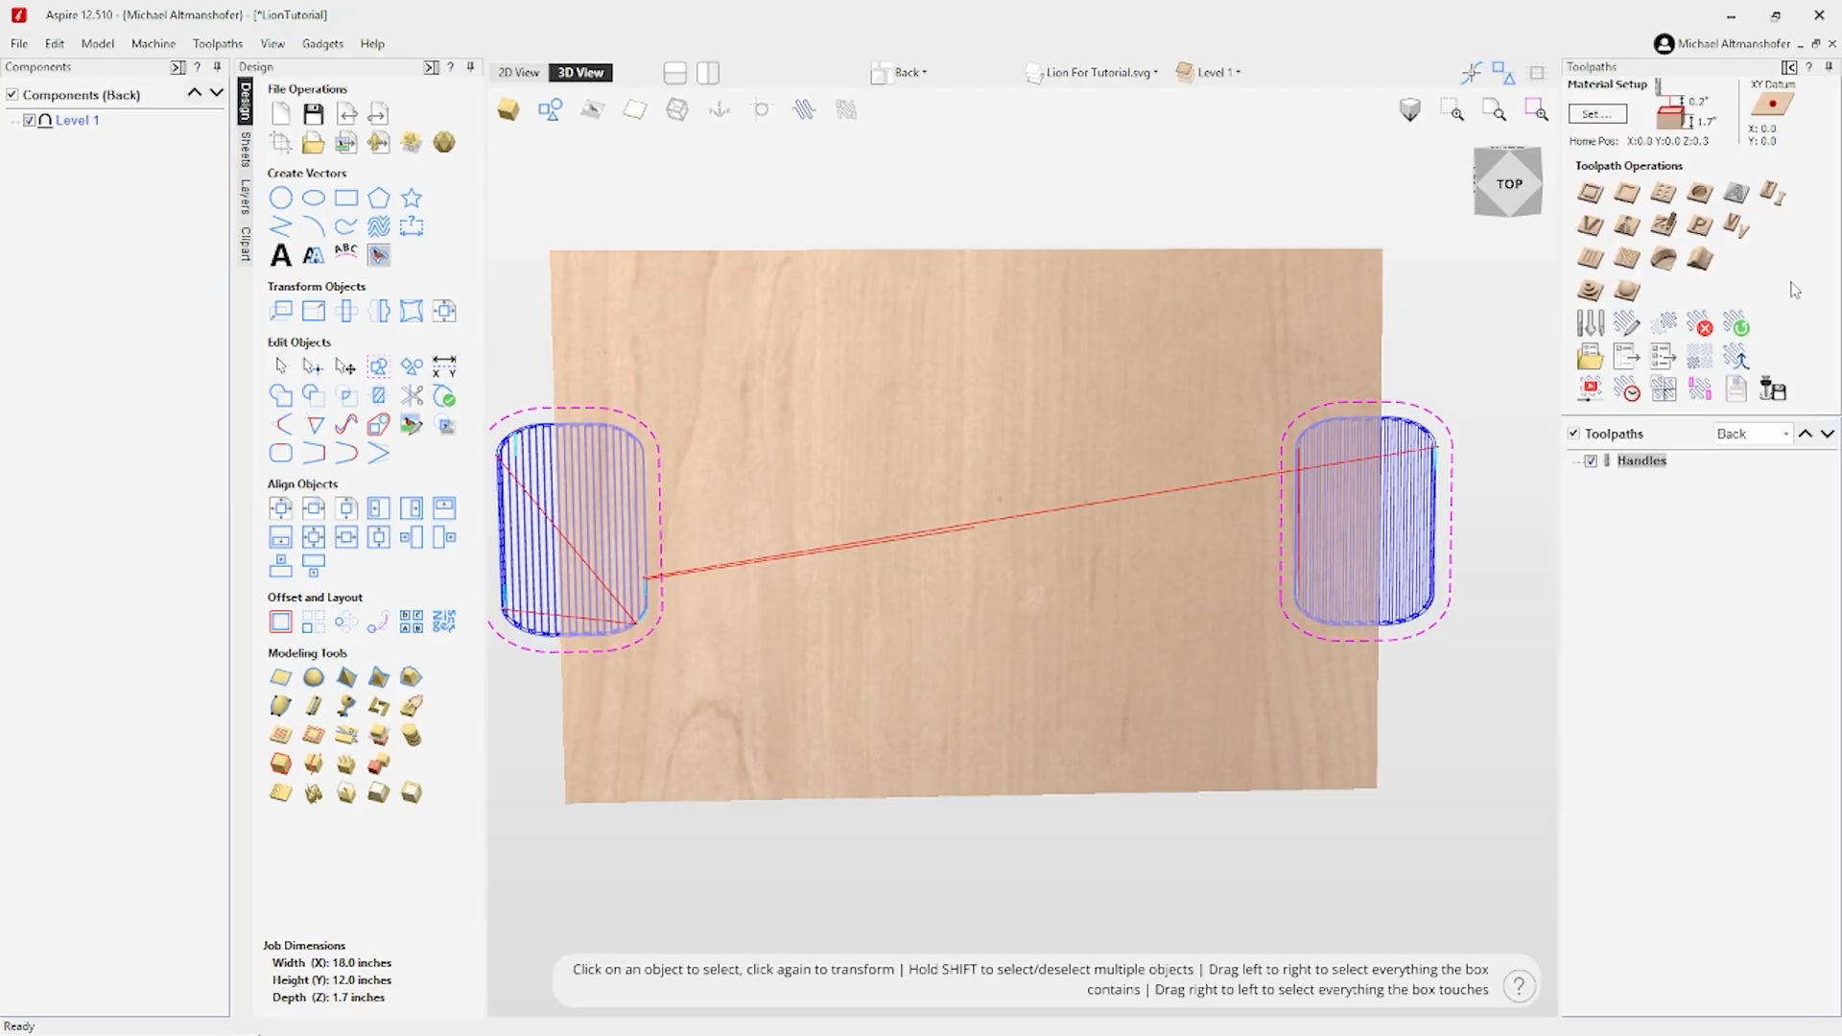
# Examine the Handles toolpath on the Back sheet in the 3D and 2D views.
pyautogui.scroll(-2, 1049, 424)
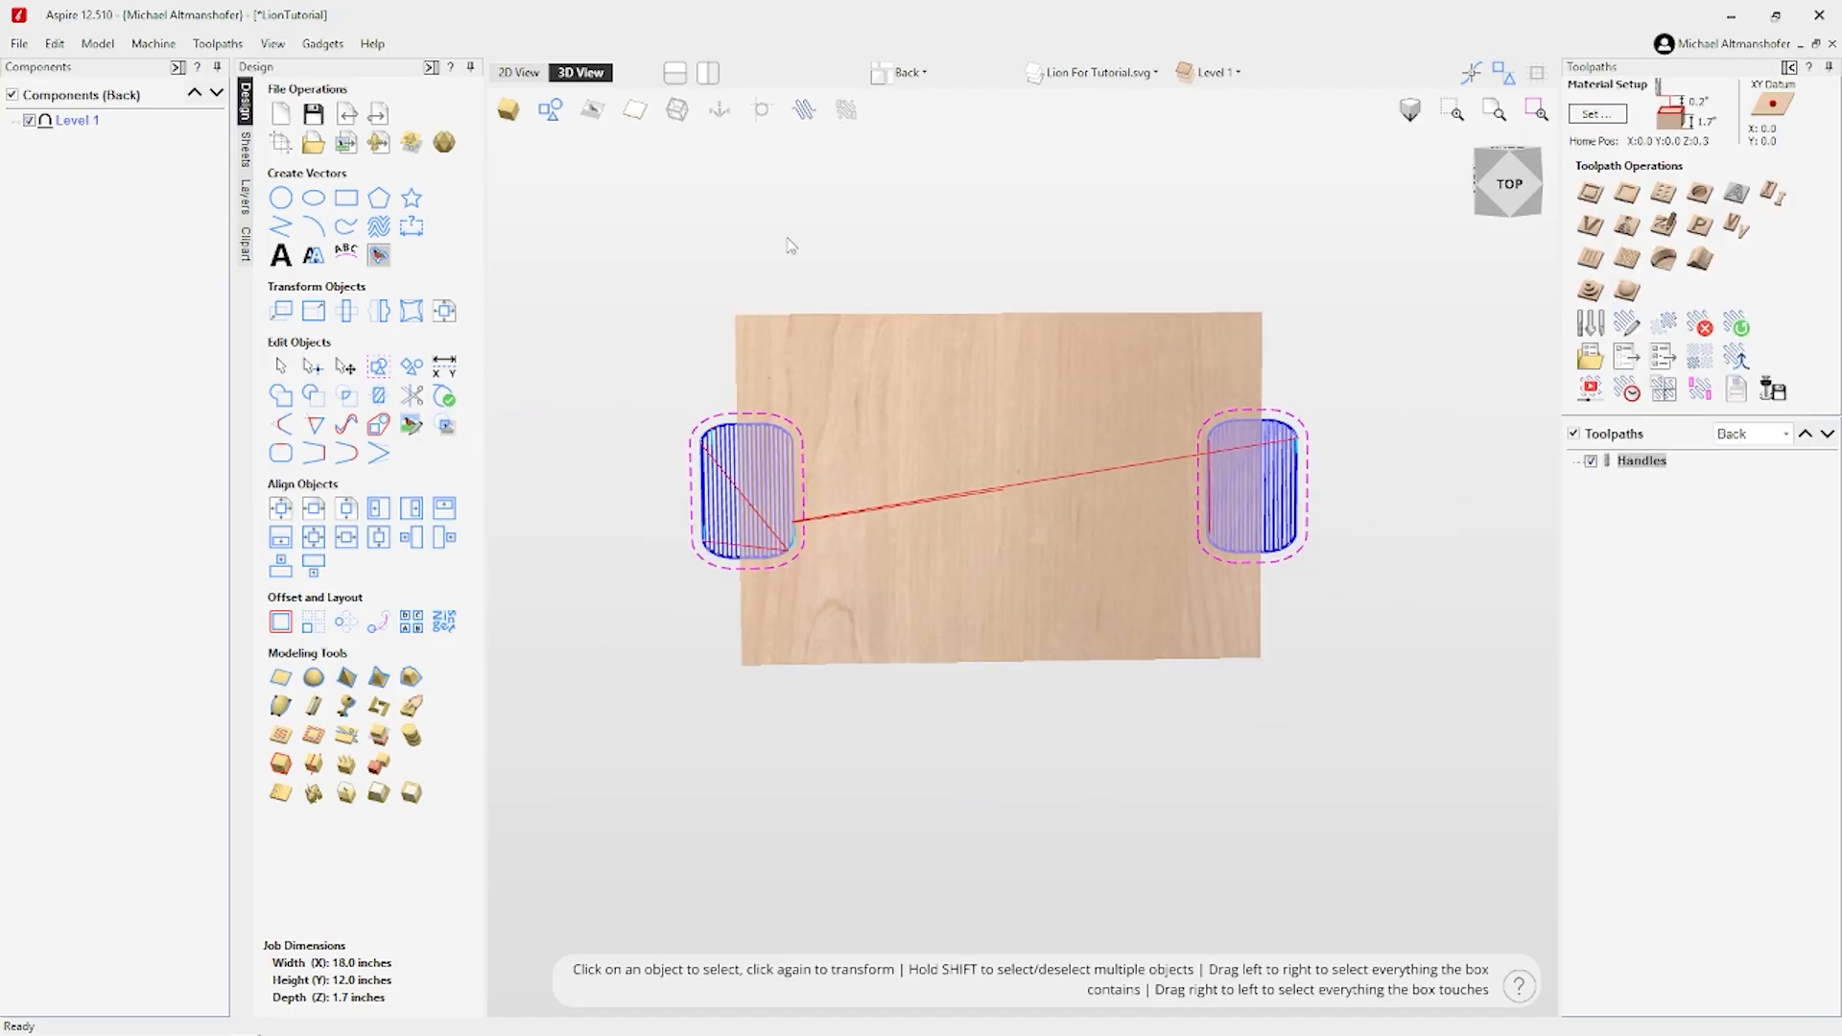
pyautogui.press('F2')
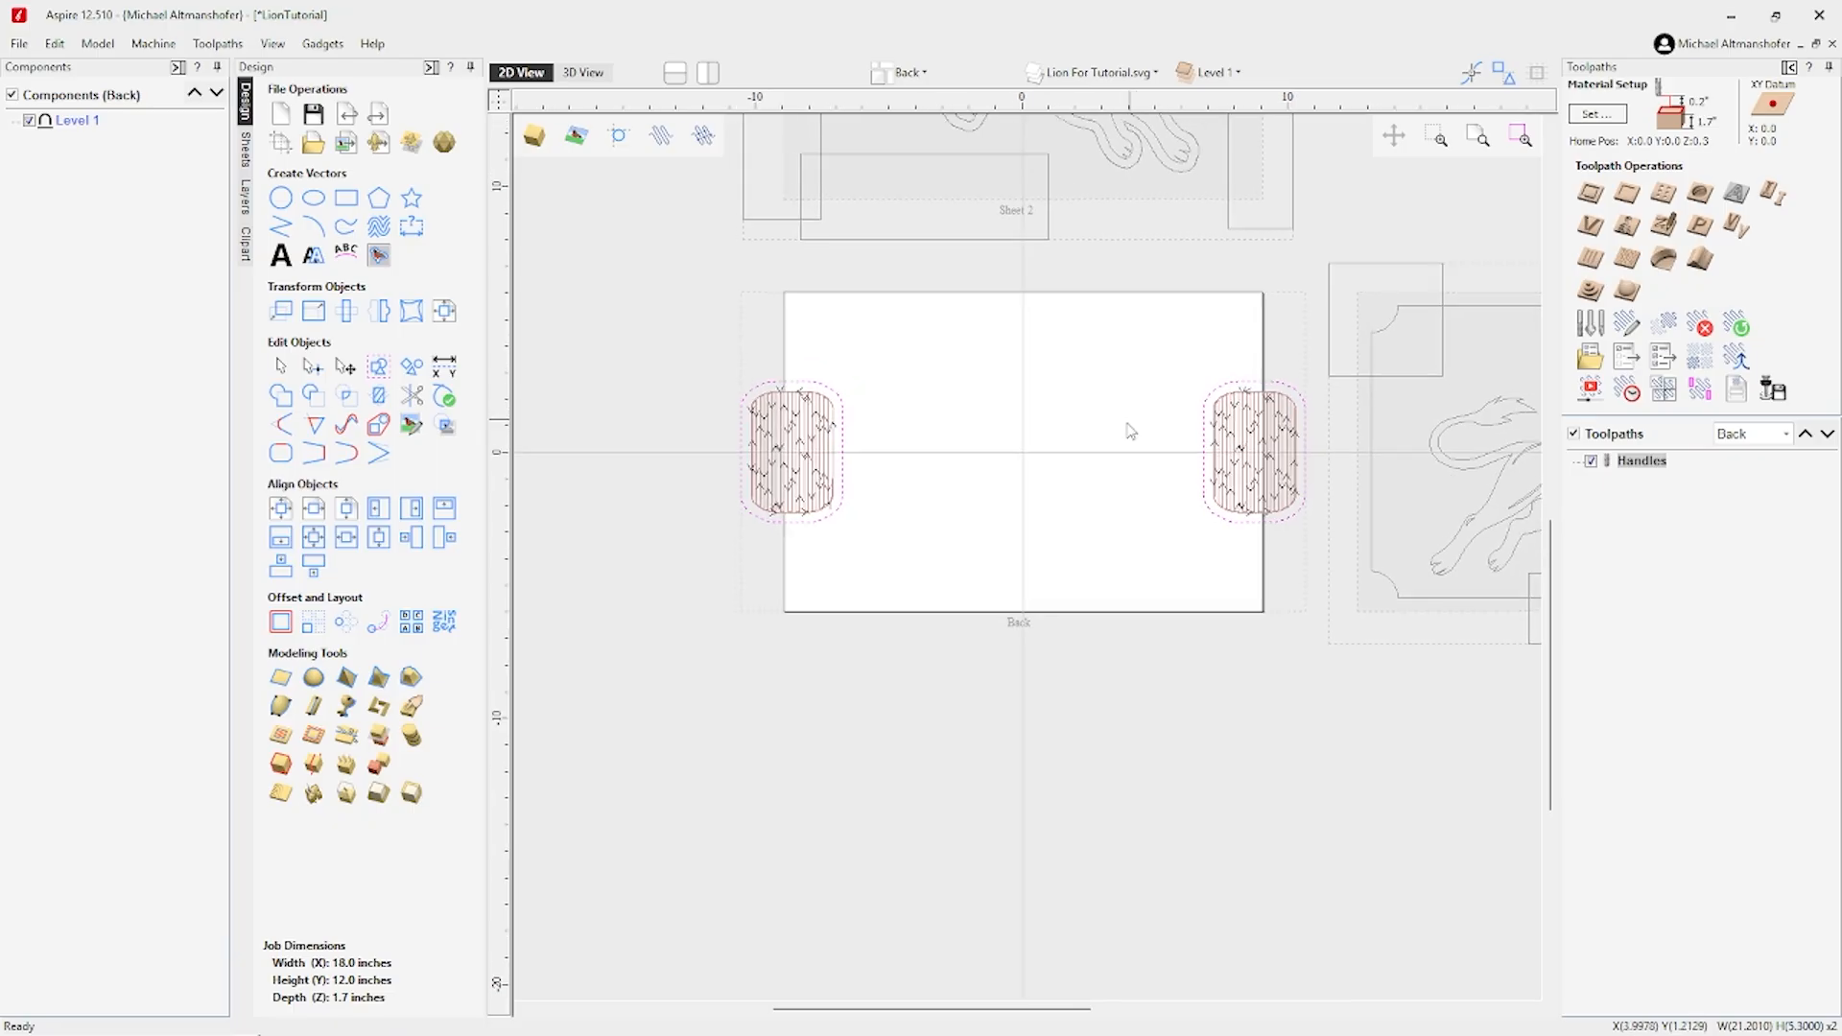
pyautogui.scroll(1, 1078, 436)
pyautogui.scroll(-1, 1077, 436)
pyautogui.moveTo(1081, 308); pyautogui.dragTo(1107, 395, button='middle')
pyautogui.scroll(1, 1073, 501)
pyautogui.scroll(-1, 1079, 509)
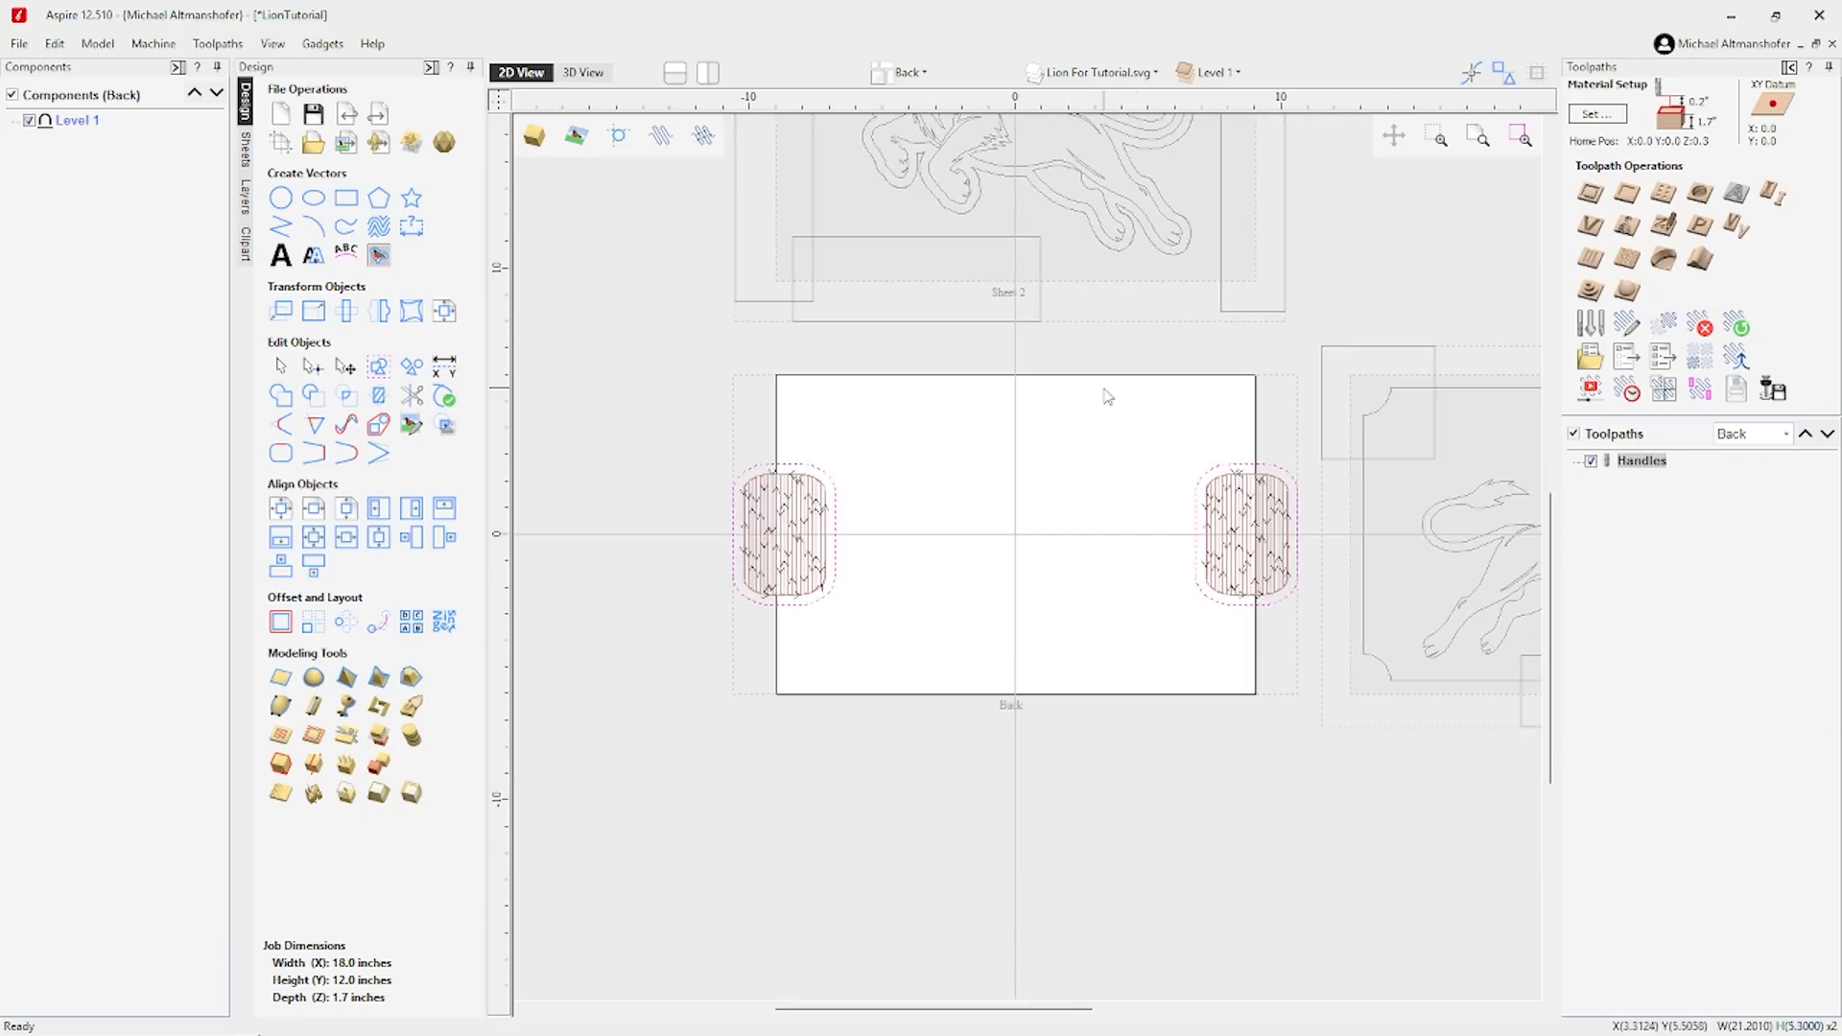
pyautogui.scroll(1, 1079, 470)
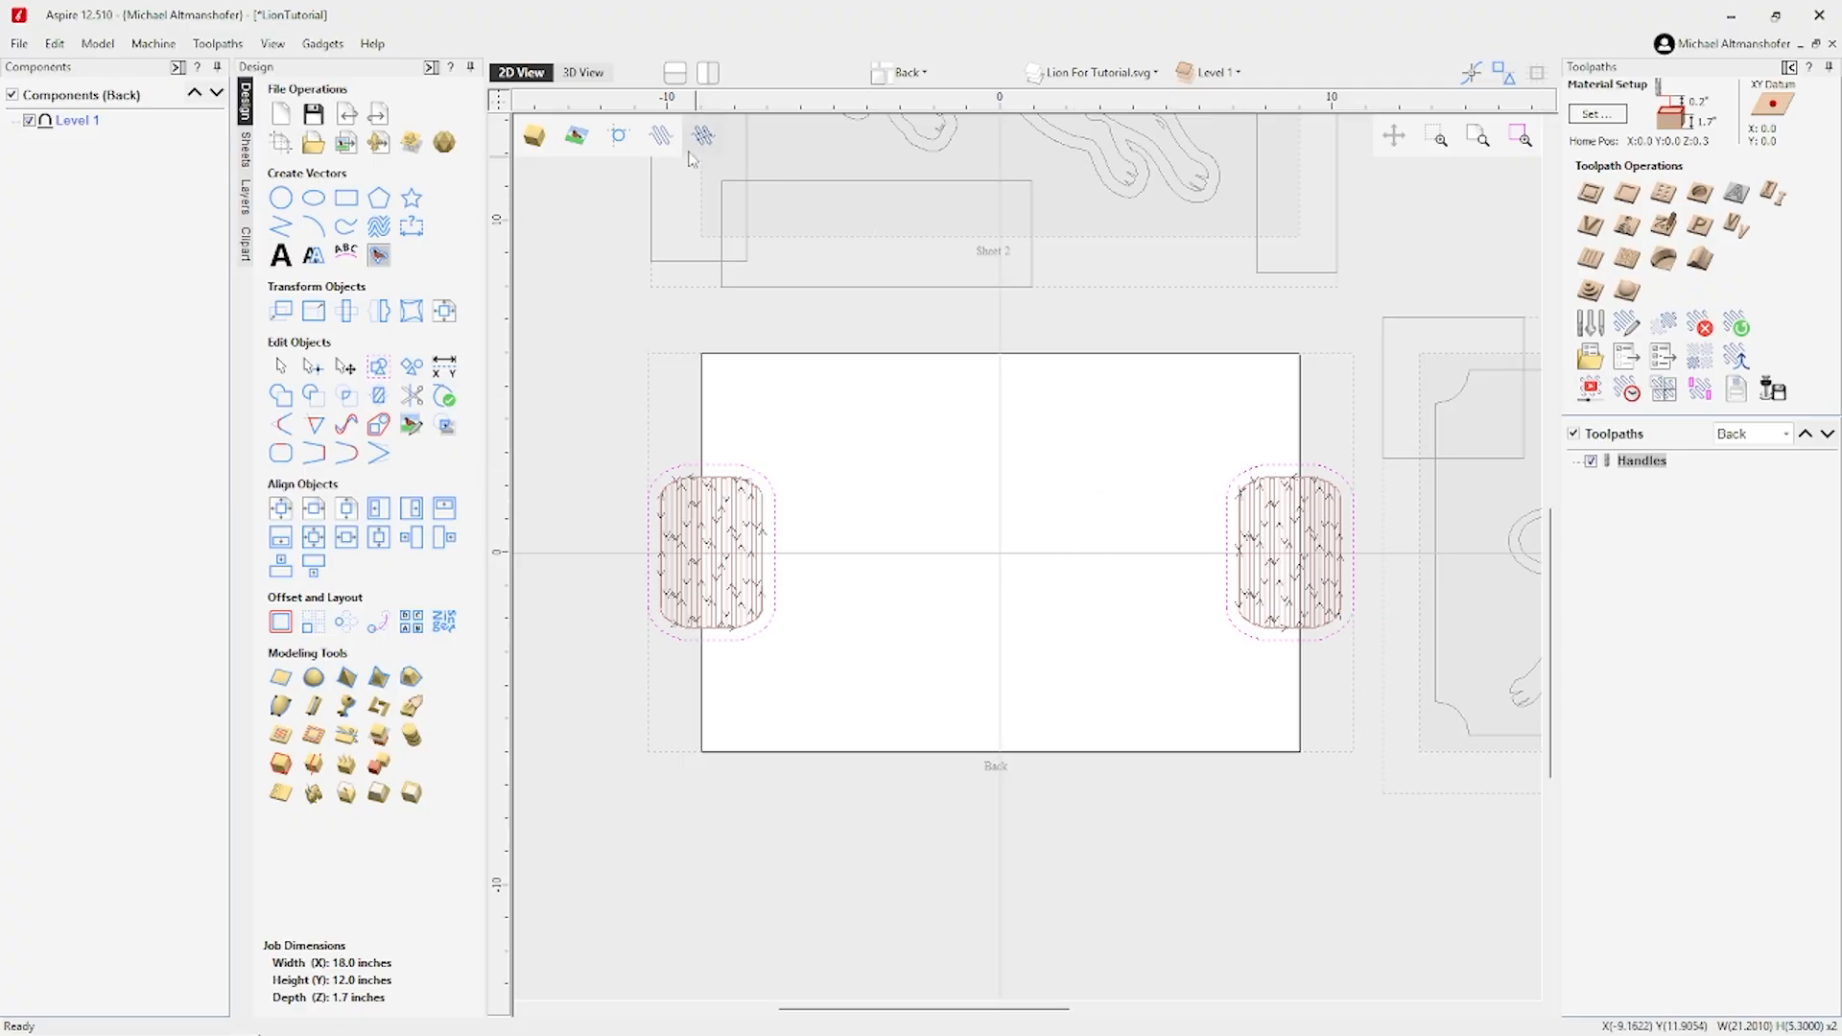
# Preview all toolpaths of the Back sheet in 3D, inspect the handle recesses, and close the preview.
pyautogui.click(584, 72)
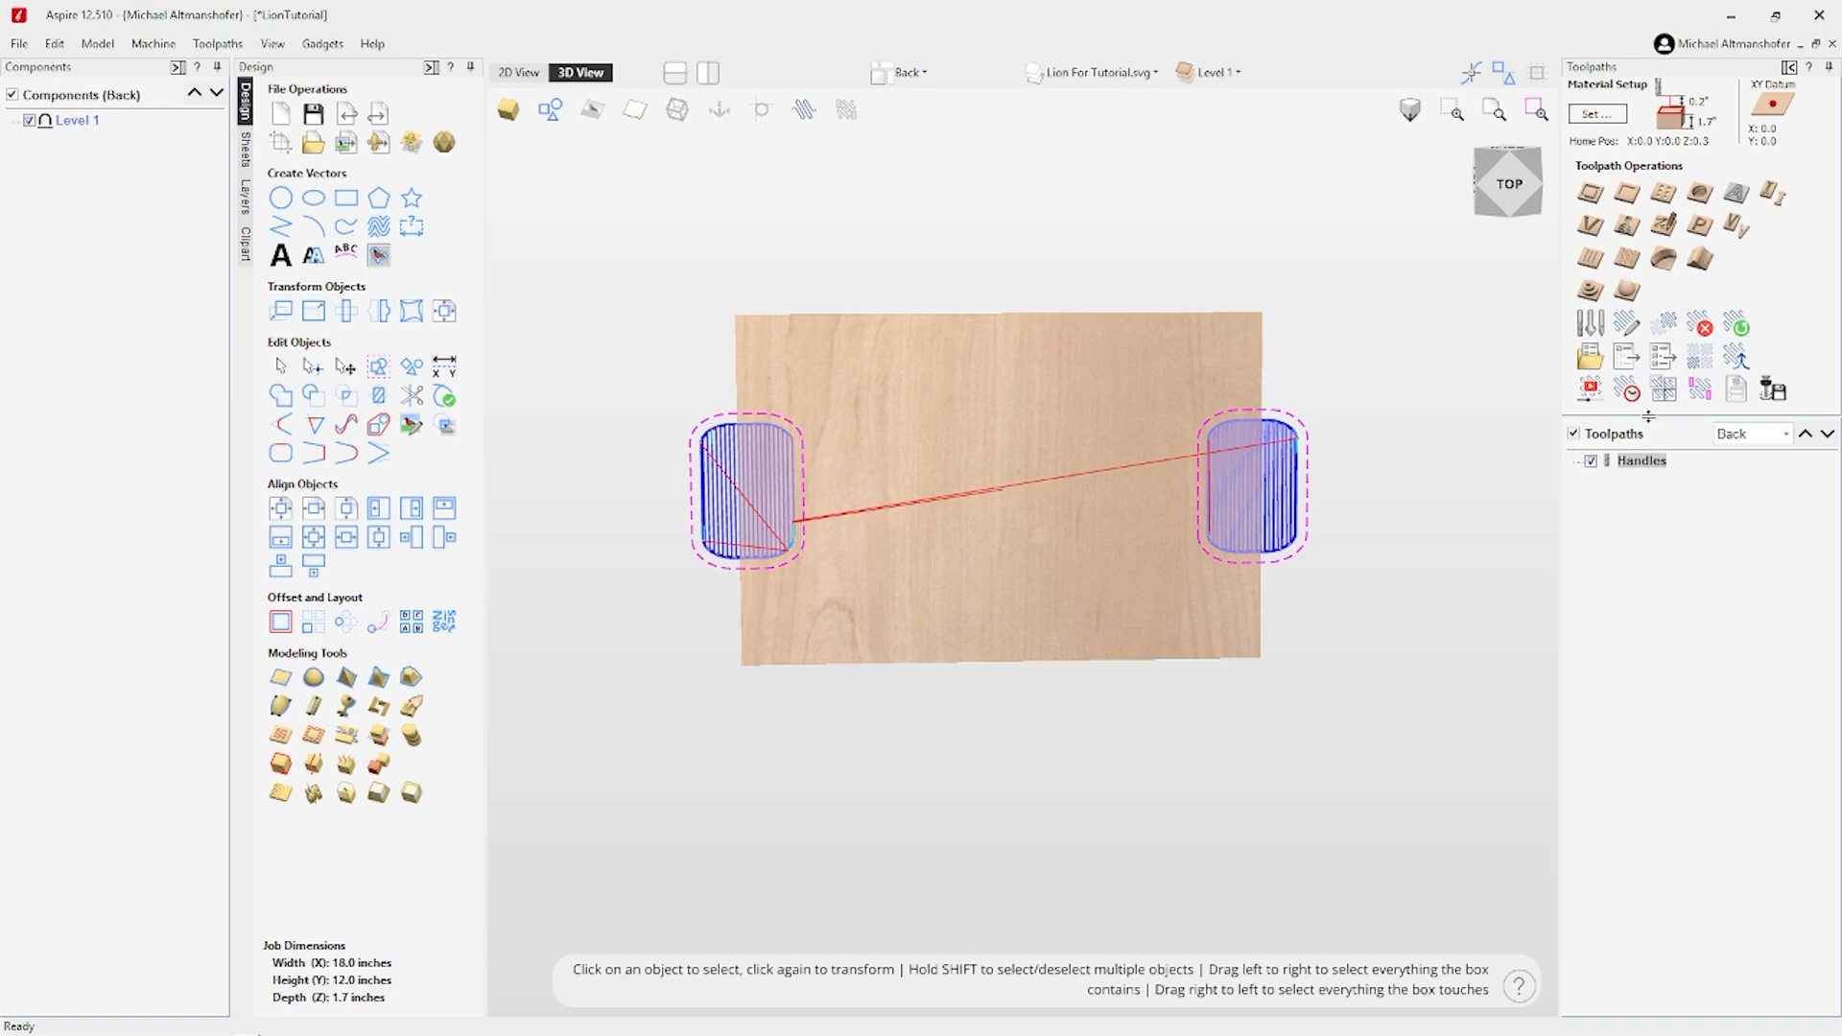
pyautogui.click(1590, 388)
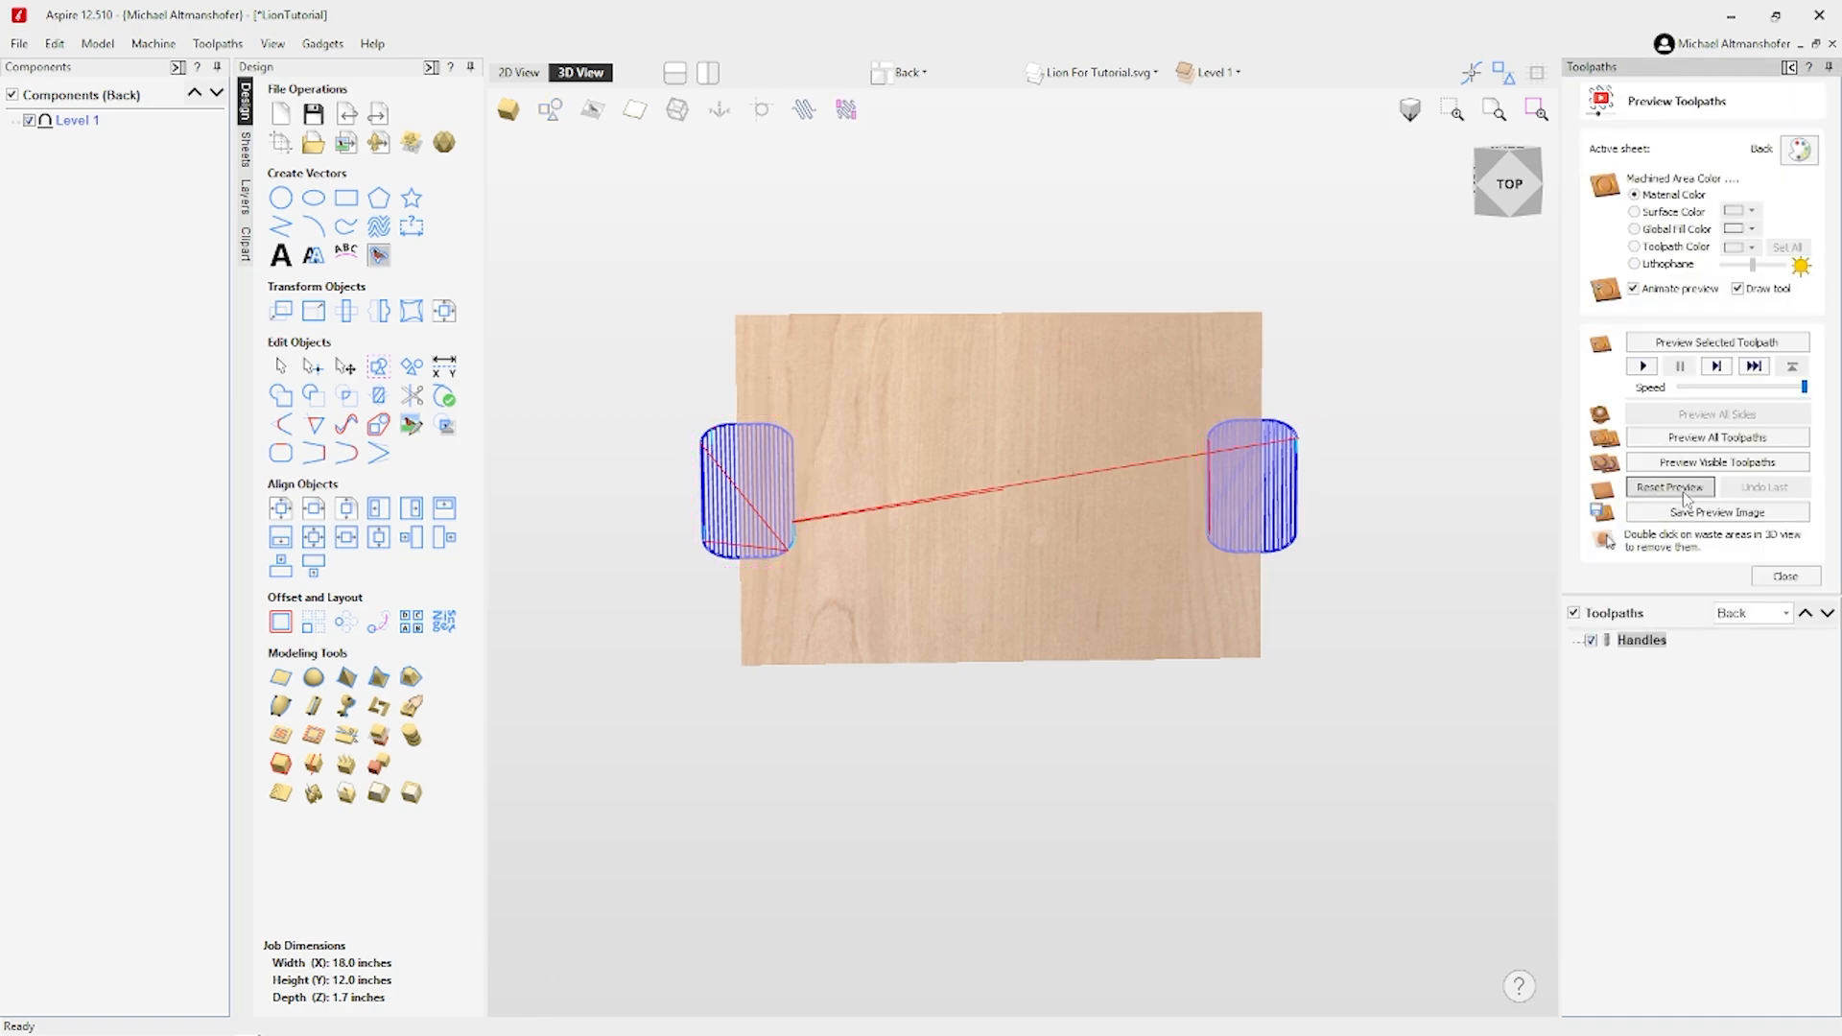
pyautogui.click(1718, 438)
pyautogui.scroll(2, 1055, 454)
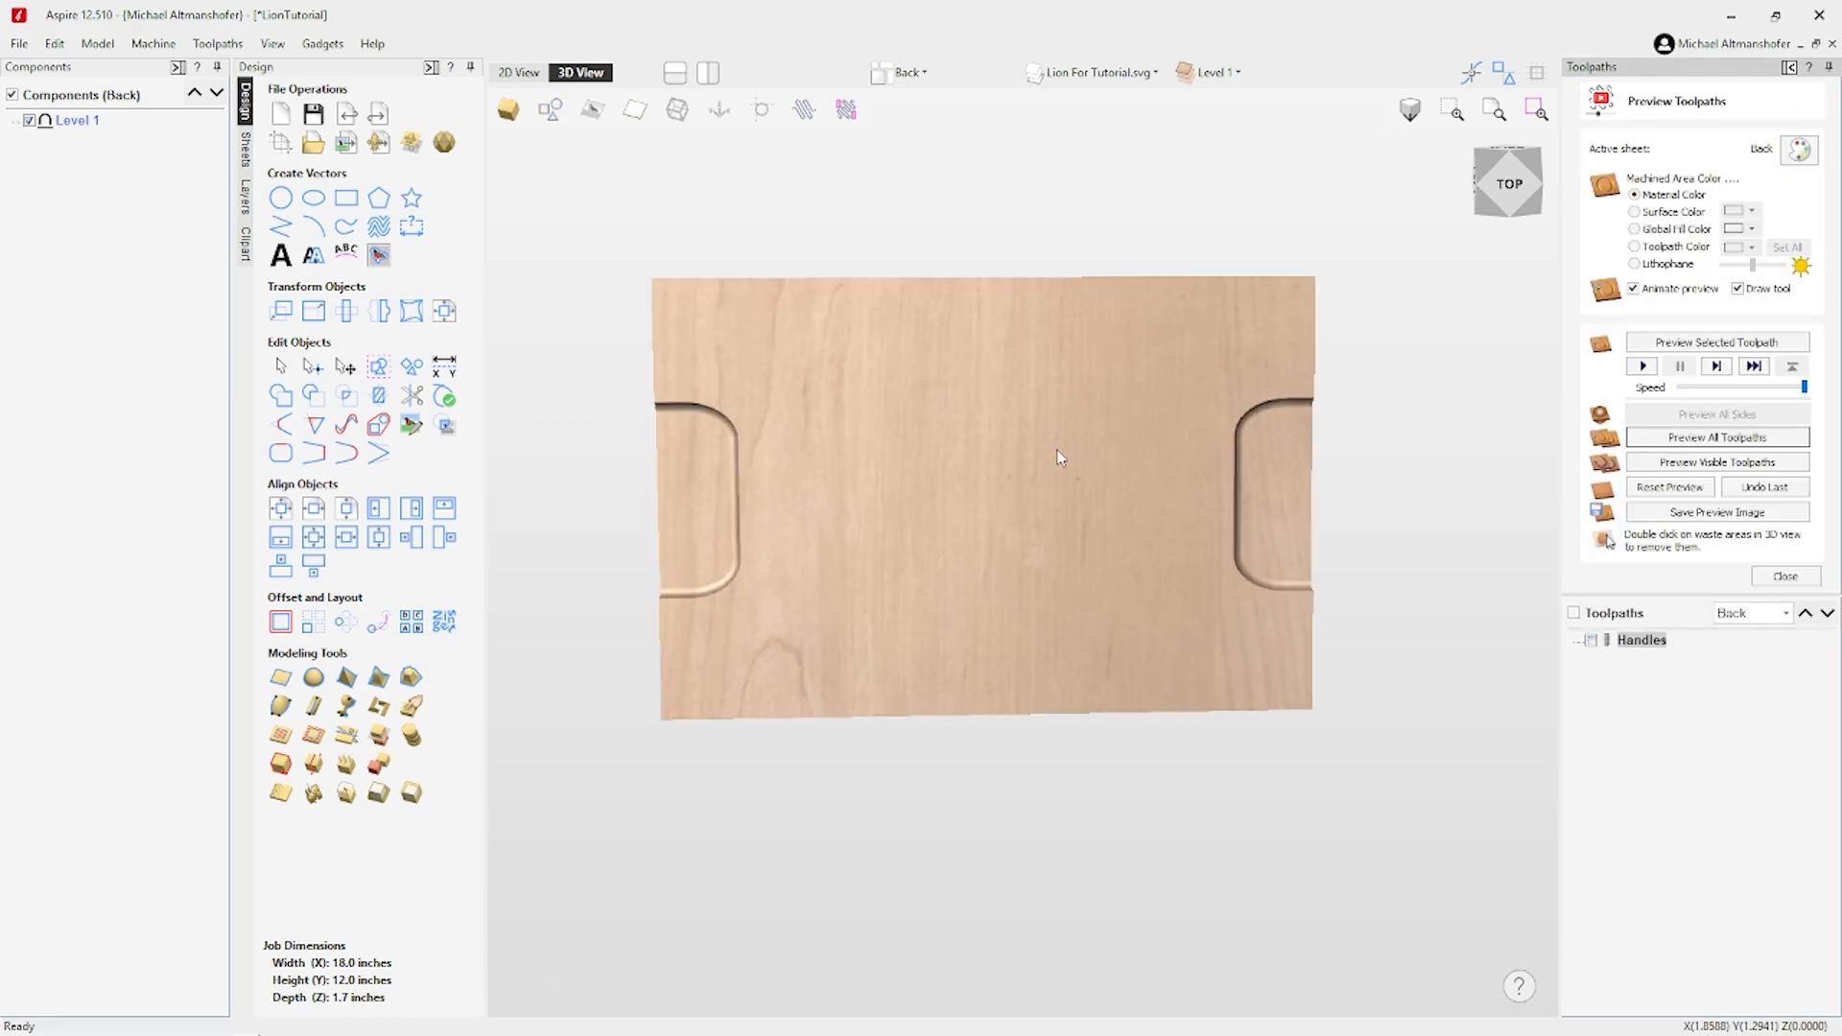
pyautogui.scroll(-2, 1055, 454)
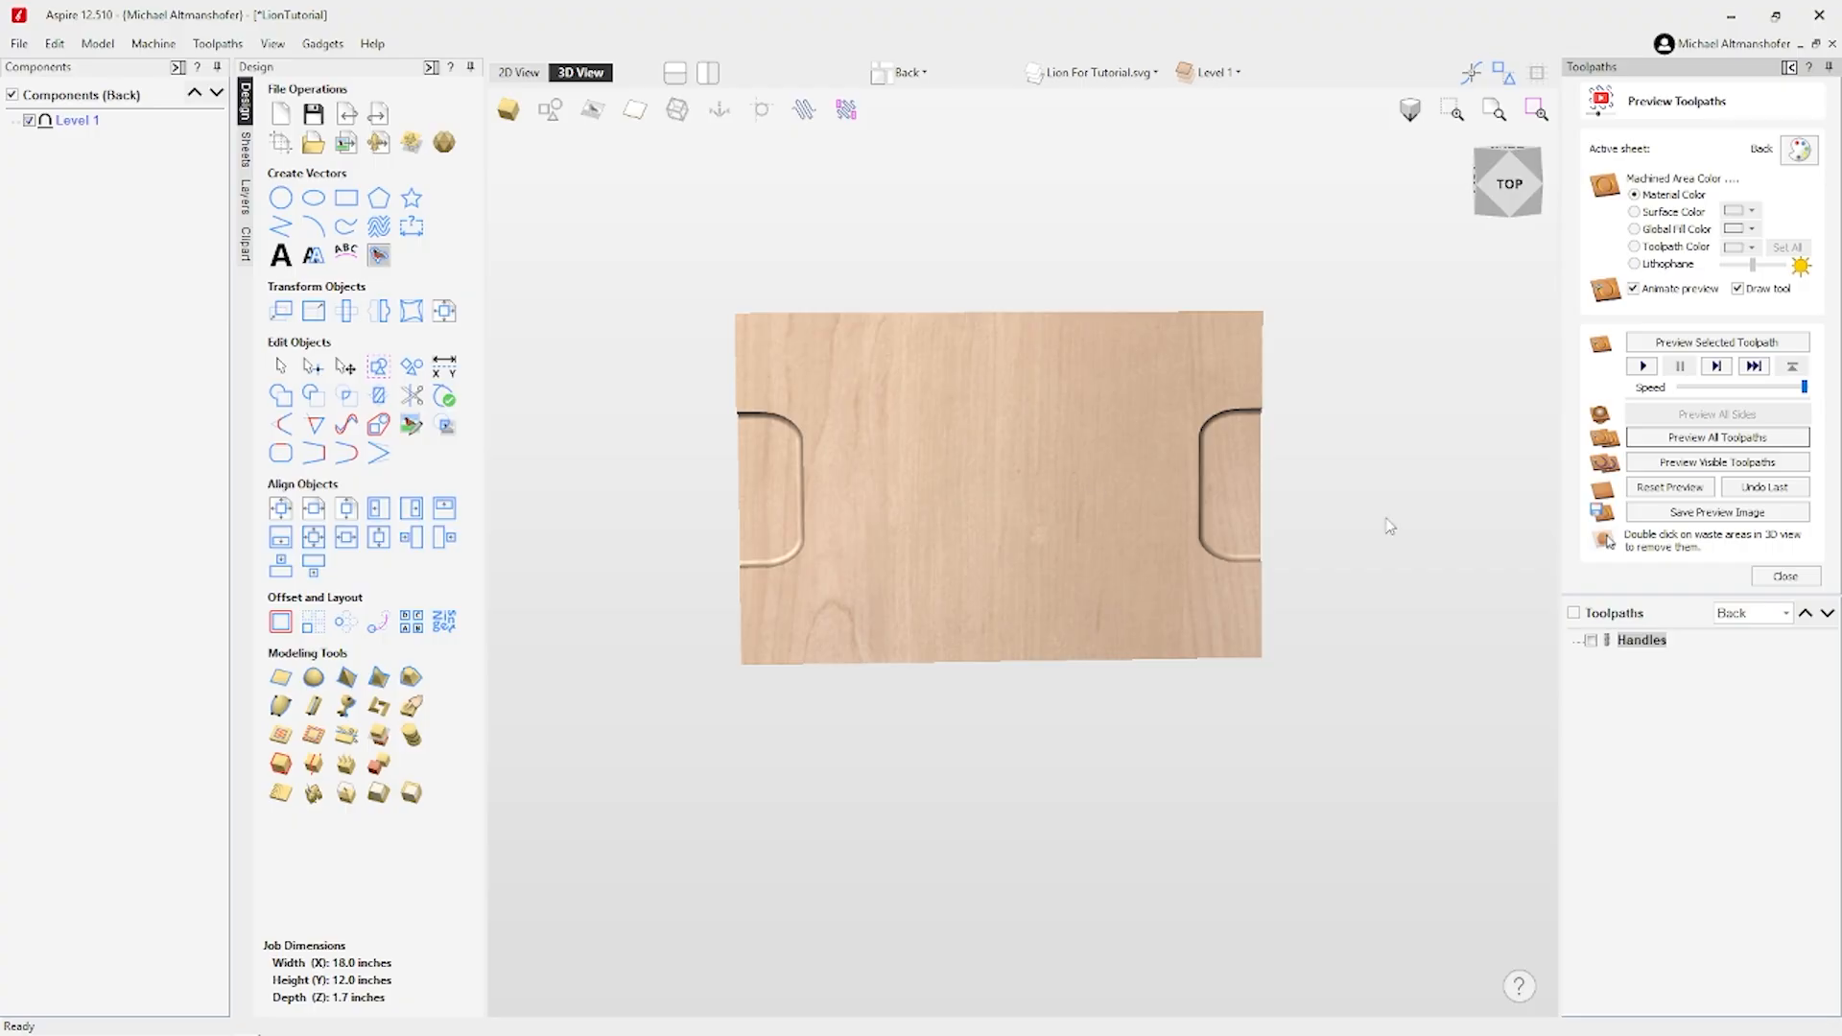
pyautogui.click(1785, 577)
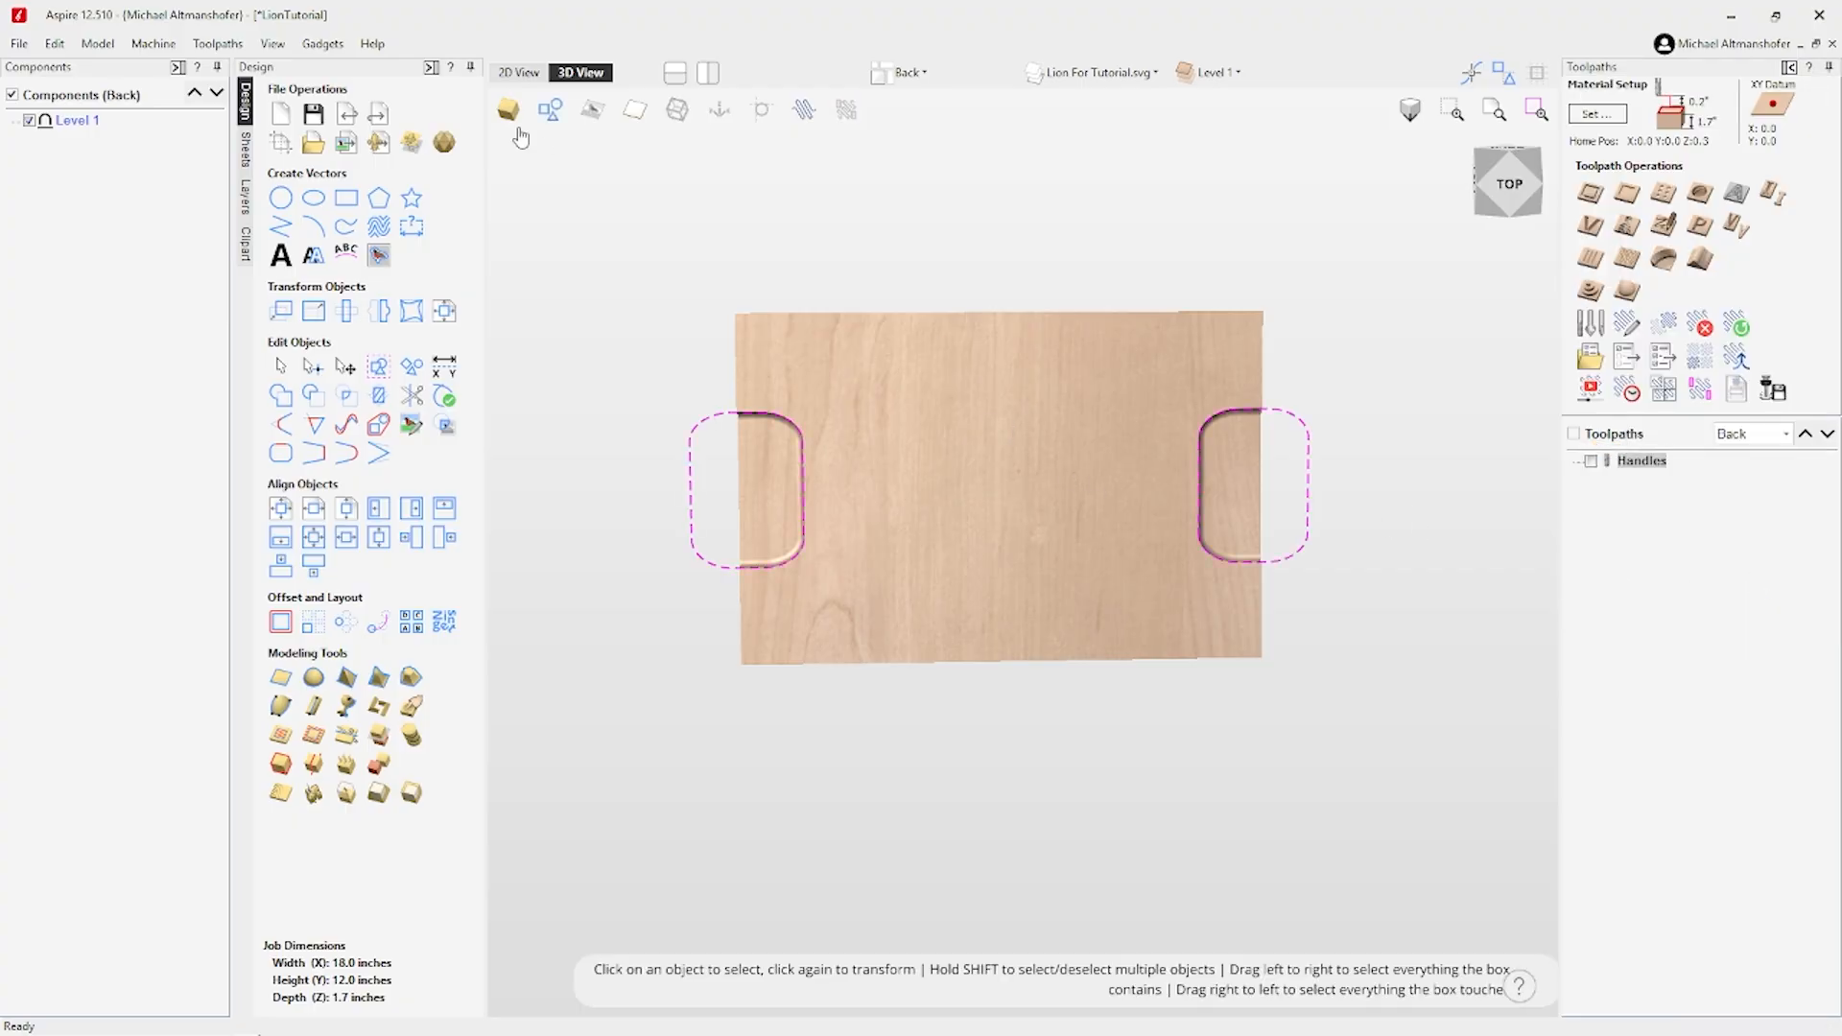
# Return to the 2D view, make Sheet 1 the active sheet, and copy its lion artwork.
pyautogui.press('F2')
pyautogui.moveTo(983, 437); pyautogui.dragTo(786, 342, button='middle')
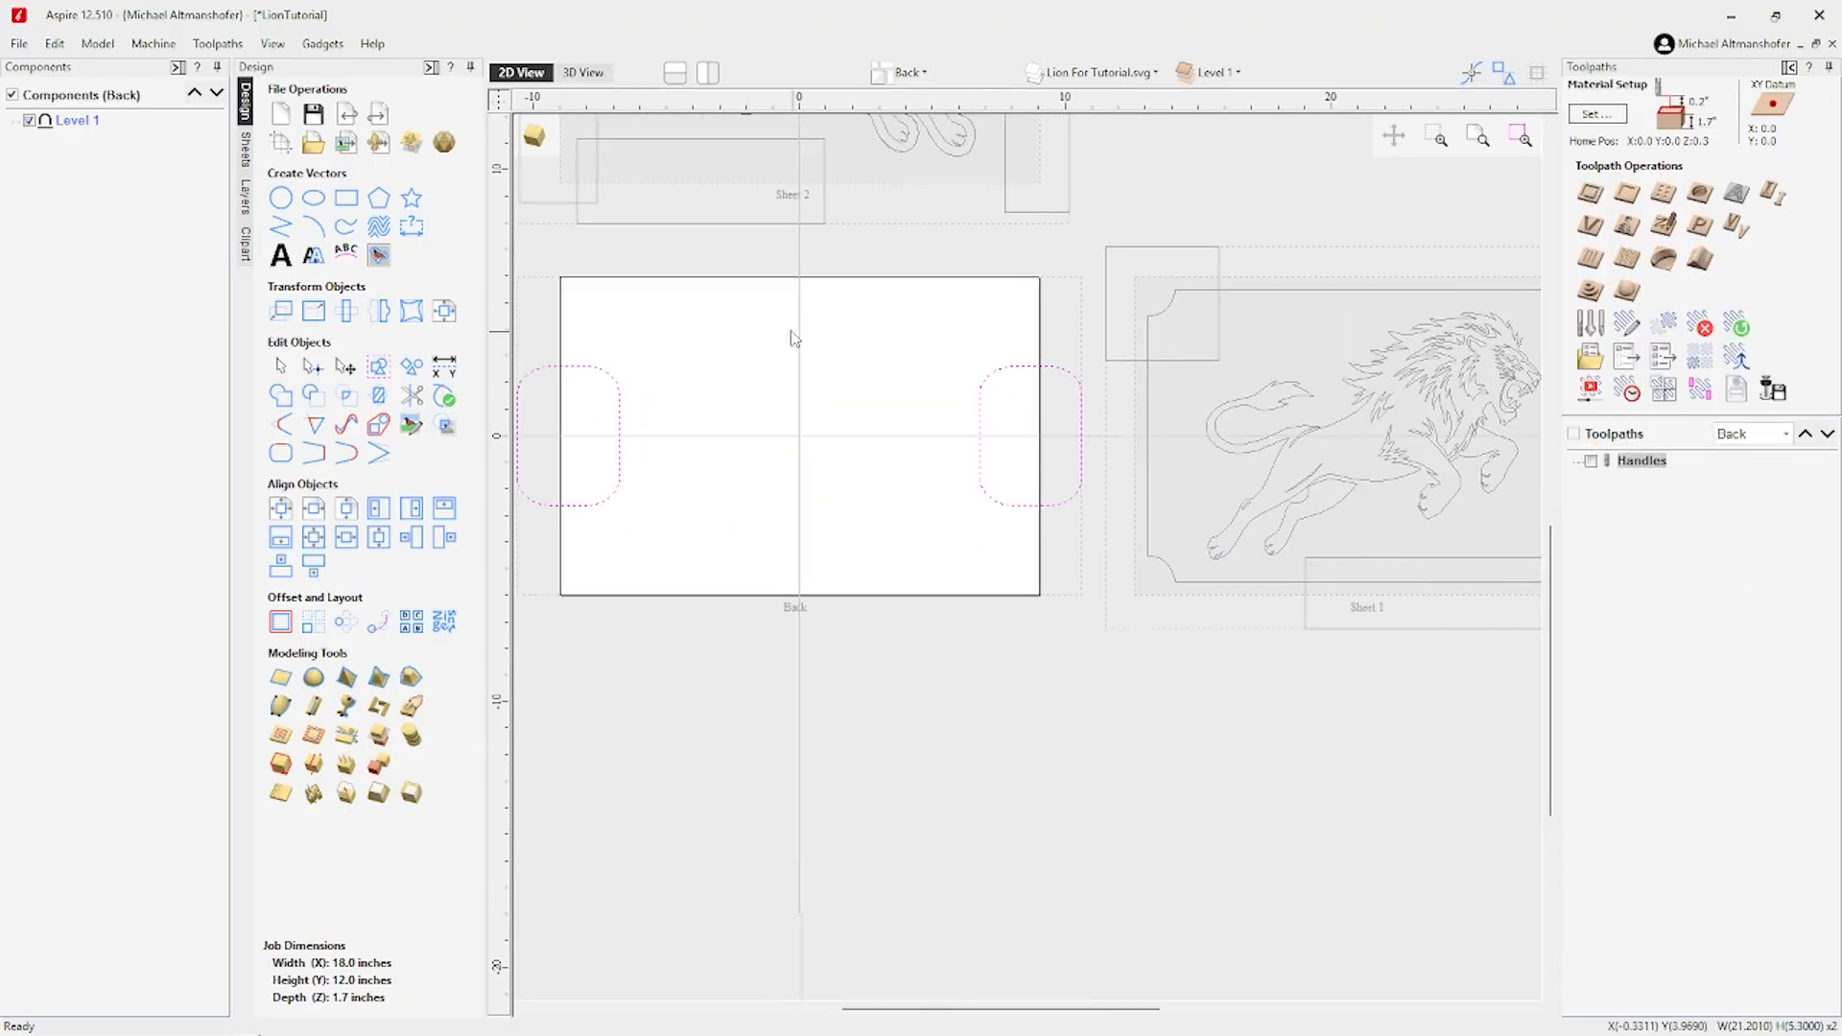
pyautogui.click(1426, 392)
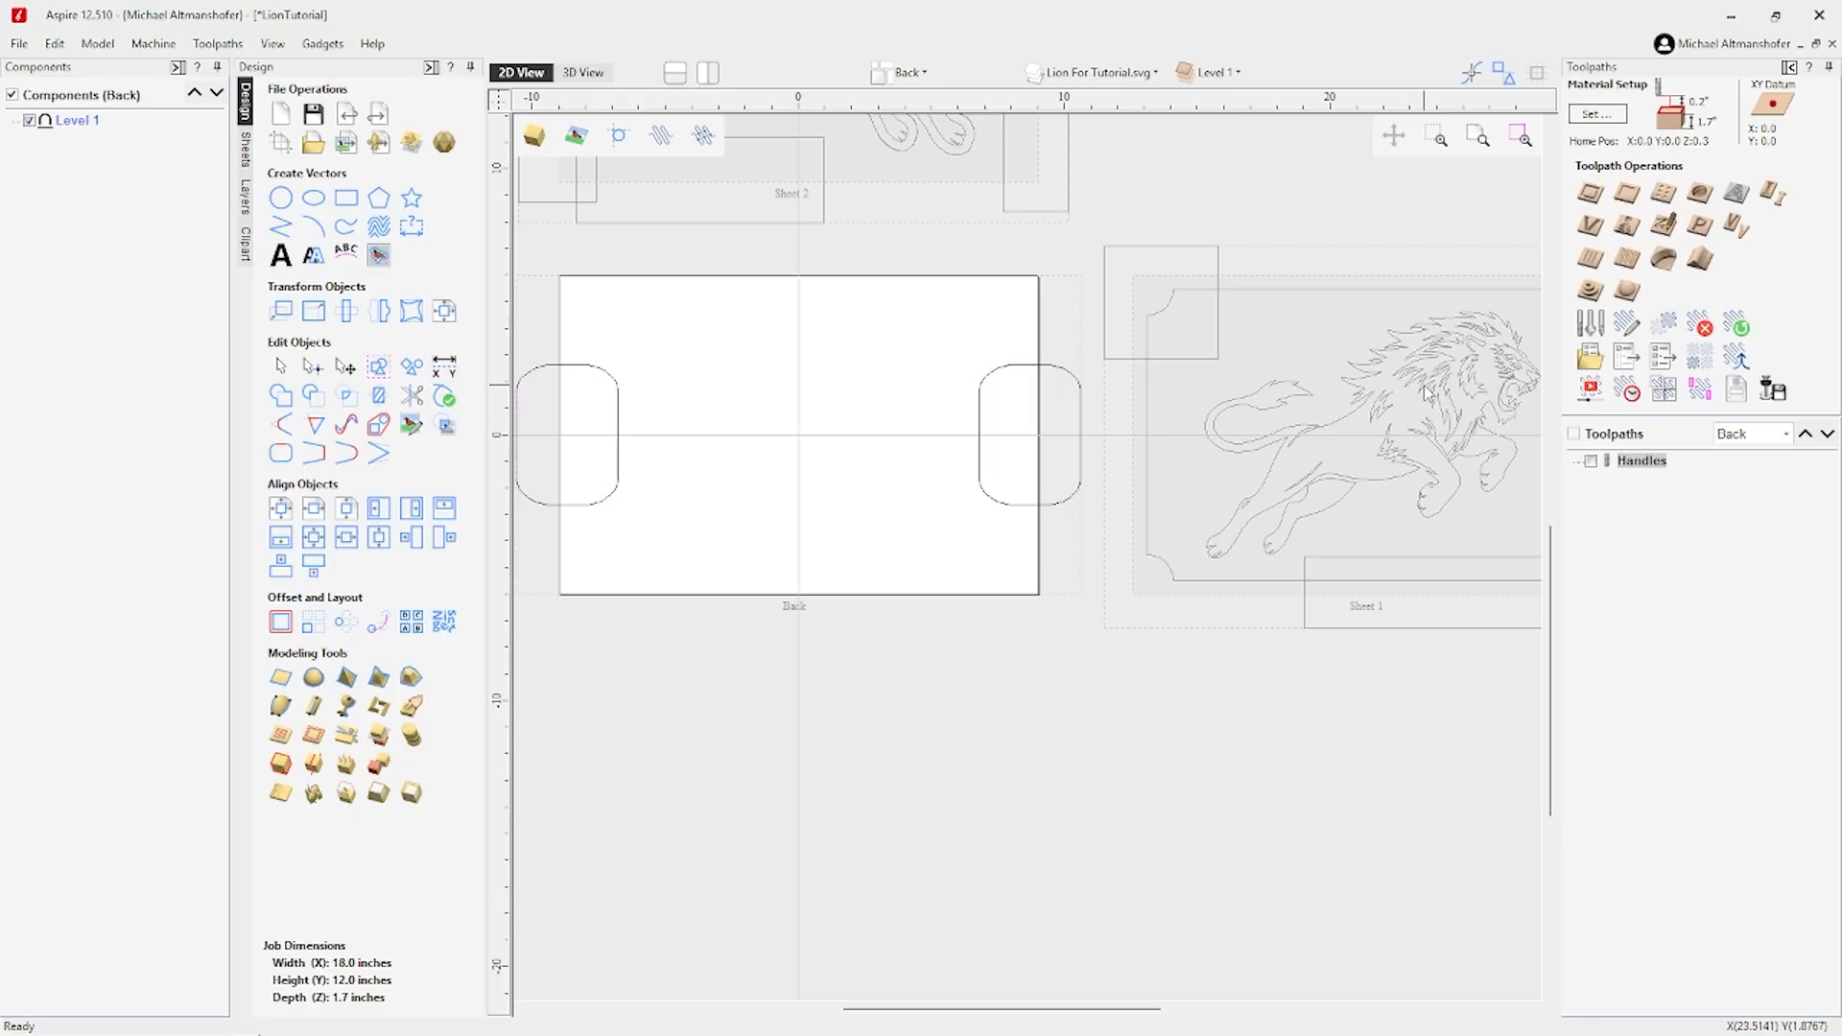
pyautogui.click(1425, 393)
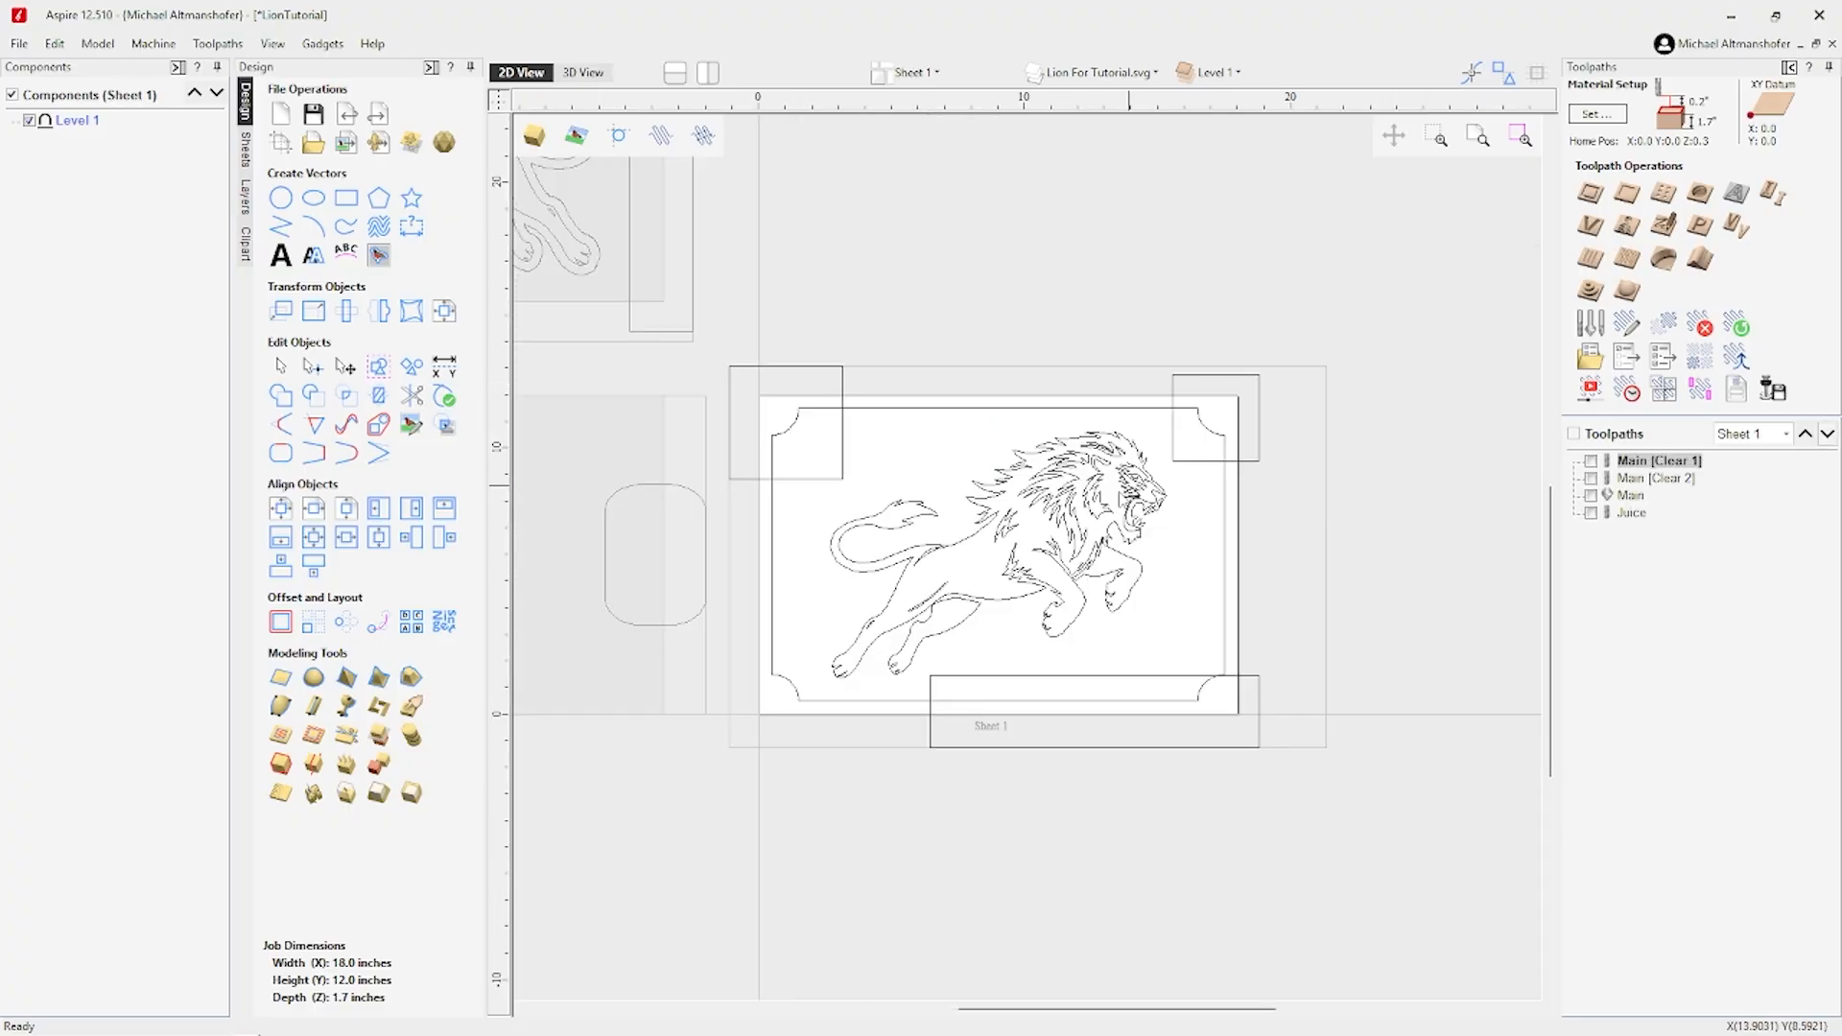
pyautogui.click(1090, 503)
pyautogui.rightClick(1092, 499)
pyautogui.click(1139, 527)
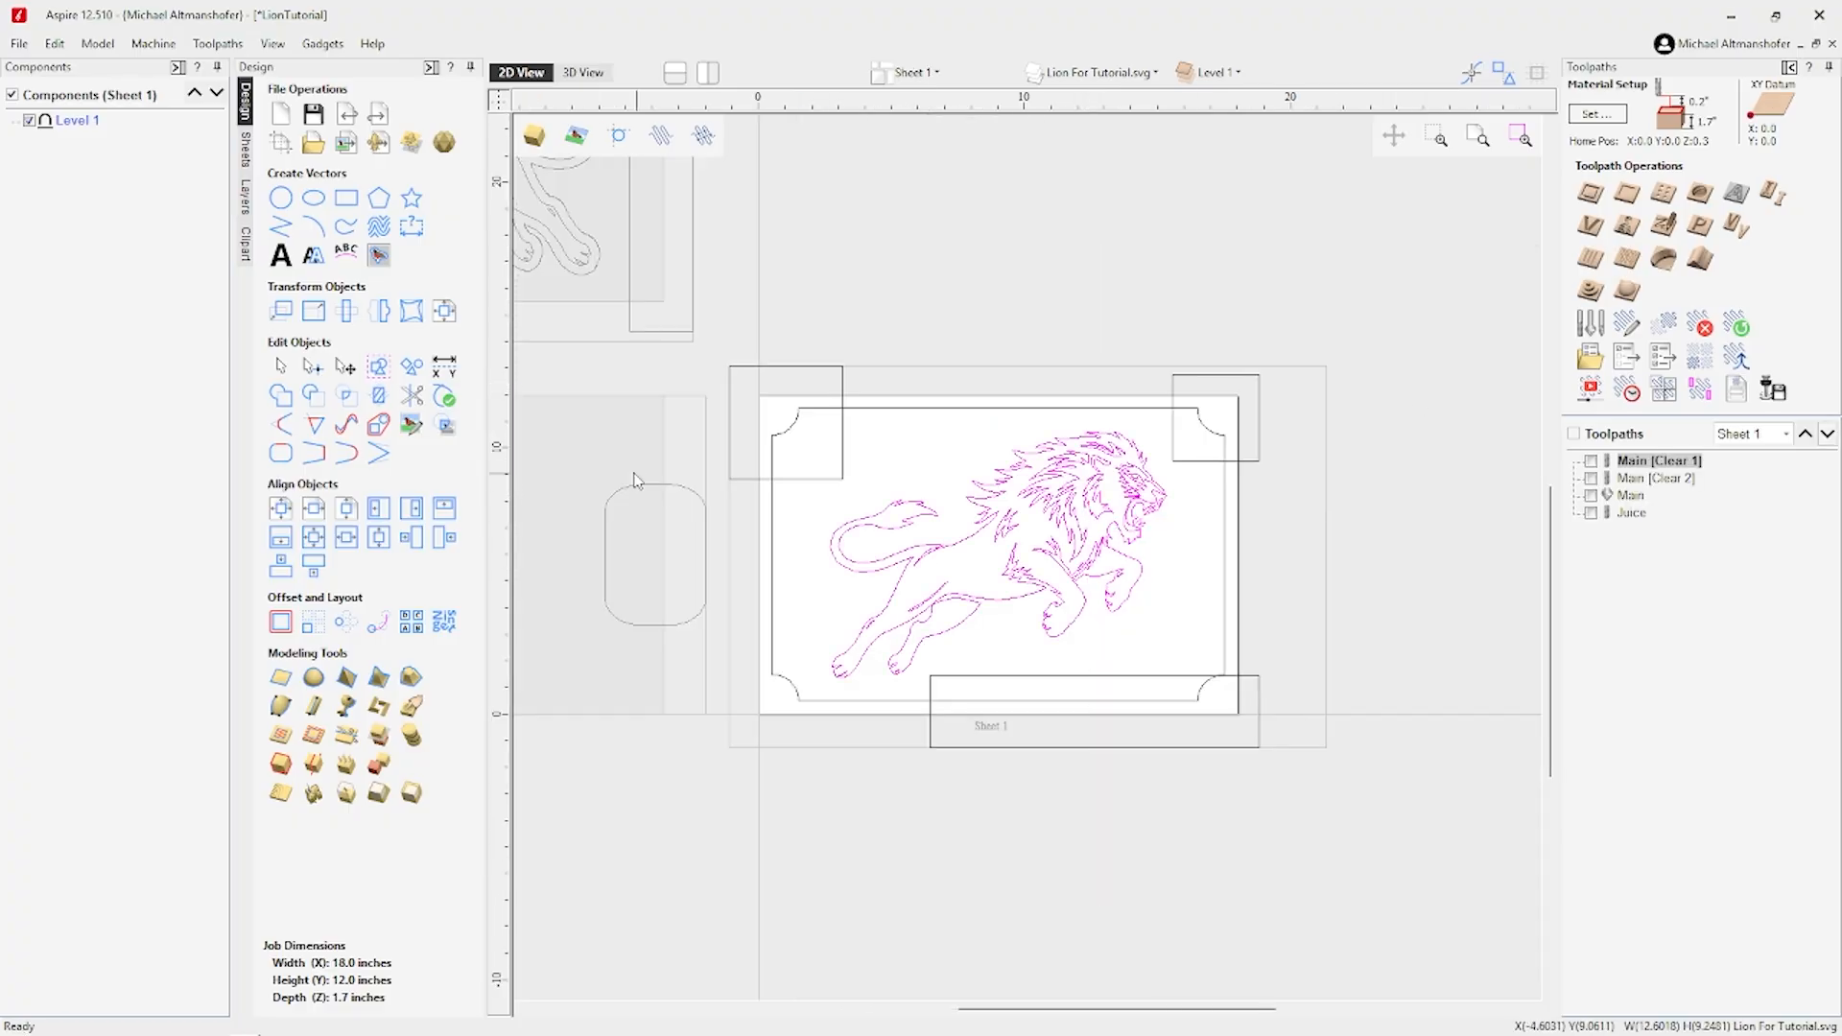
# Activate the Back sheet, paste the lion artwork onto it, and centre the lion on the material.
pyautogui.click(596, 458)
pyautogui.click(597, 458)
pyautogui.rightClick(963, 498)
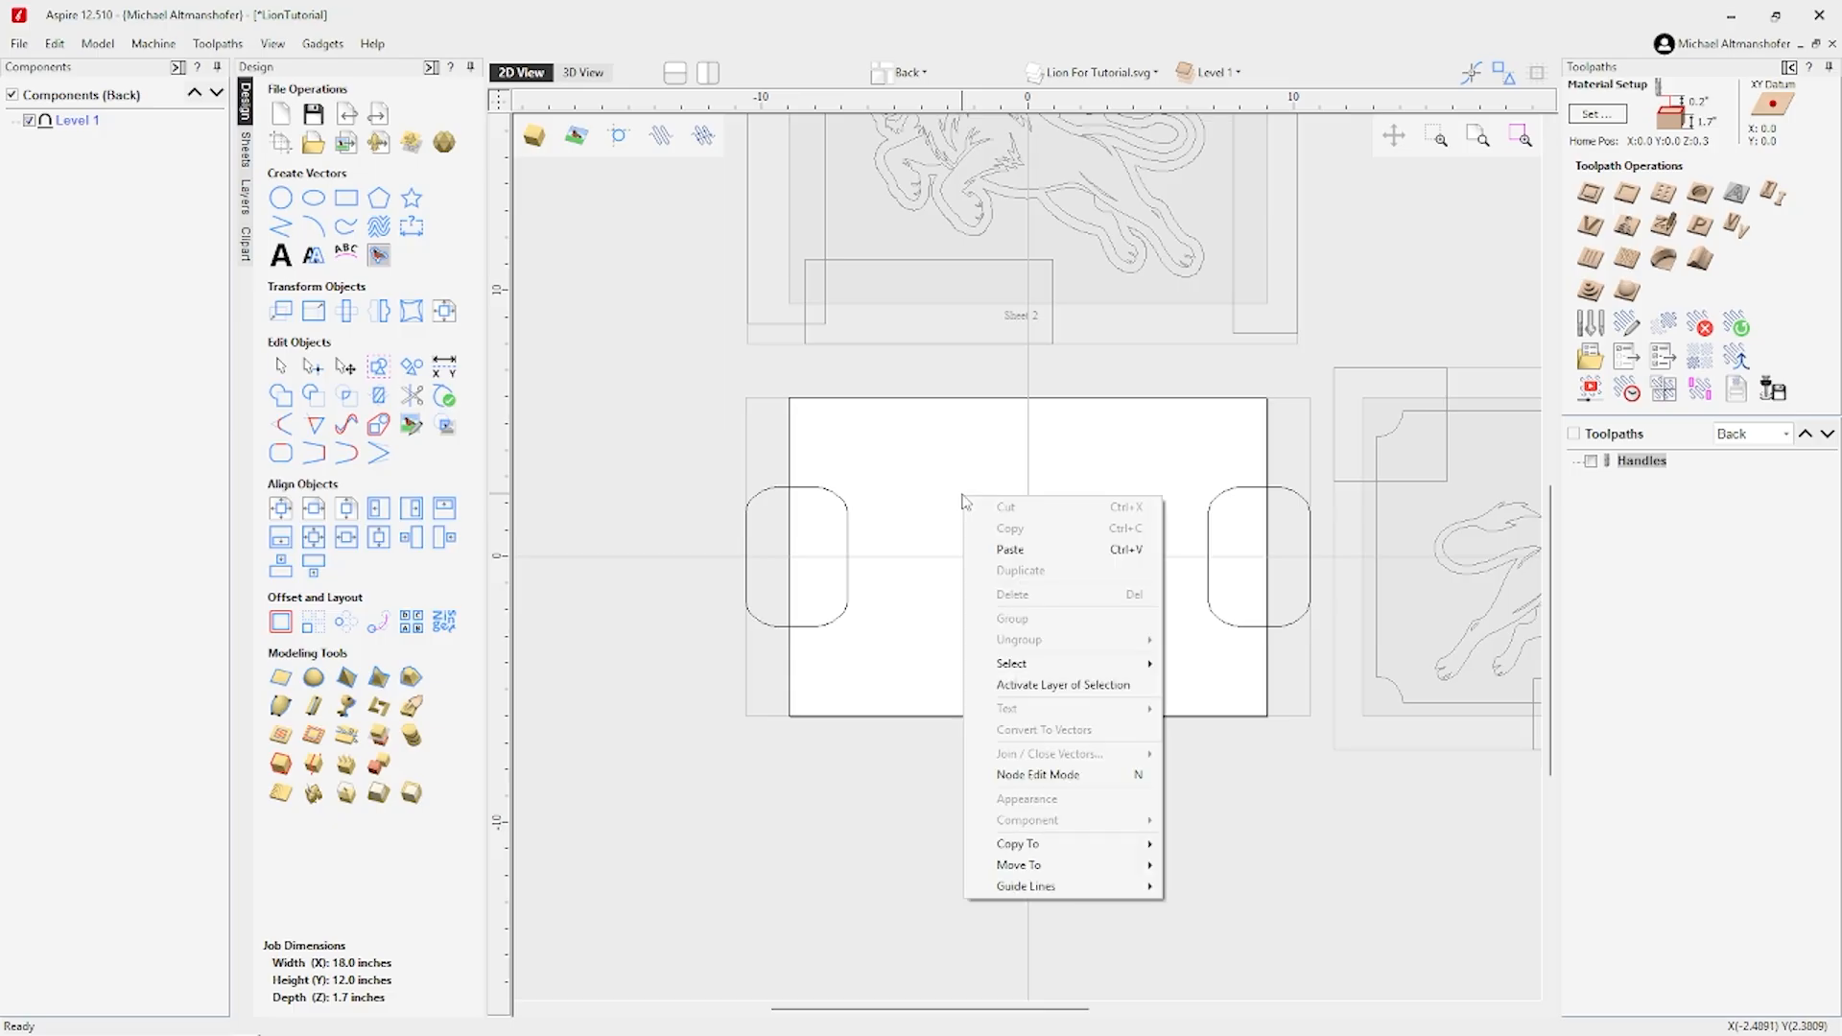
pyautogui.click(994, 548)
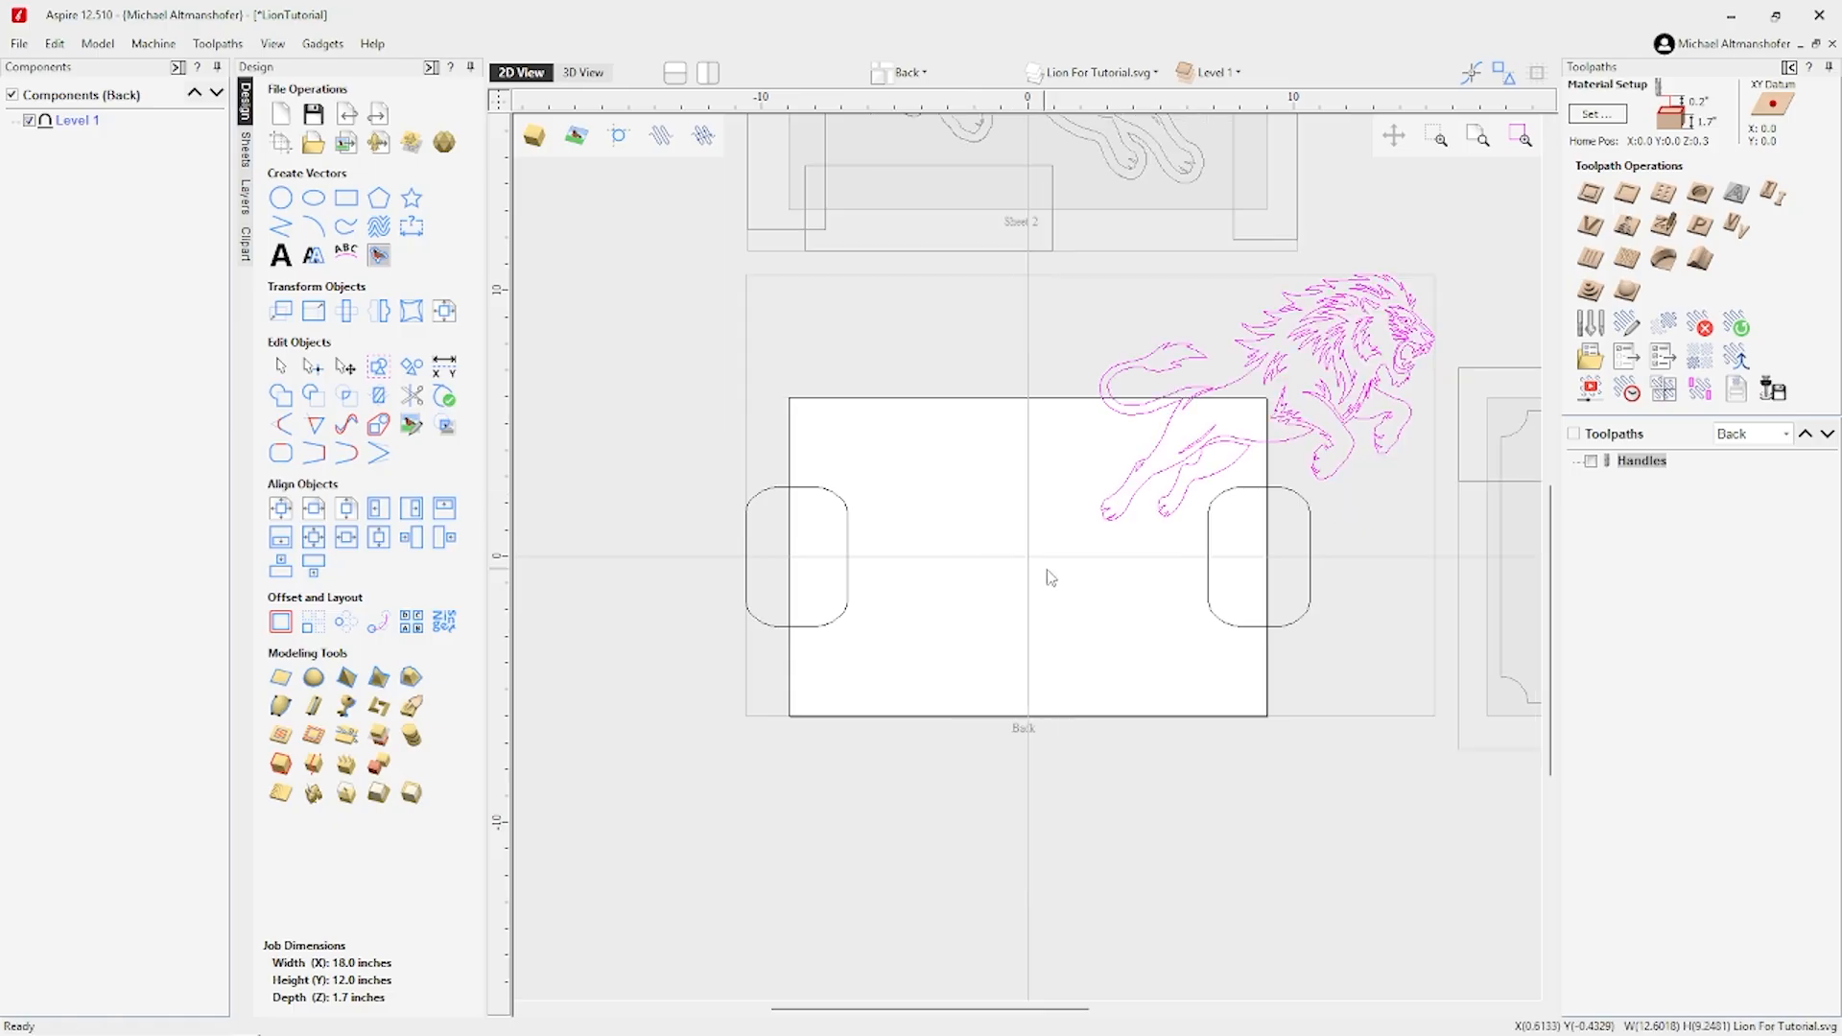
pyautogui.click(281, 519)
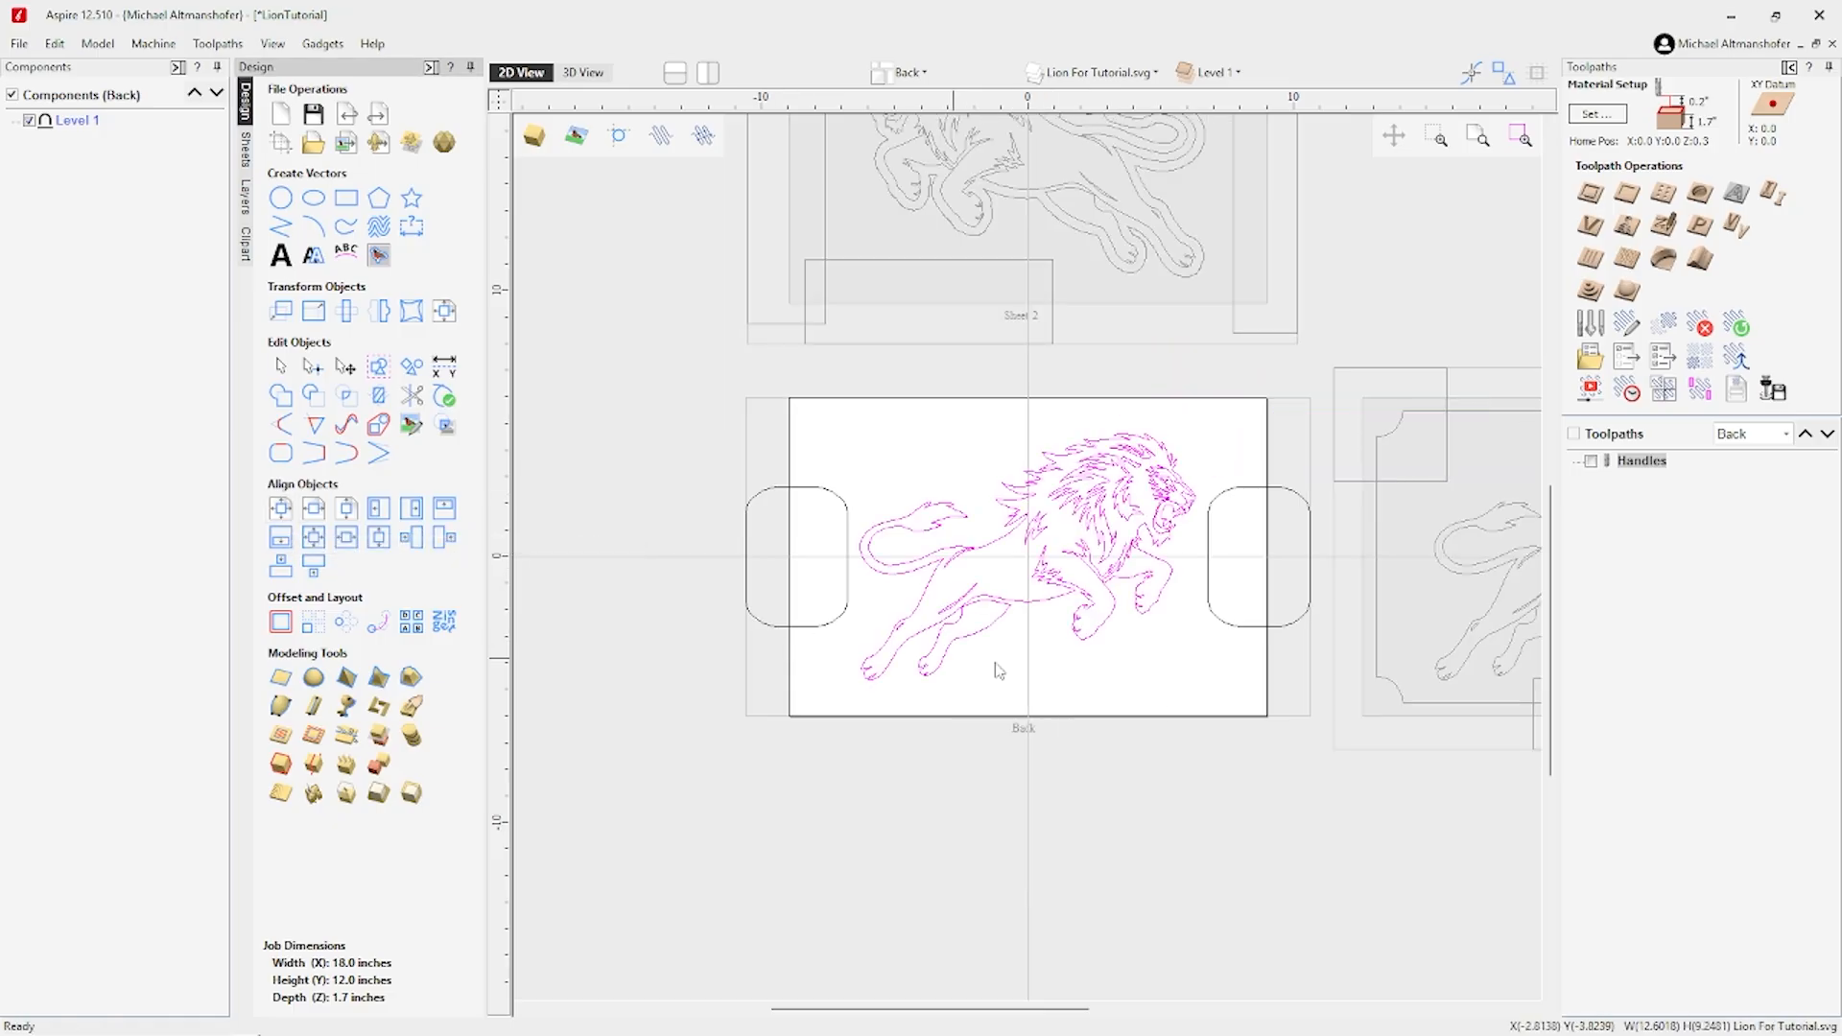
# Start a V-carve toolpath for the lion and choose the SpeTool W06001 60-degree V-groove bit.
pyautogui.scroll(1, 1162, 662)
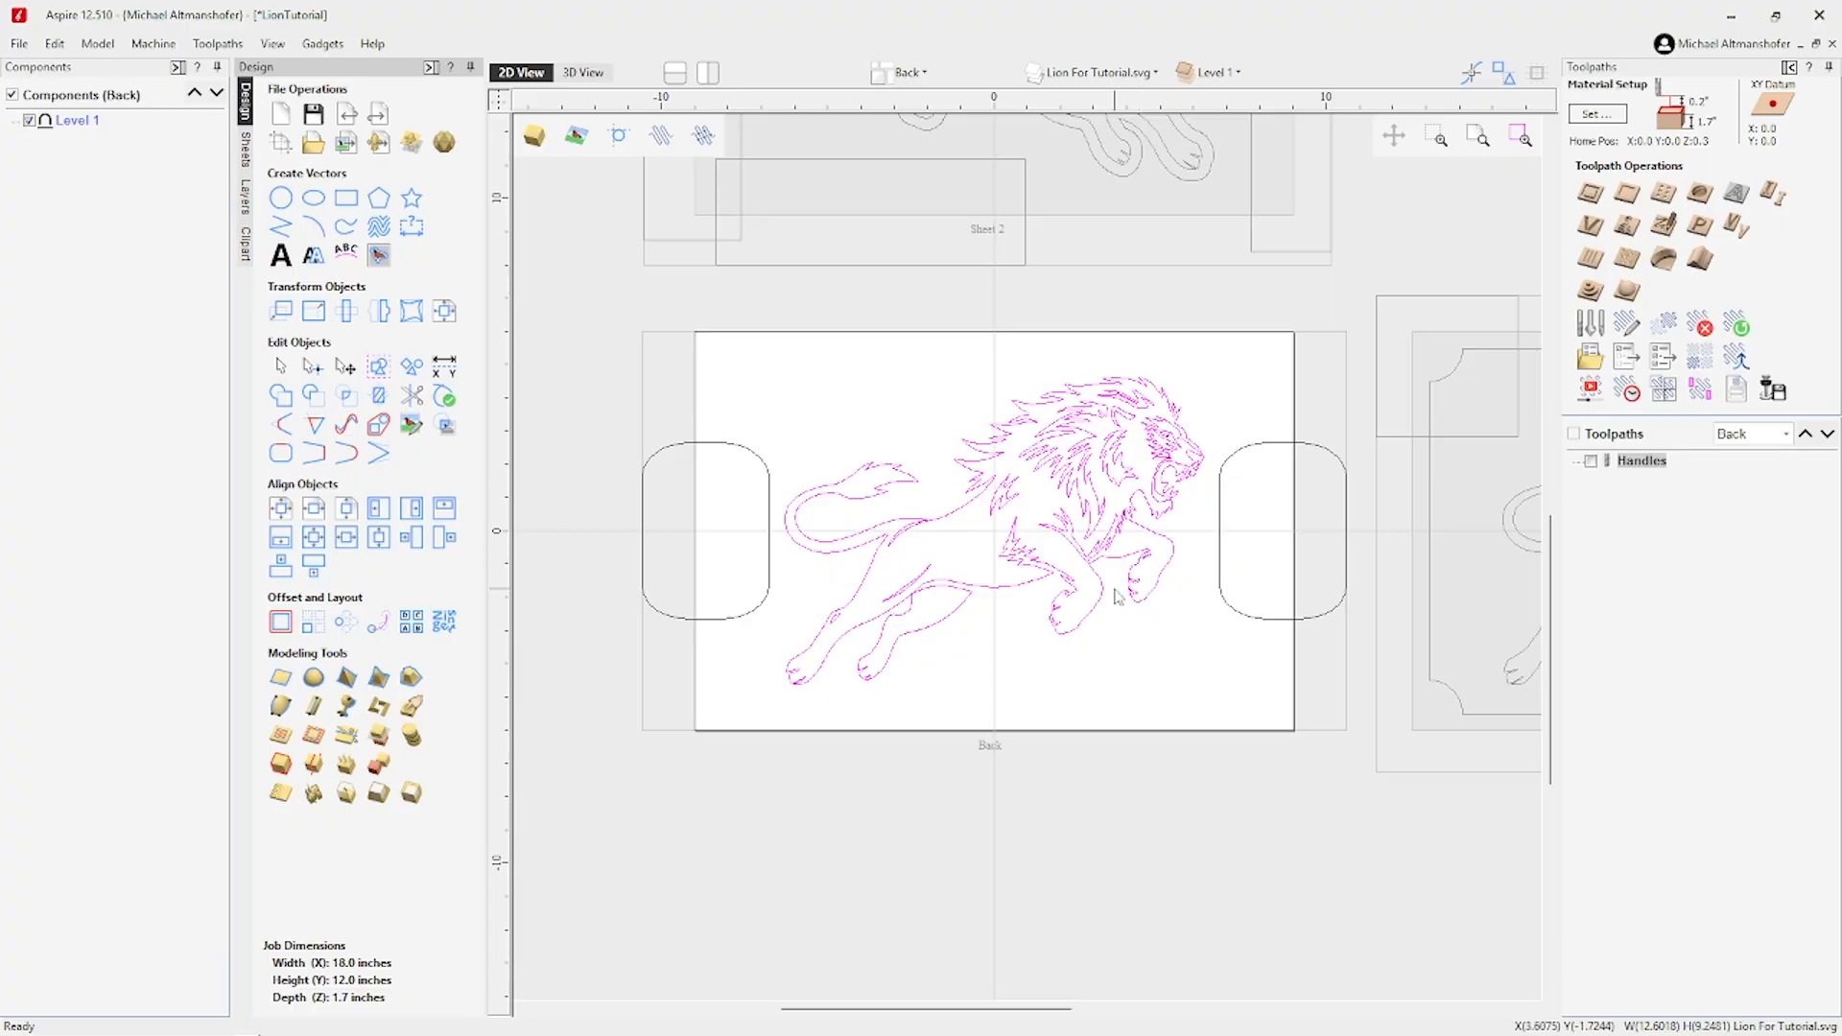
pyautogui.click(1591, 227)
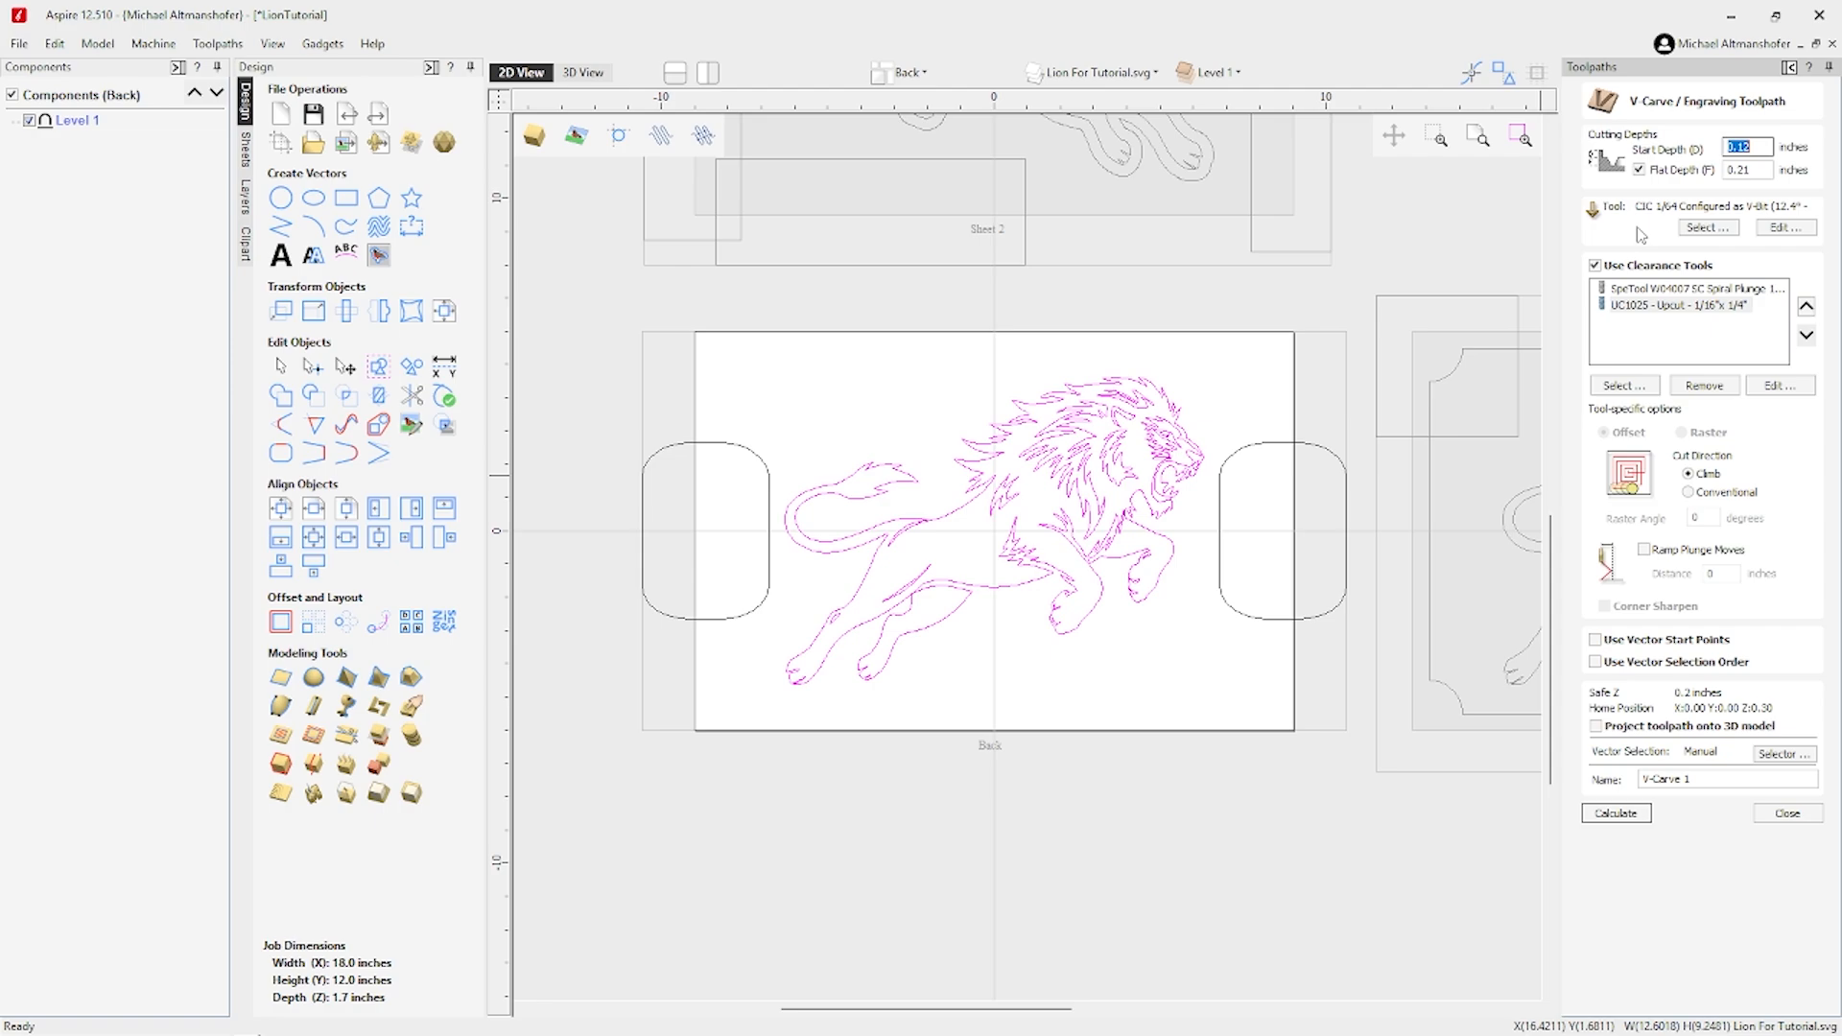
pyautogui.click(1708, 228)
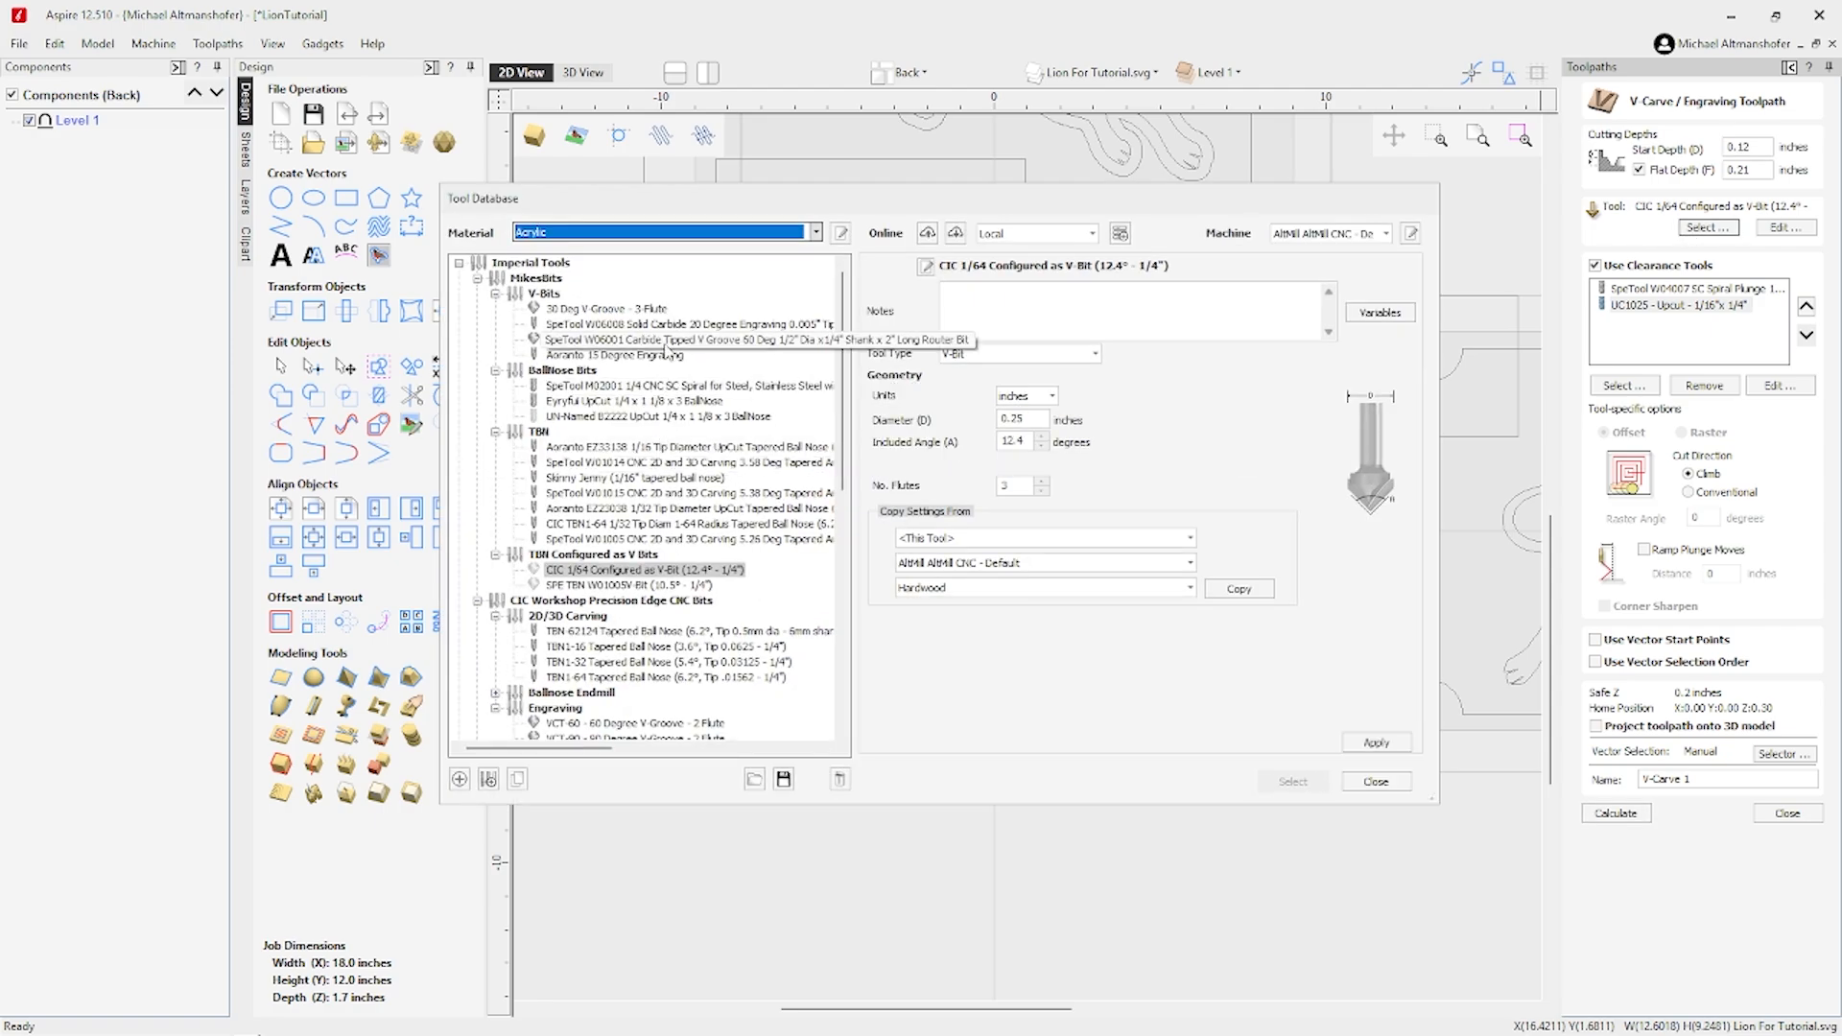
pyautogui.click(633, 341)
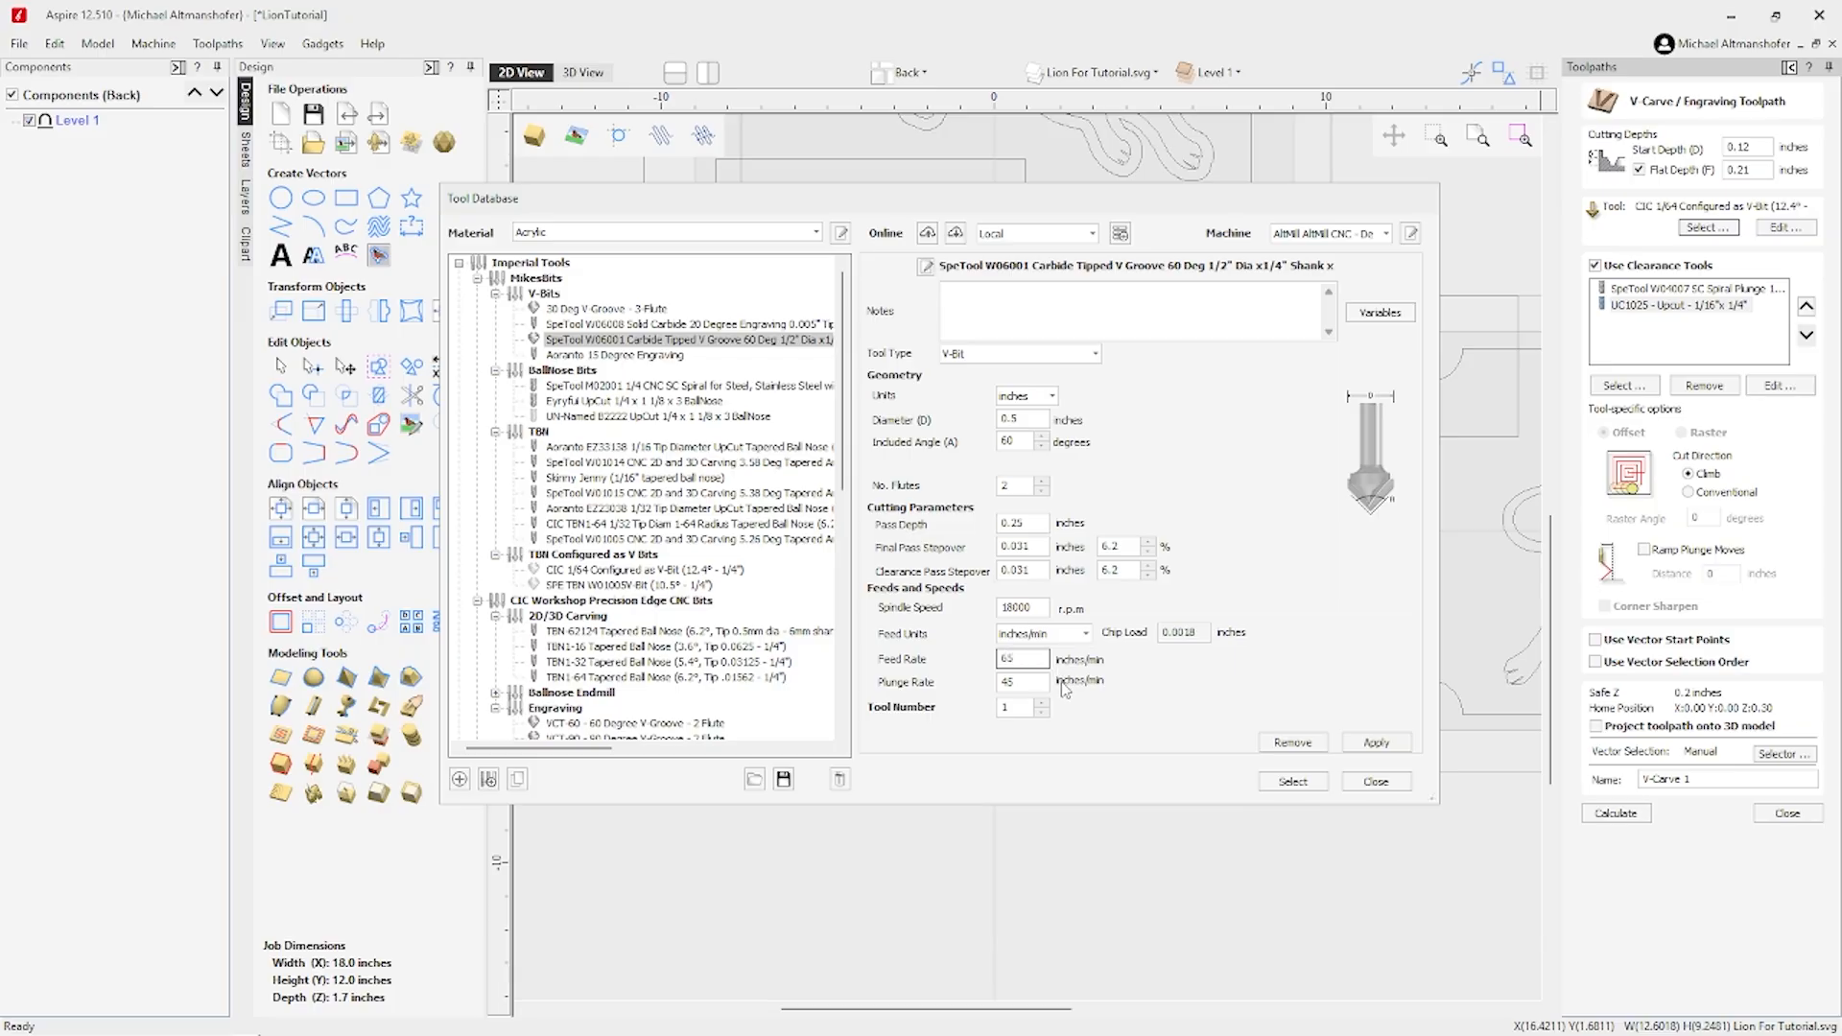
pyautogui.click(1295, 781)
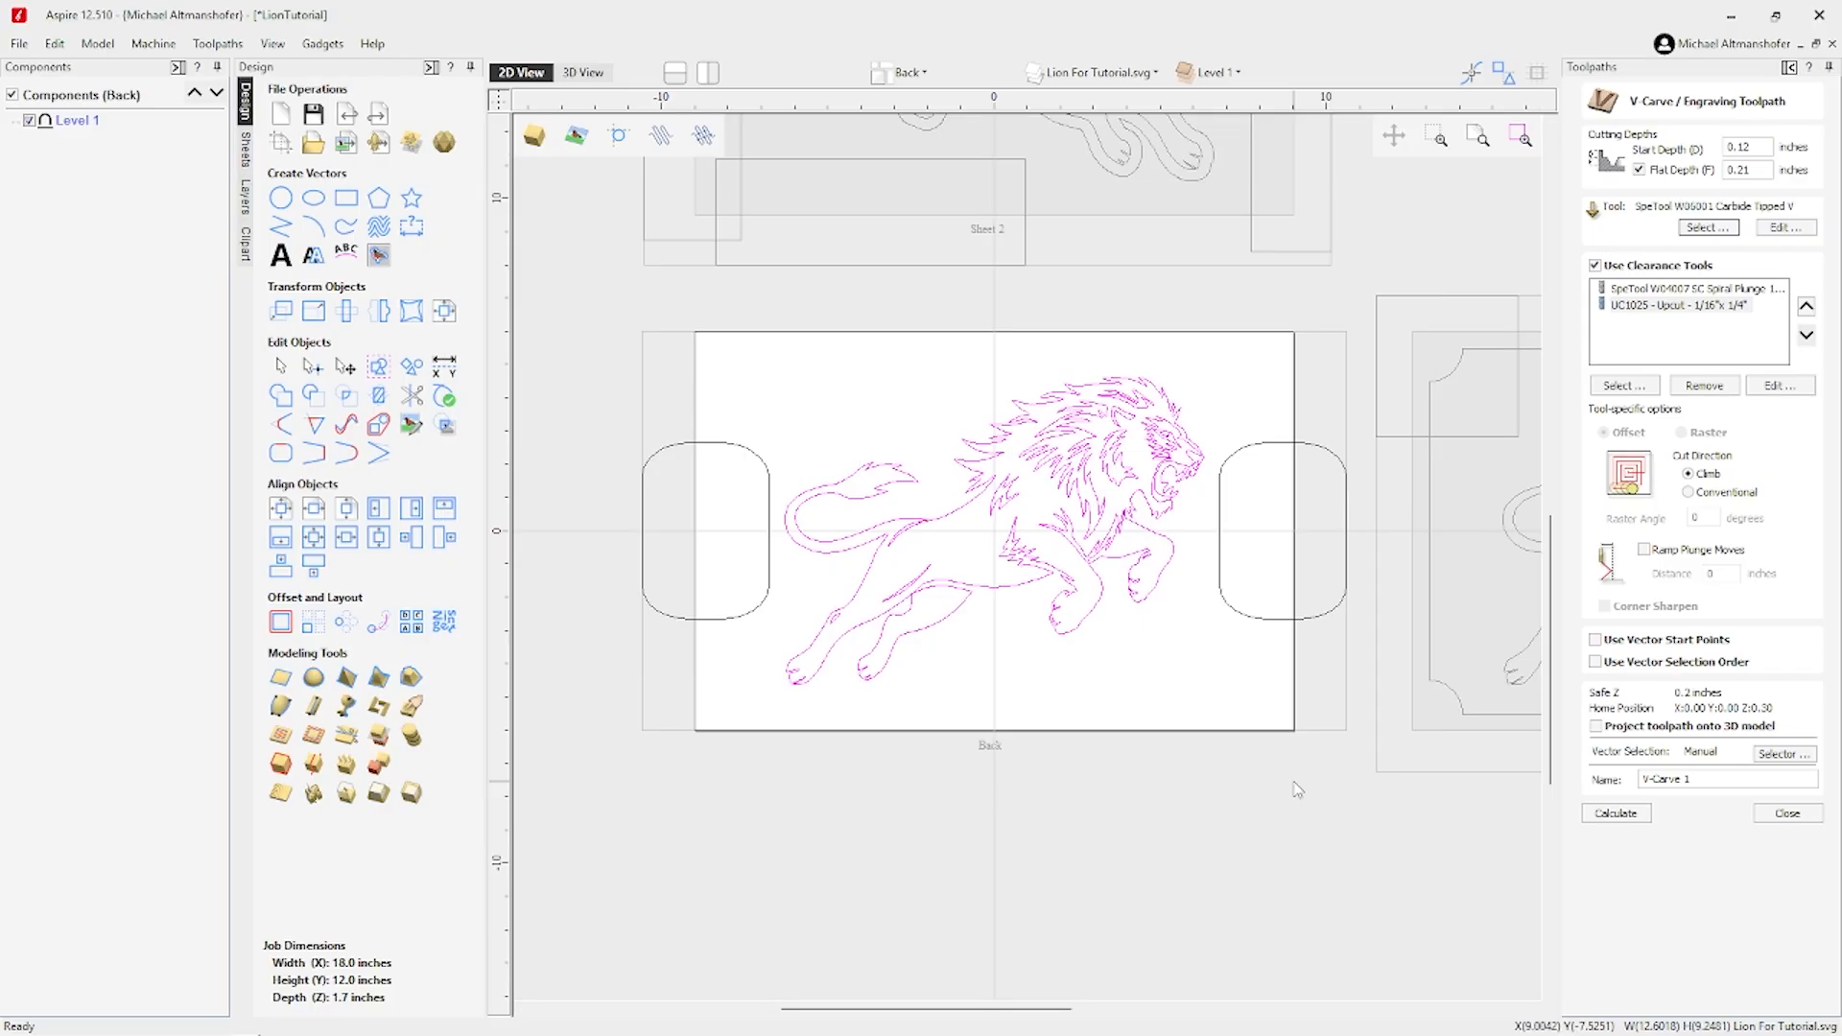
# Set the V-carve start depth to 0.02 inches and the flat depth to 0.06 inches.
pyautogui.doubleClick(1739, 146)
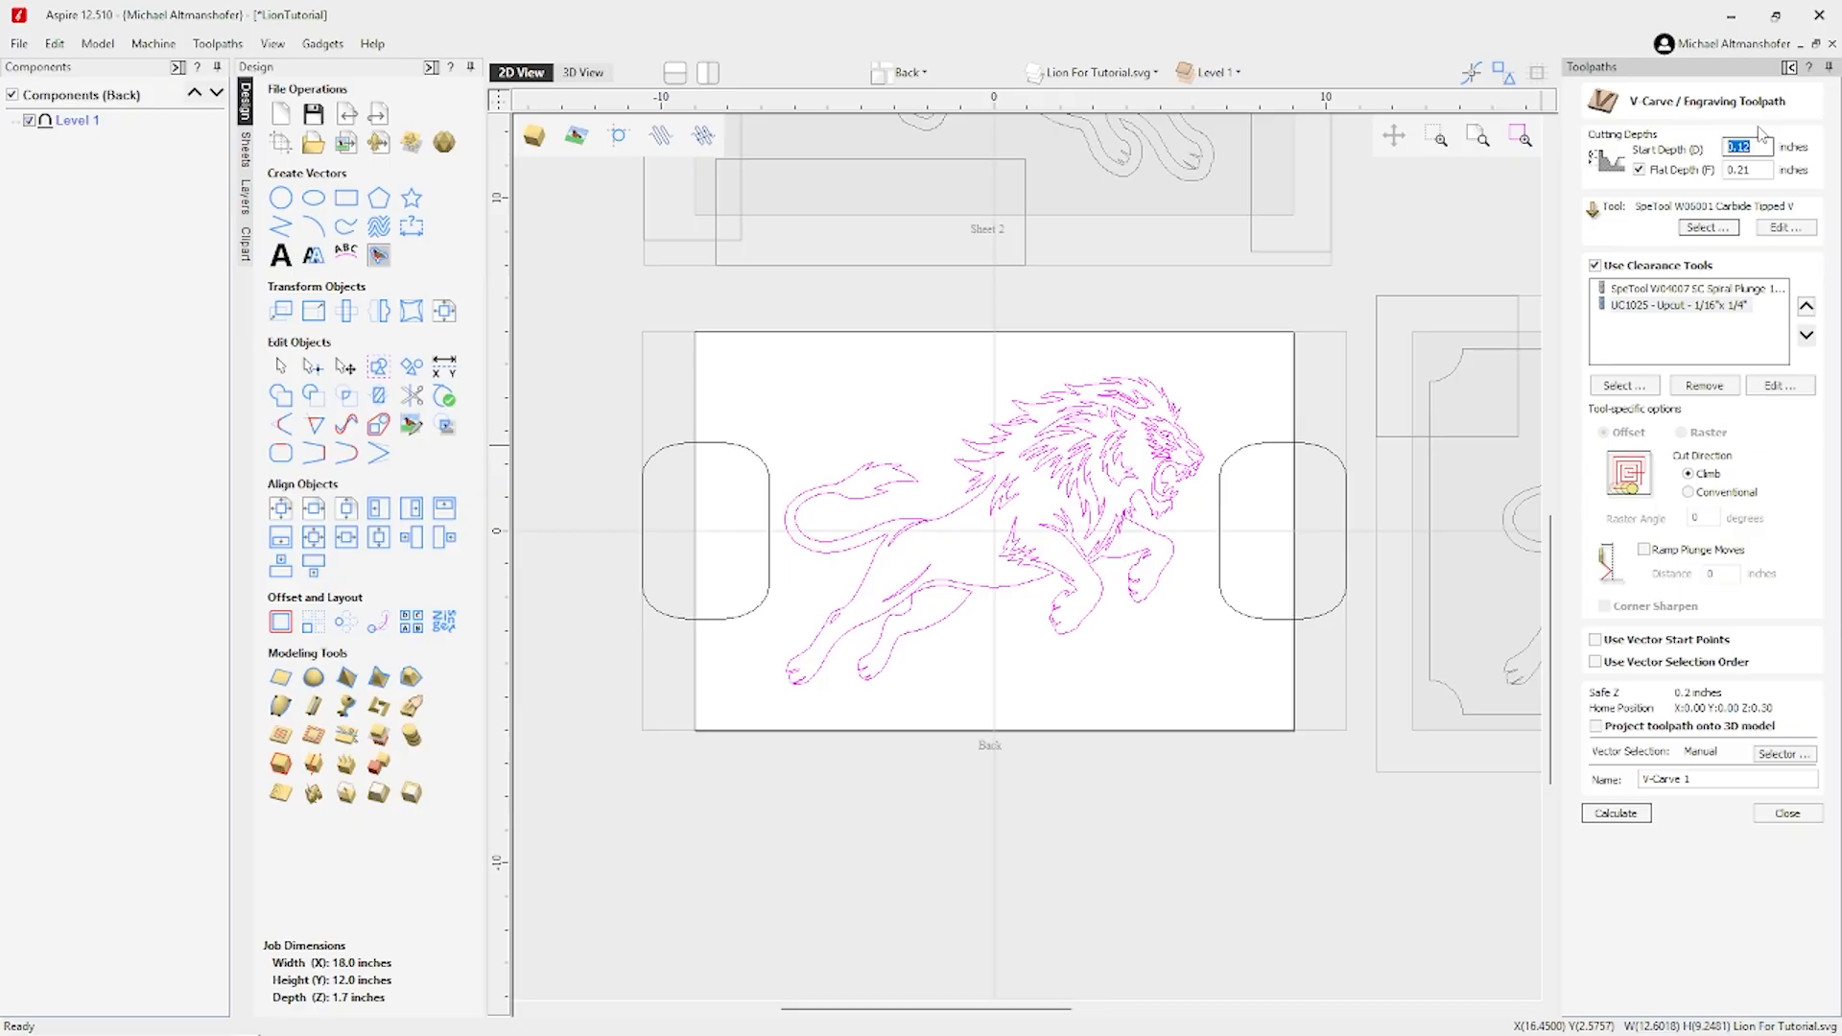
pyautogui.write('.')
pyautogui.click(1744, 170)
pyautogui.write('.')
pyautogui.click(1766, 149)
# Remove both clearance tools from the V-carve toolpath and turn off the use of clearance tools.
pyautogui.click(1649, 293)
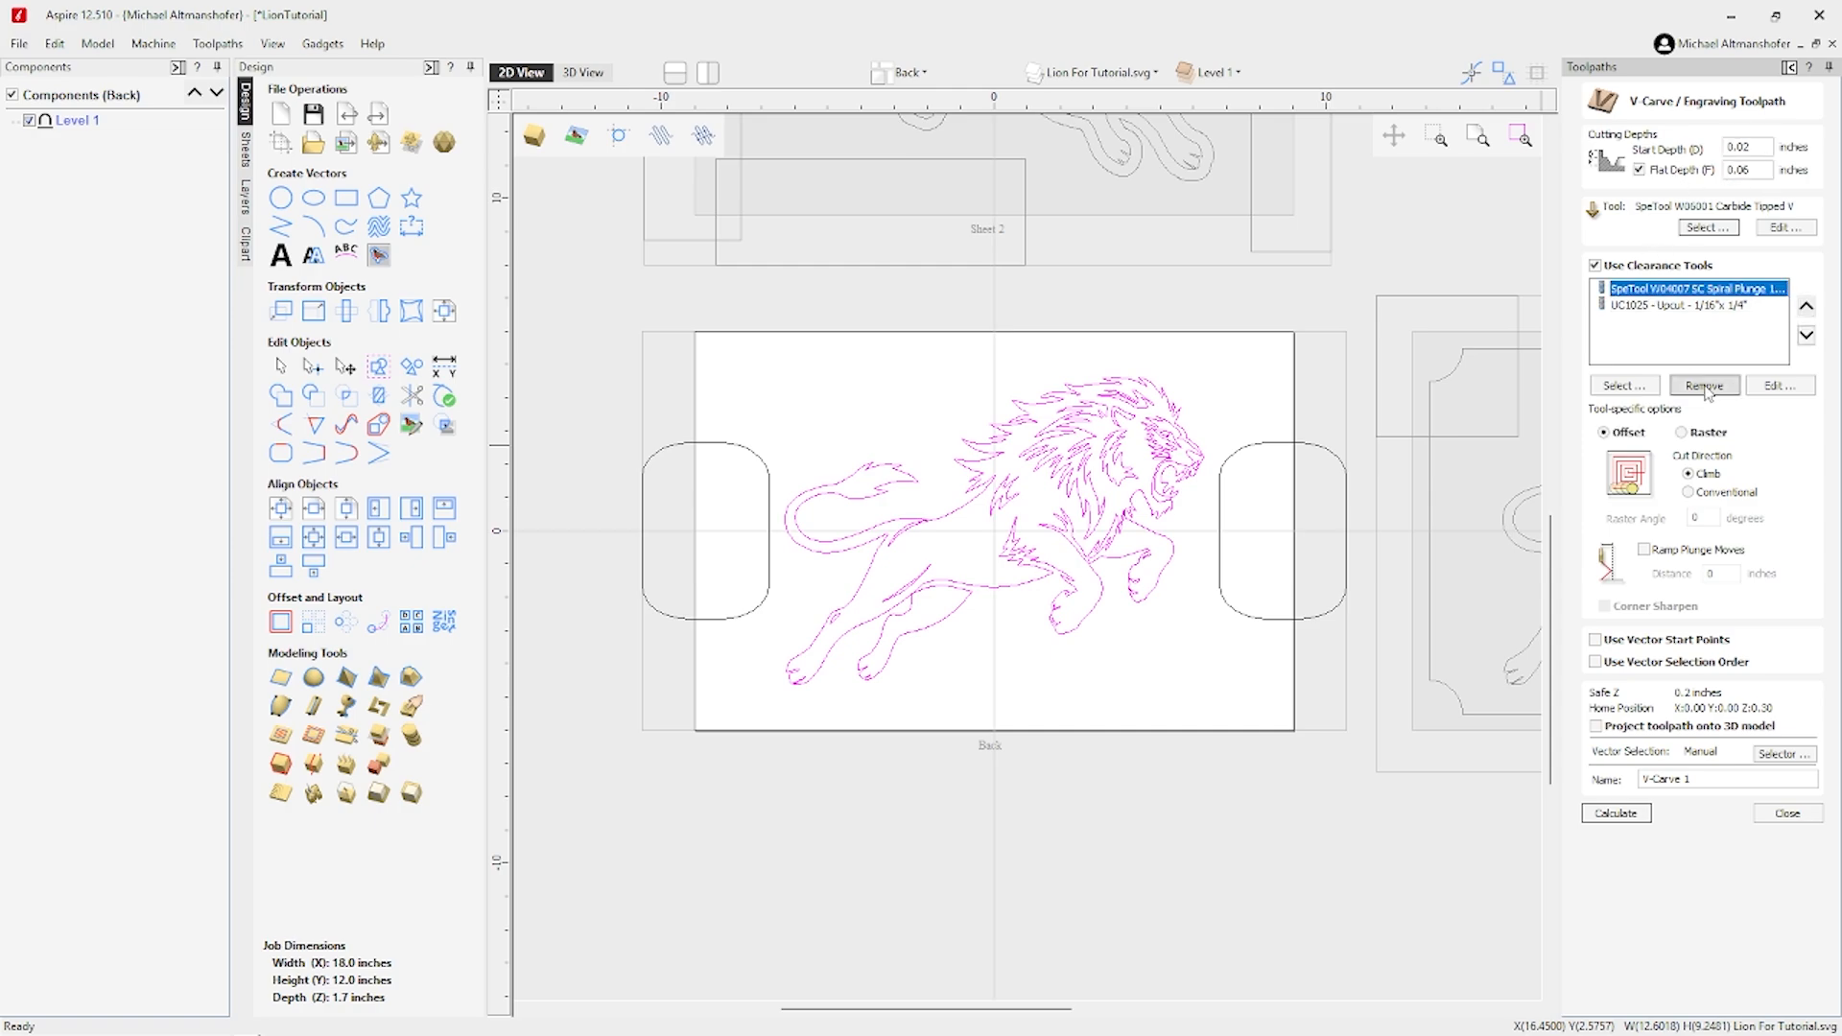
pyautogui.click(1704, 387)
pyautogui.click(1705, 386)
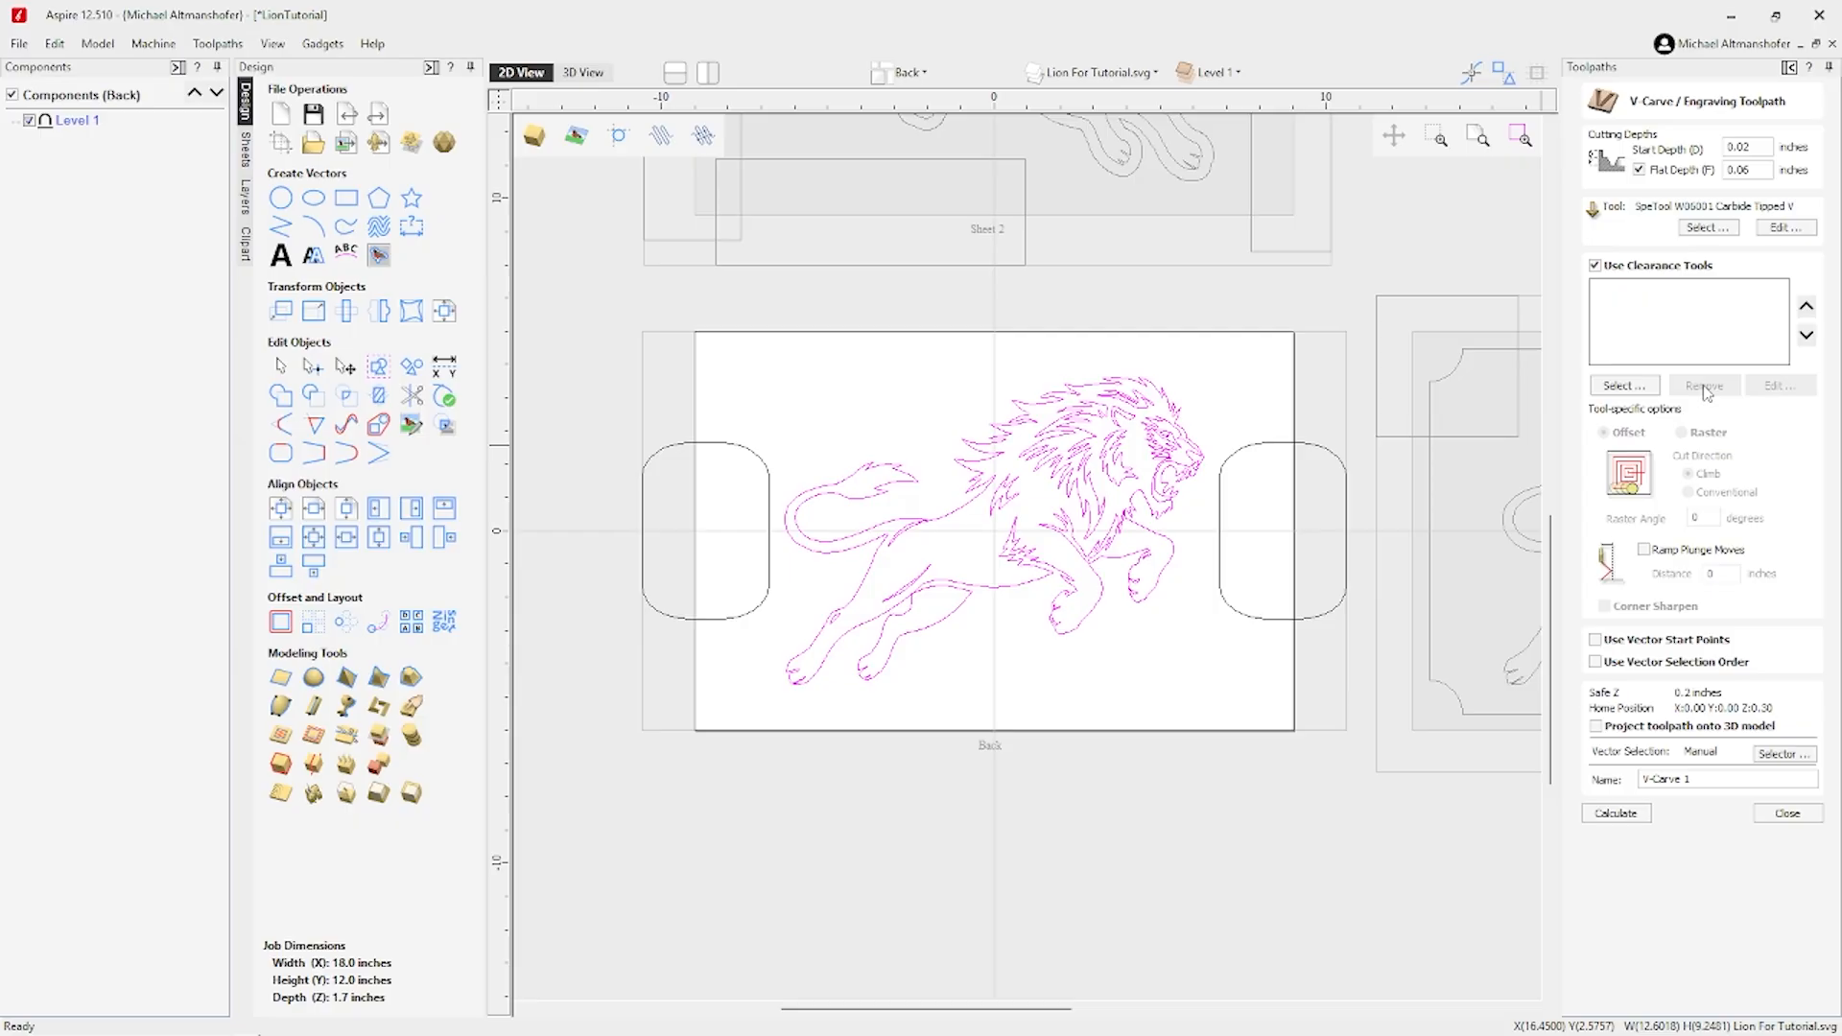
pyautogui.click(1596, 266)
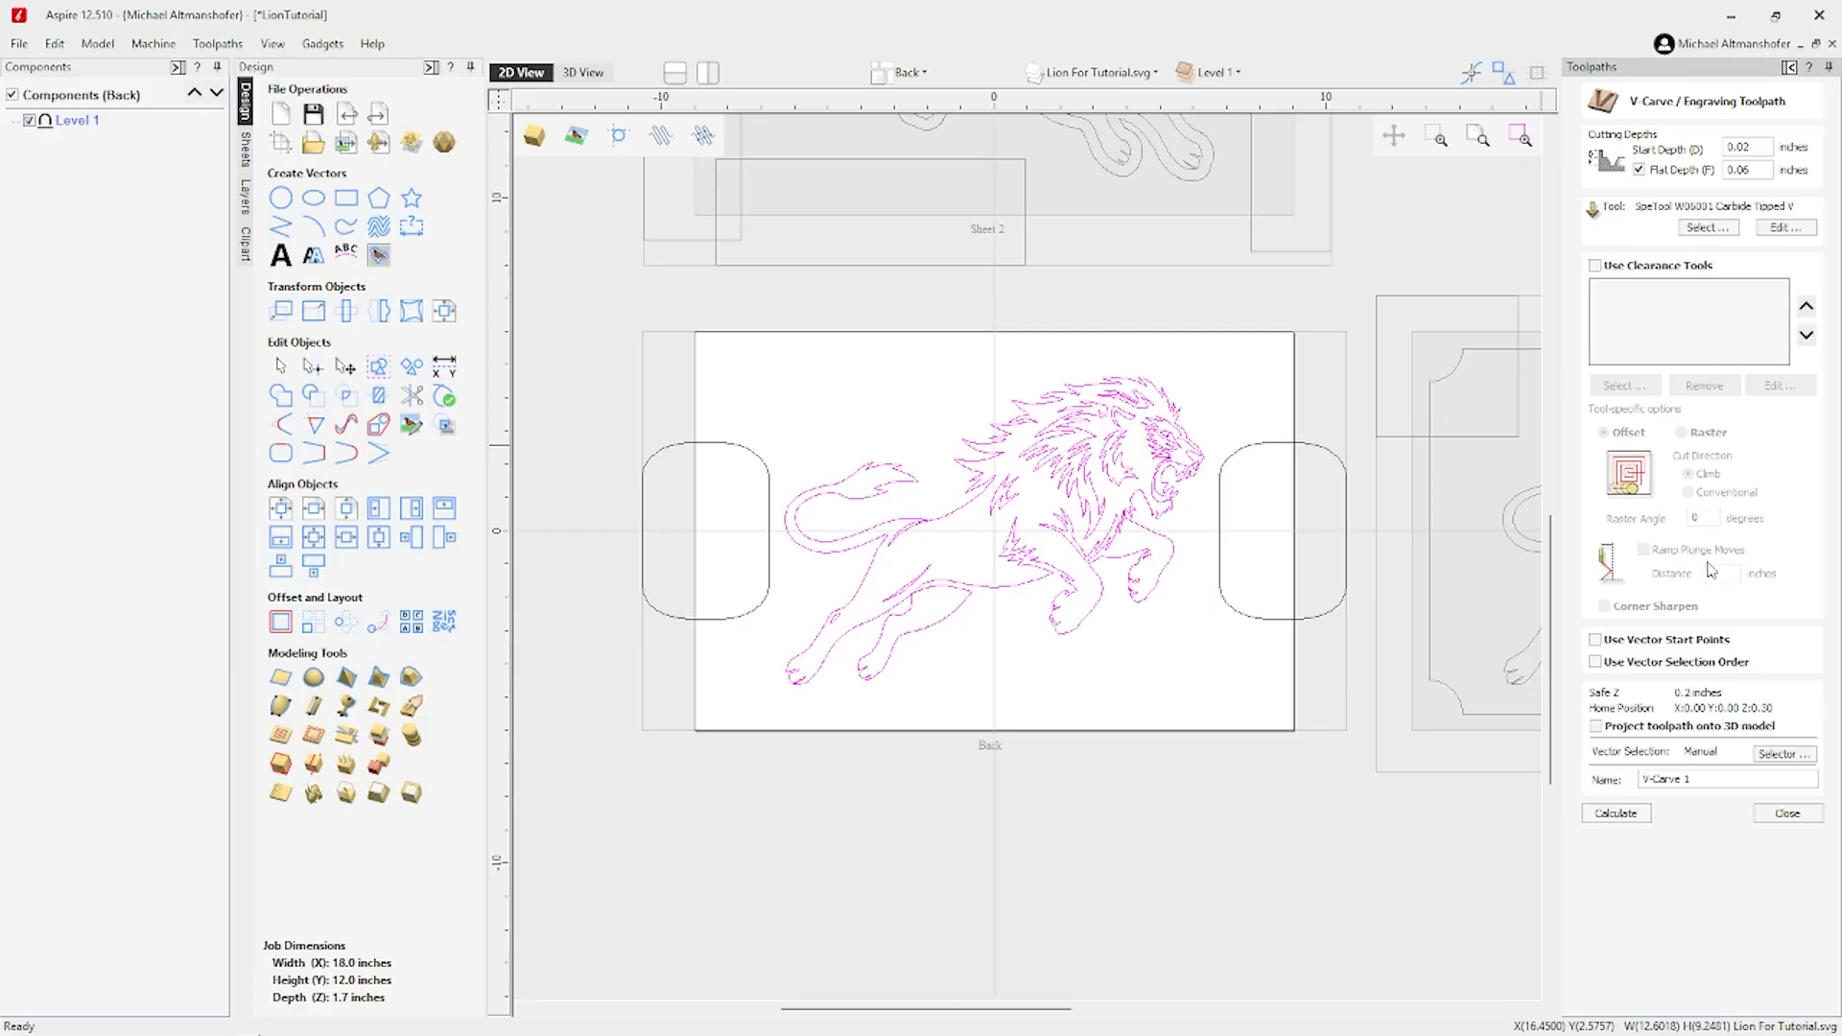
# Name the V-carve toolpath BackCarve, calculate it, and preview all toolpaths of the Back sheet.
pyautogui.moveTo(1696, 779); pyautogui.dragTo(1600, 763)
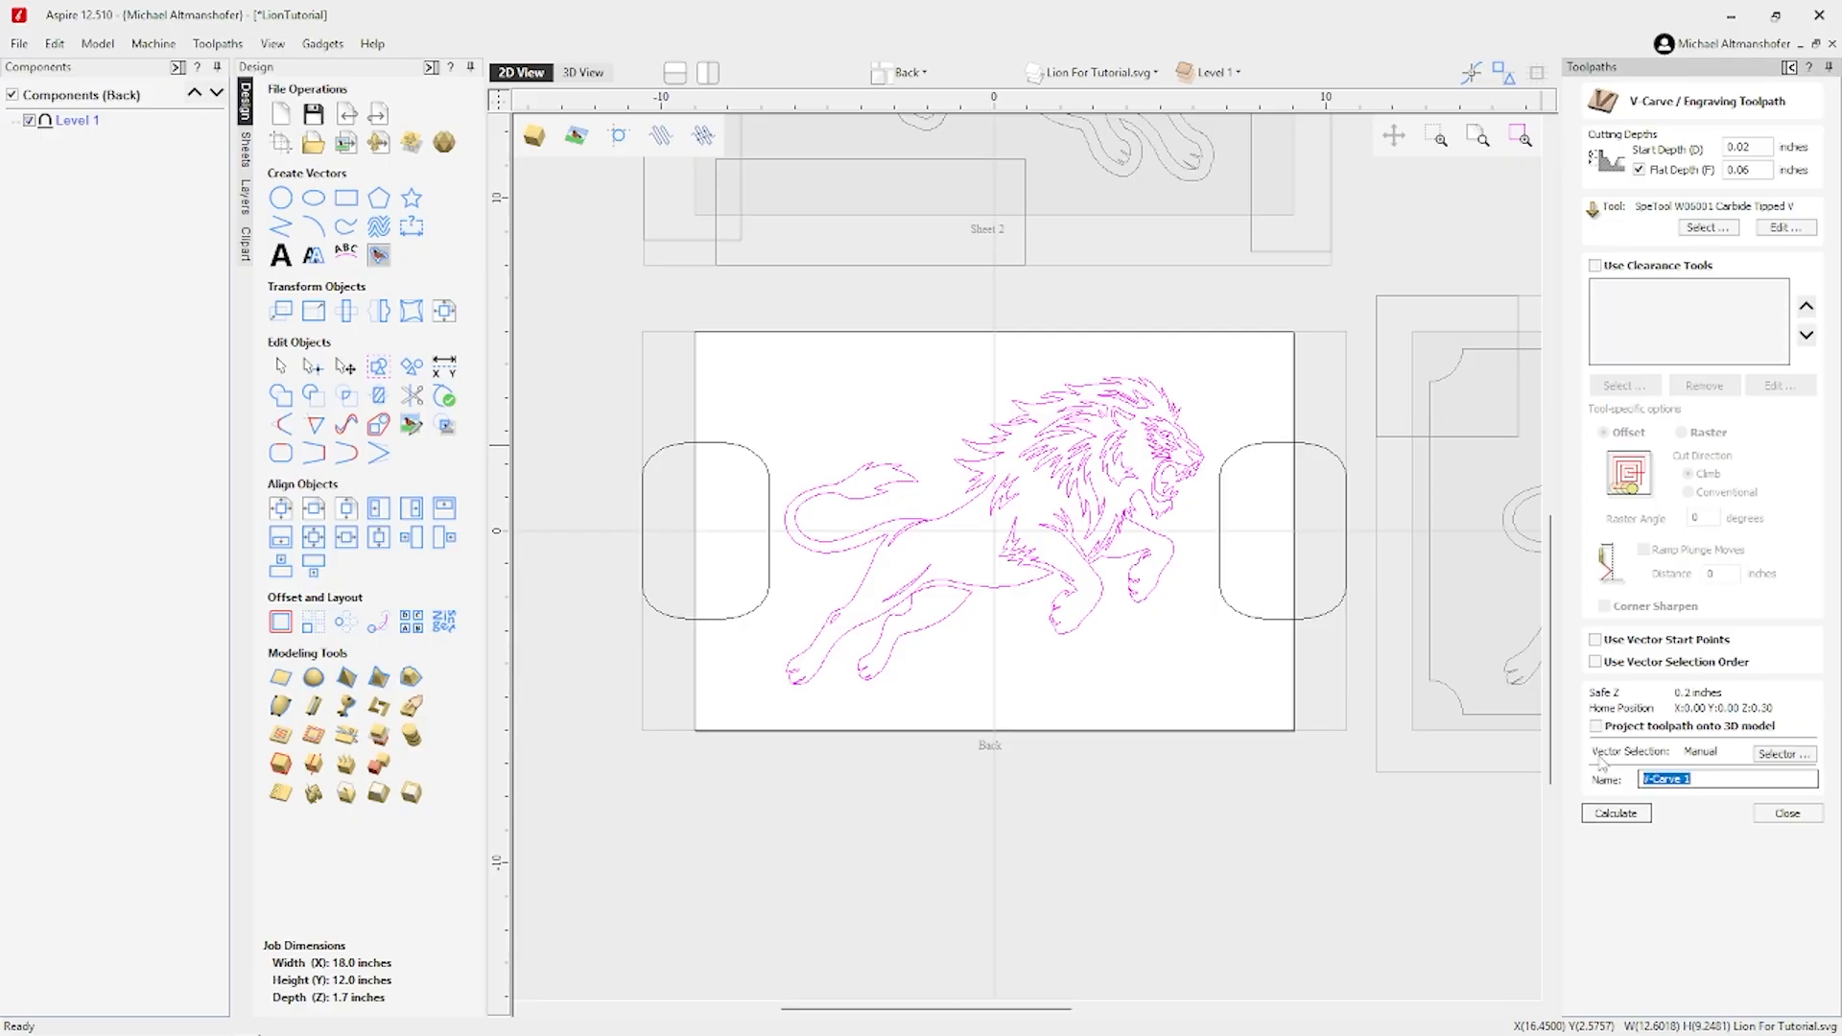
pyautogui.write('Back')
pyautogui.press('Return')
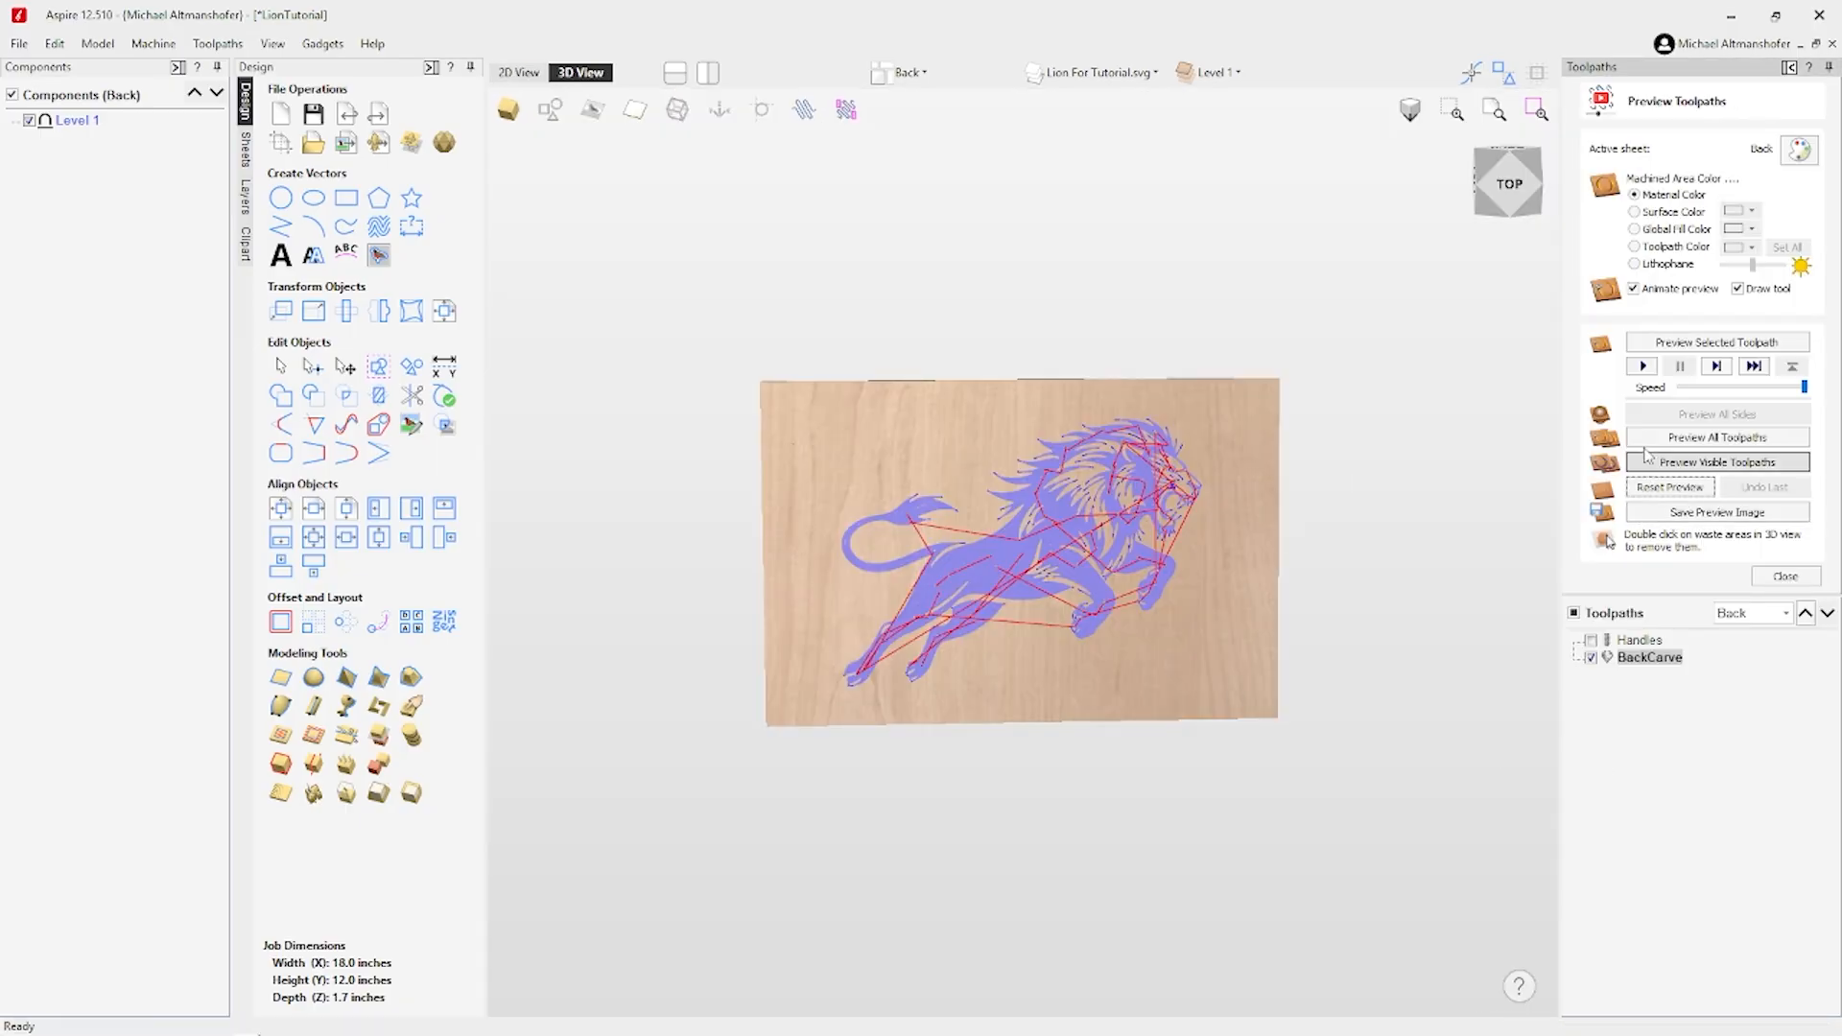
pyautogui.click(1717, 461)
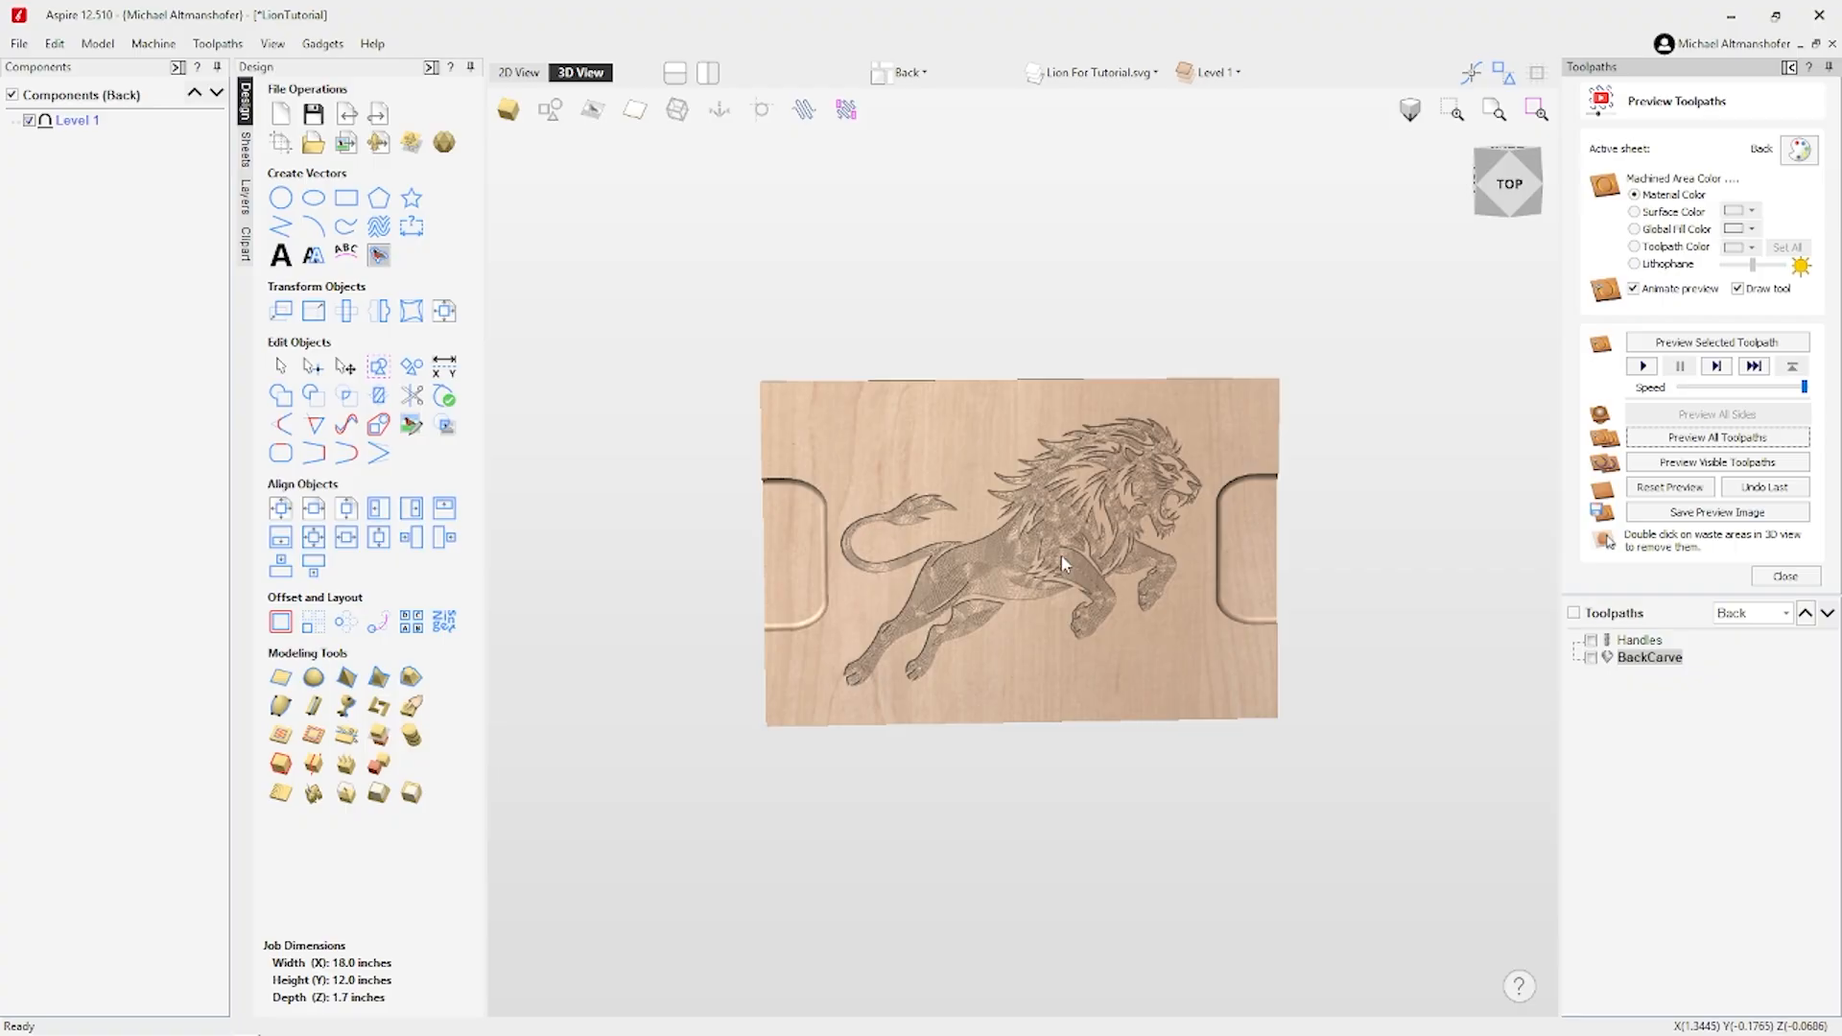
# Examine the previewed V-carved lion up close and from several angles, including the body's surface texture and the handle recesses.
pyautogui.scroll(3, 1061, 554)
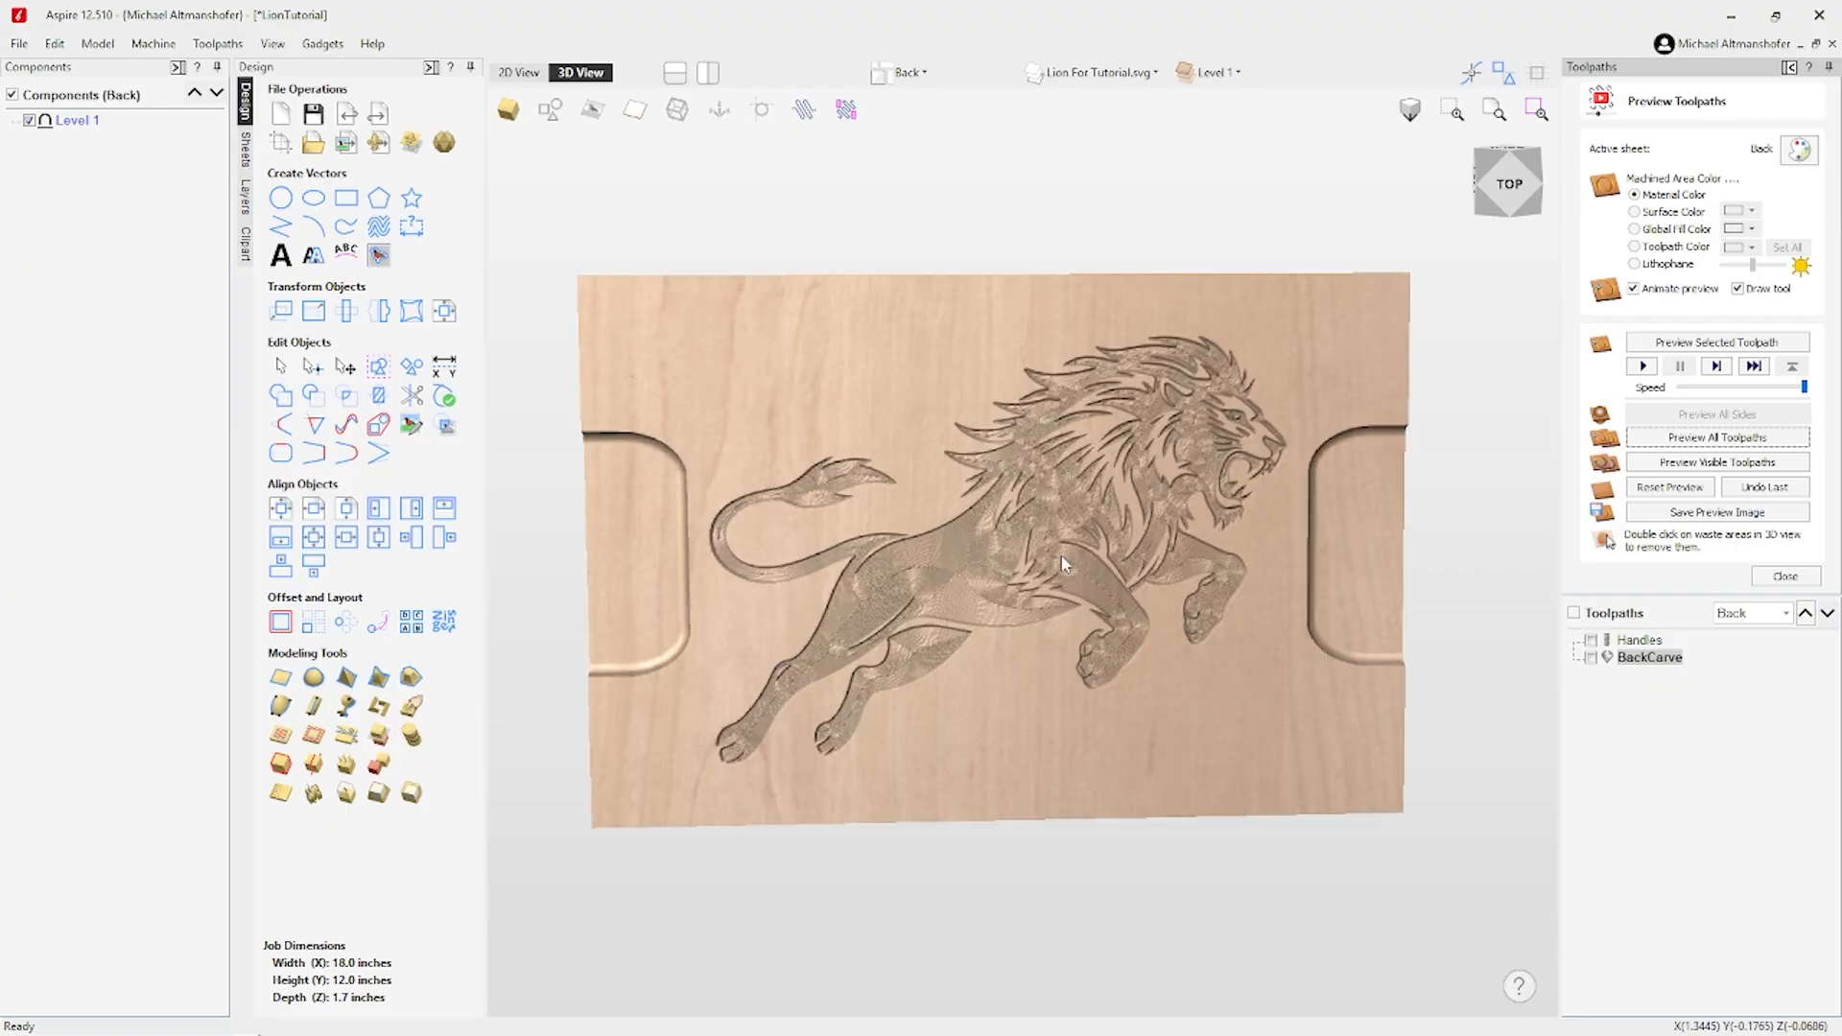
pyautogui.moveTo(1073, 556); pyautogui.dragTo(1032, 525)
pyautogui.scroll(5, 981, 539)
pyautogui.scroll(-4, 1125, 498)
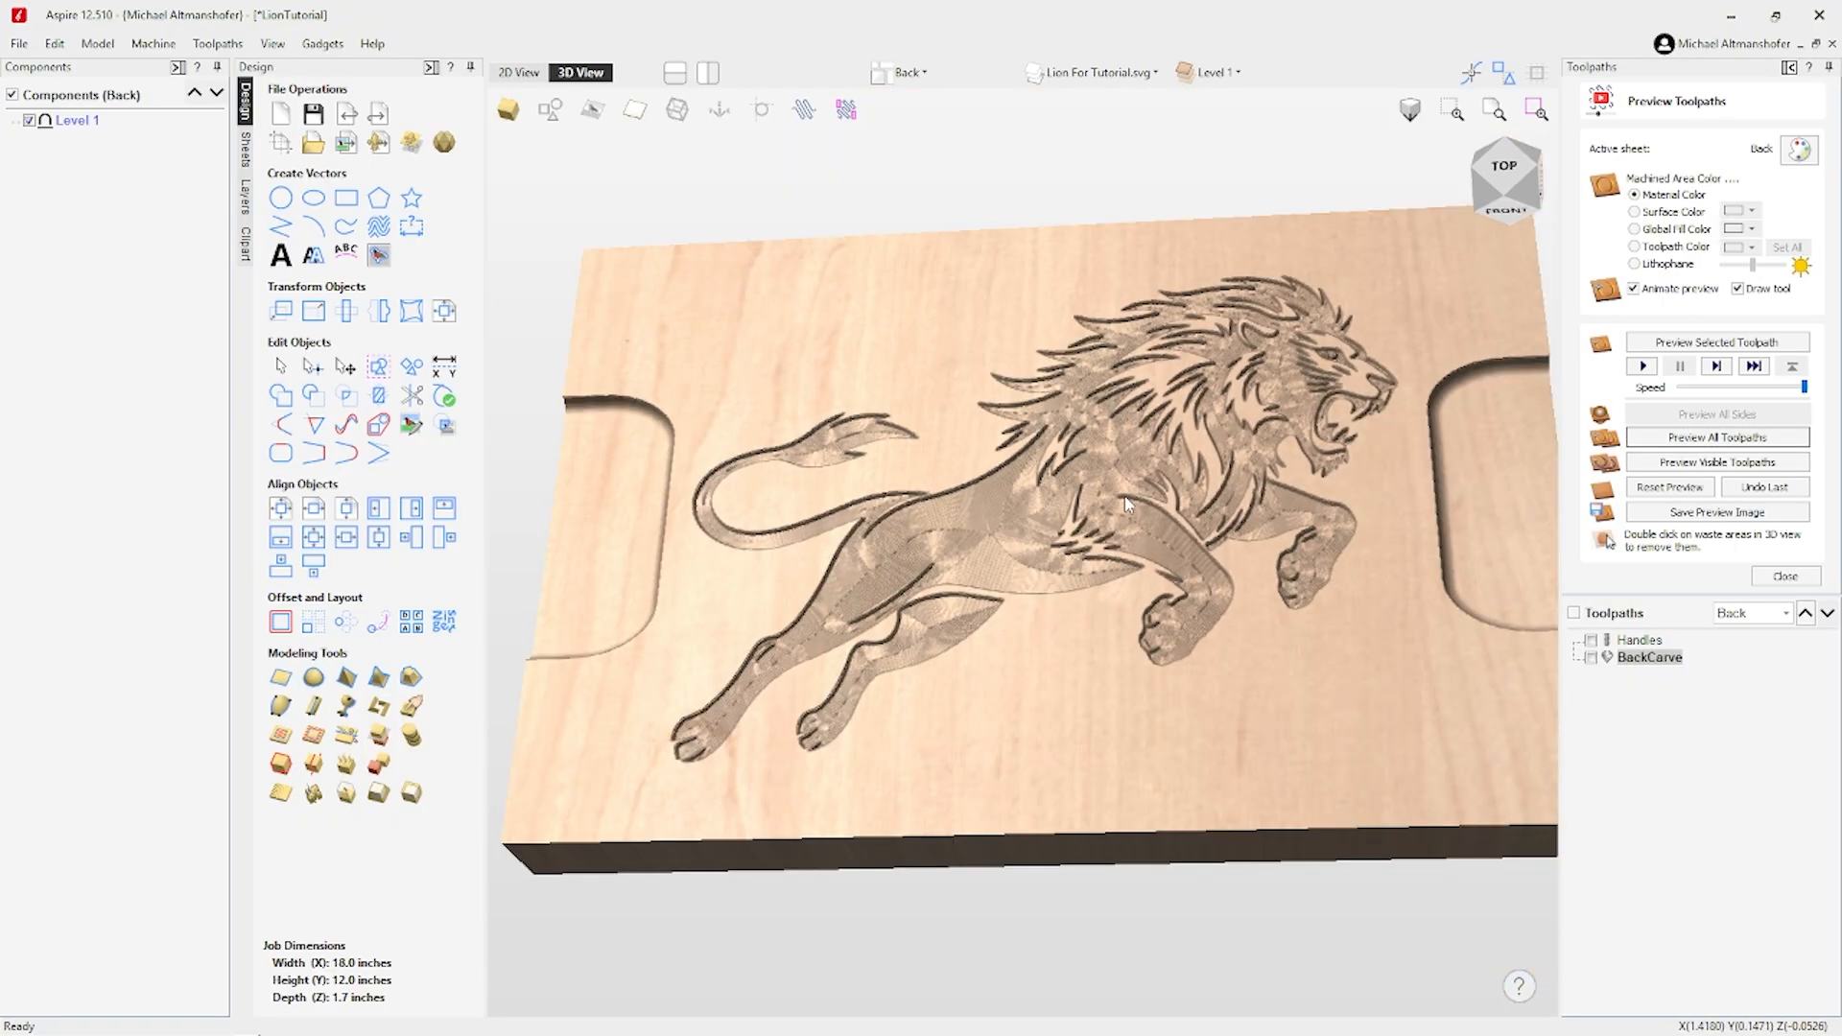
pyautogui.moveTo(1186, 489); pyautogui.dragTo(876, 553)
pyautogui.scroll(8, 876, 553)
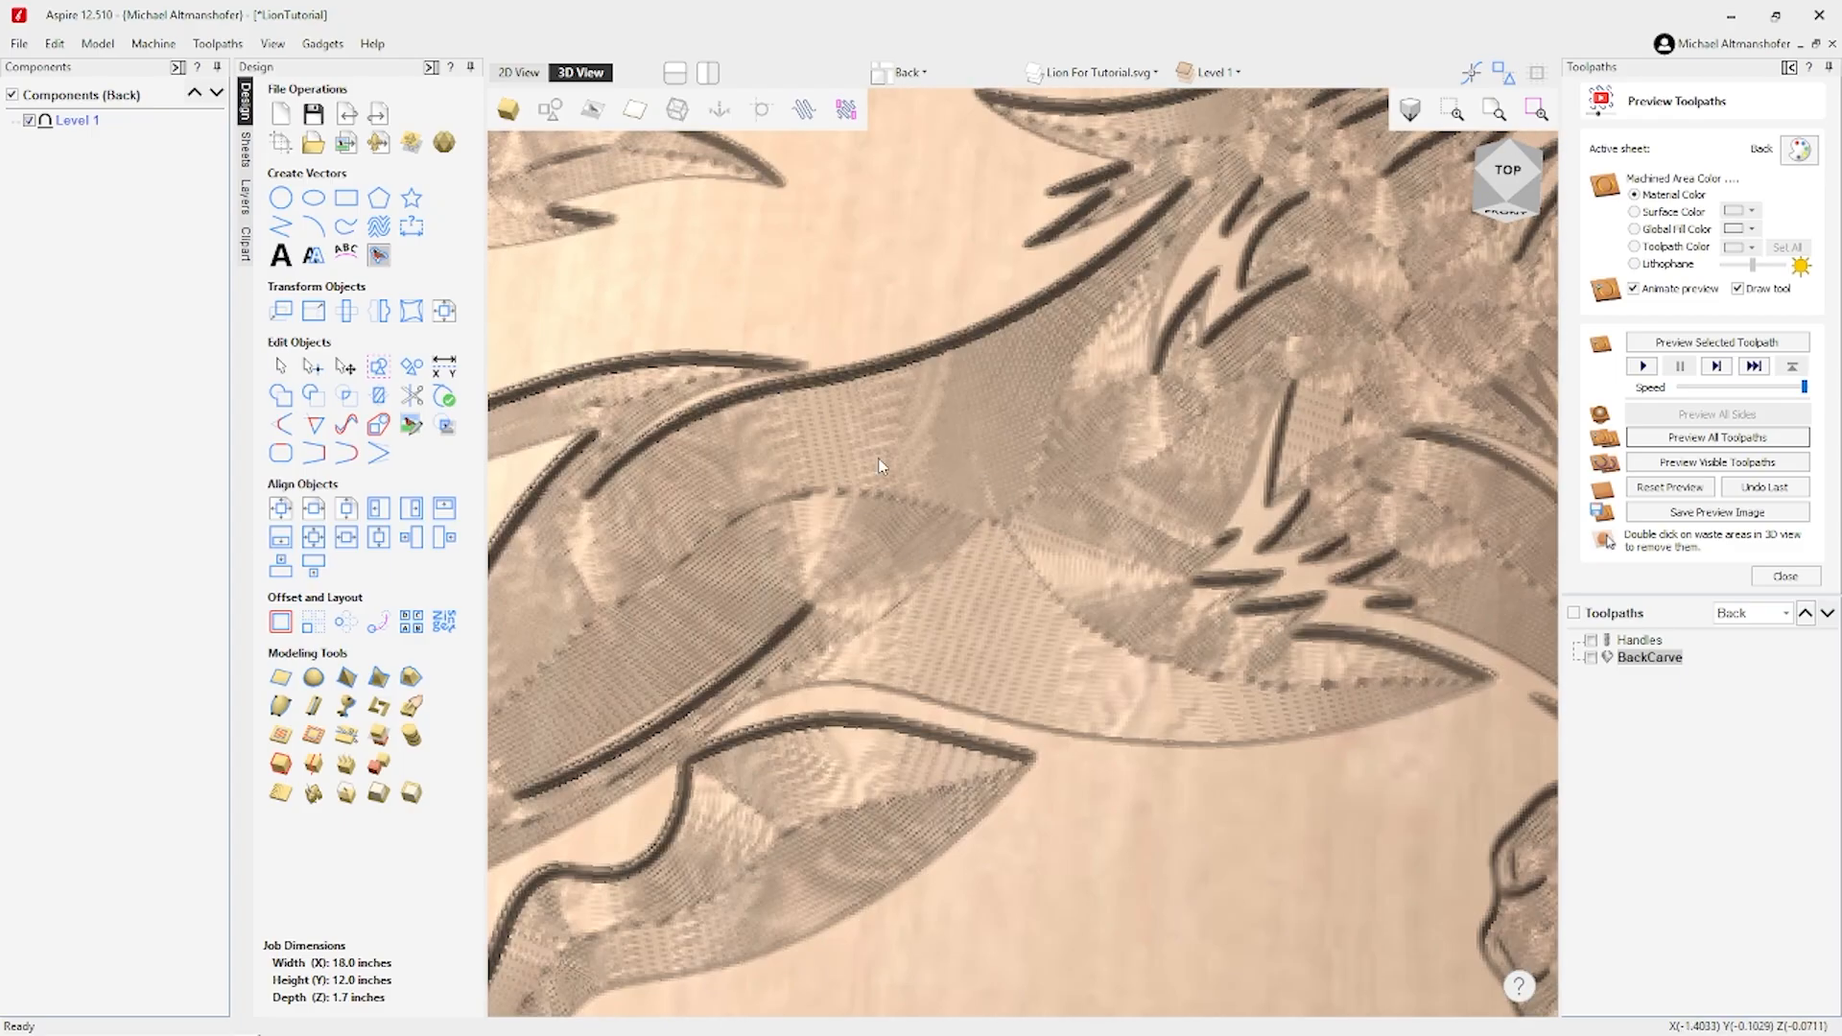
pyautogui.scroll(-8, 880, 466)
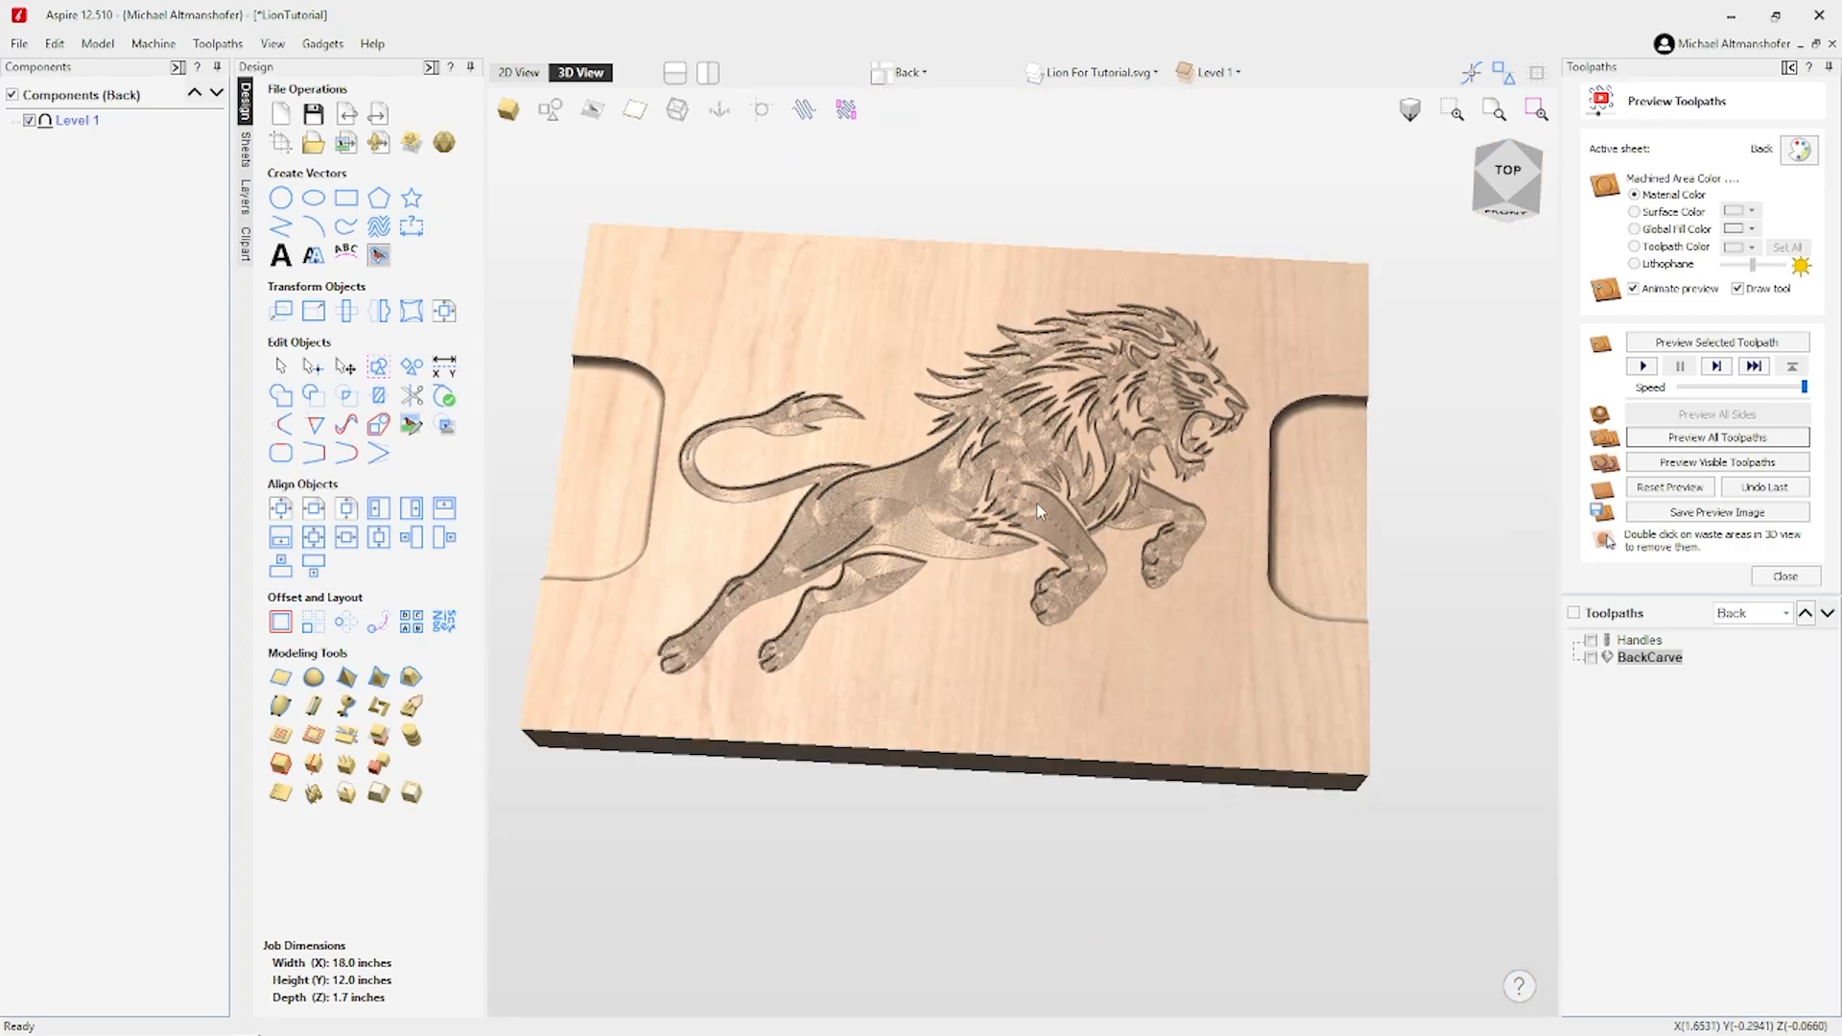
pyautogui.moveTo(1038, 511); pyautogui.dragTo(900, 498)
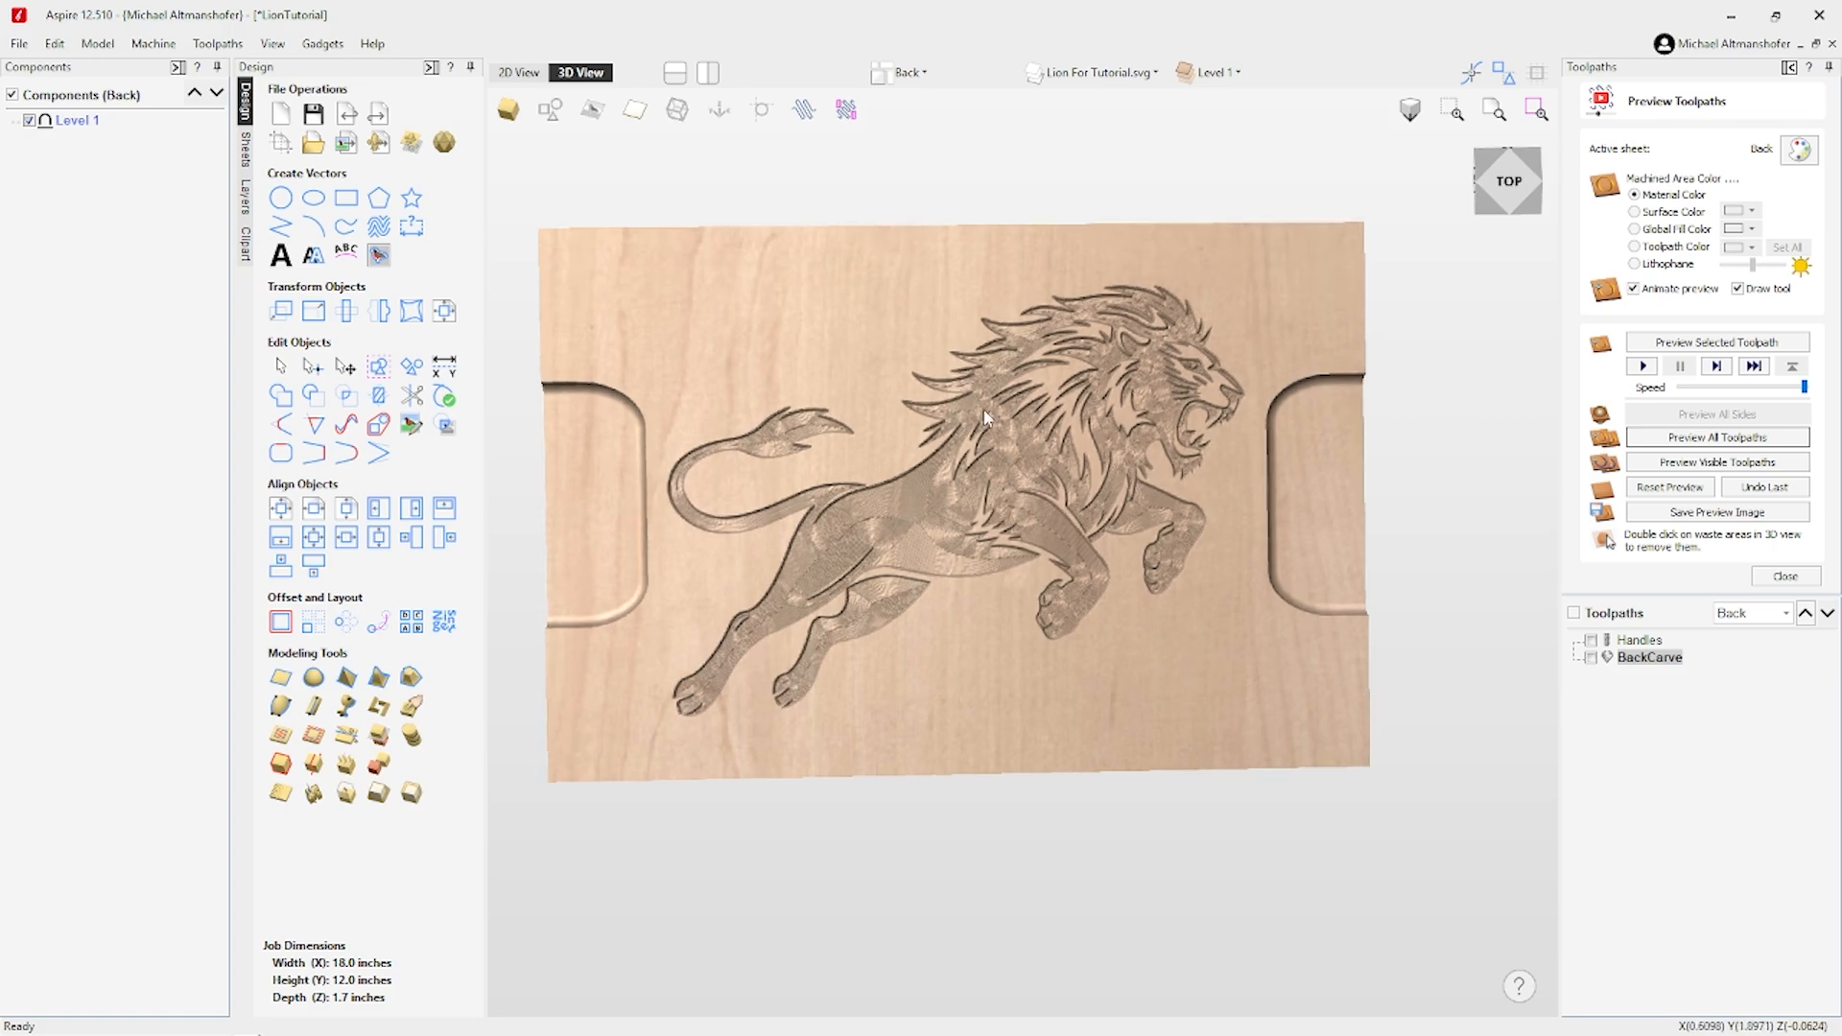
# Close the preview, select the lion in the 2D view, and set up an outward vector offset with sharp corners.
pyautogui.click(1763, 578)
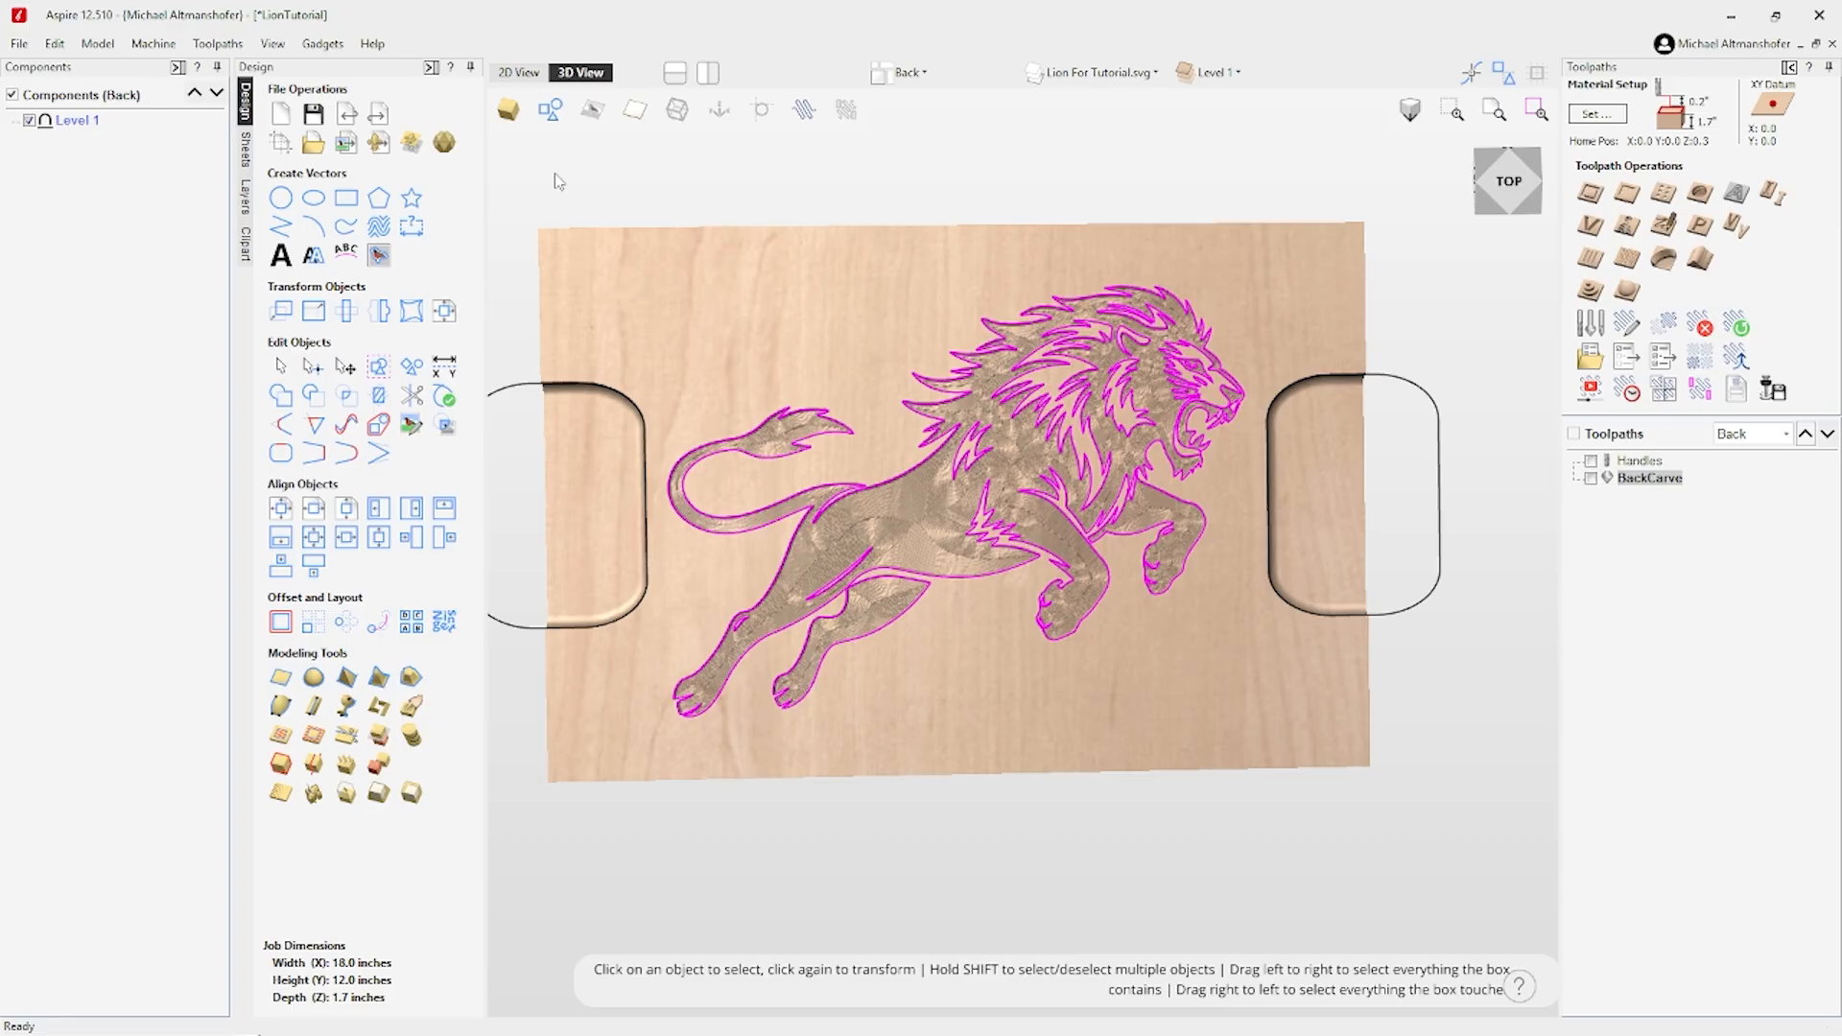
pyautogui.click(518, 72)
pyautogui.scroll(1, 1065, 460)
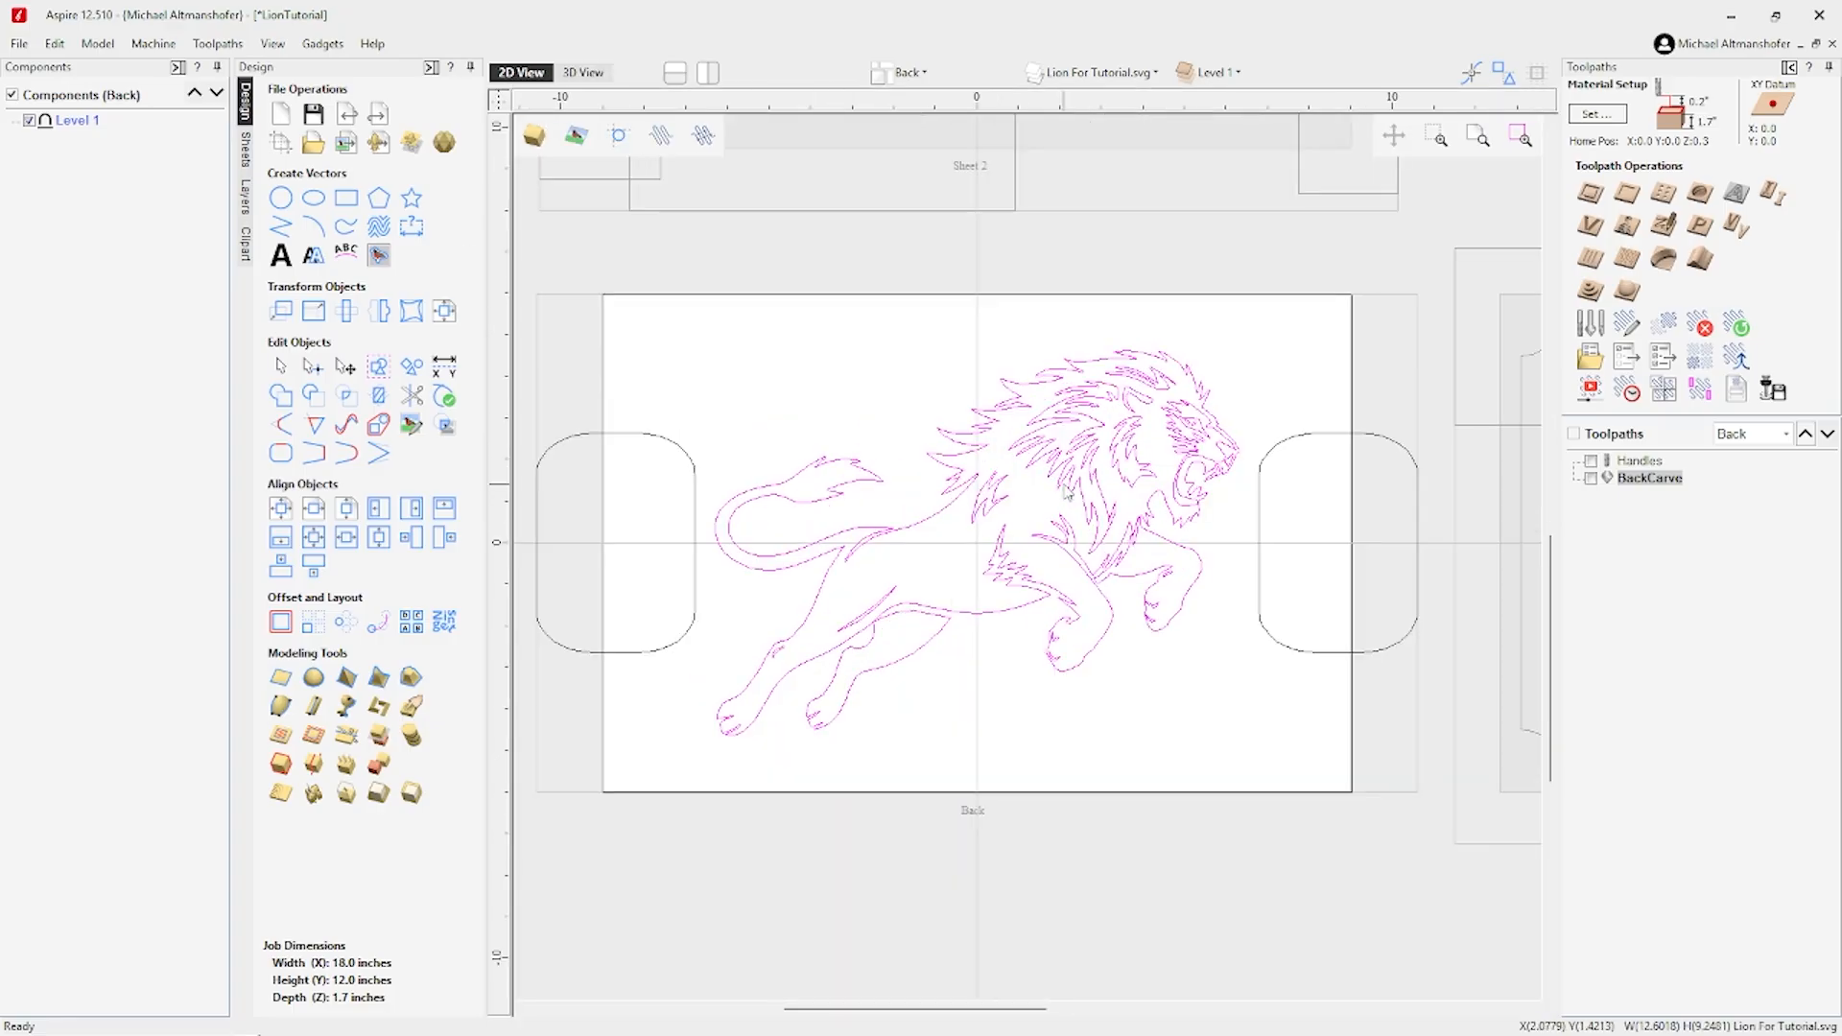
pyautogui.click(1065, 459)
pyautogui.click(281, 623)
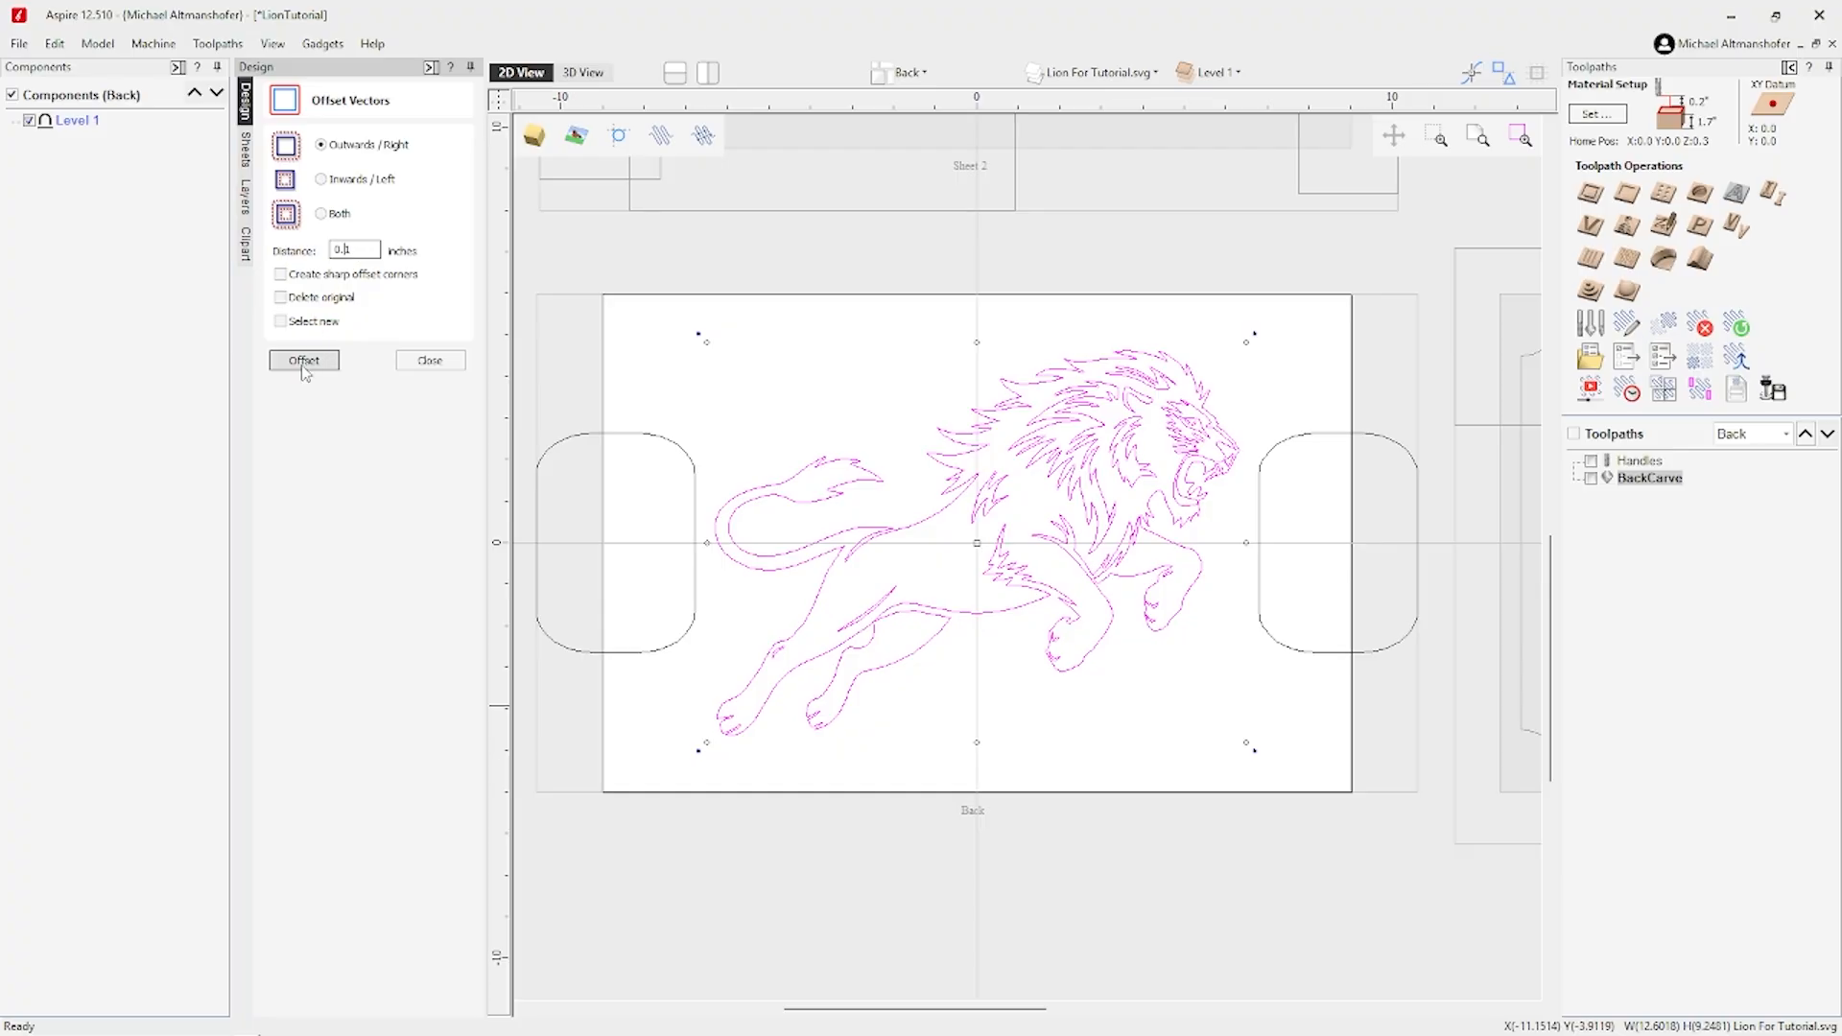
pyautogui.click(281, 274)
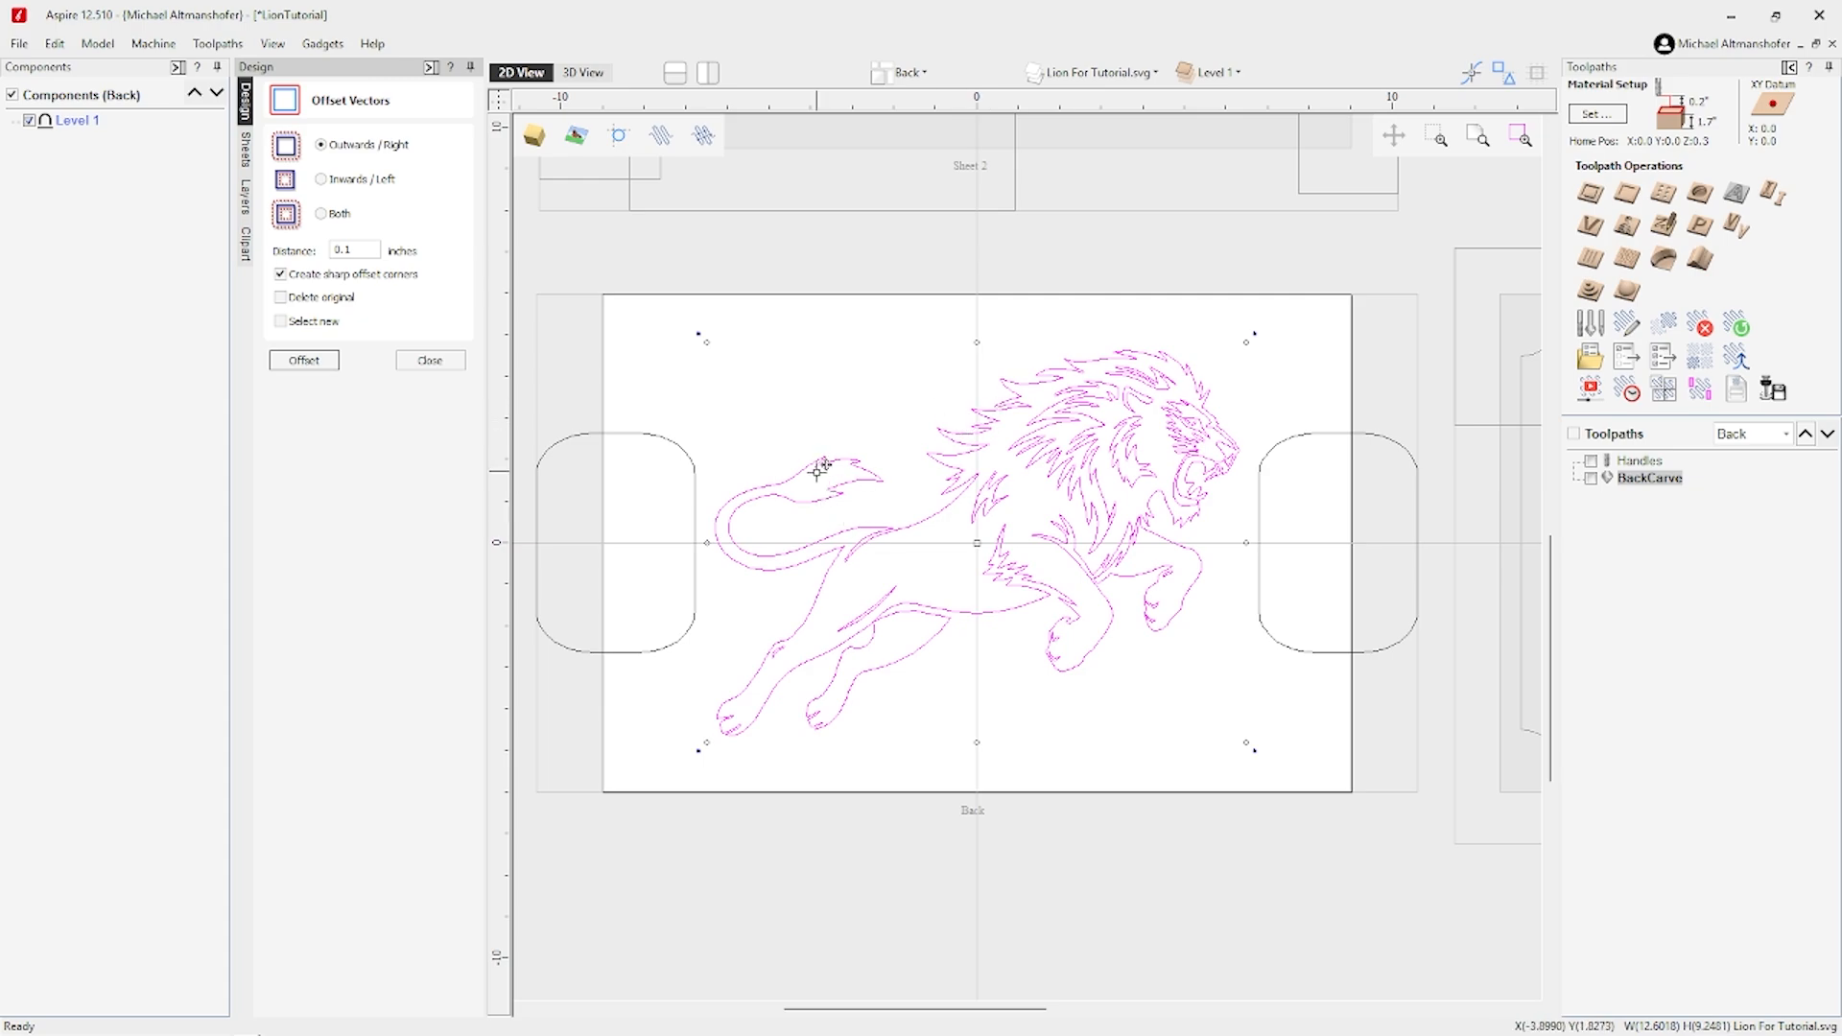
# Try offsetting the lion vectors outwards by 0.1 inches and check the gaps in the mane.
pyautogui.click(305, 361)
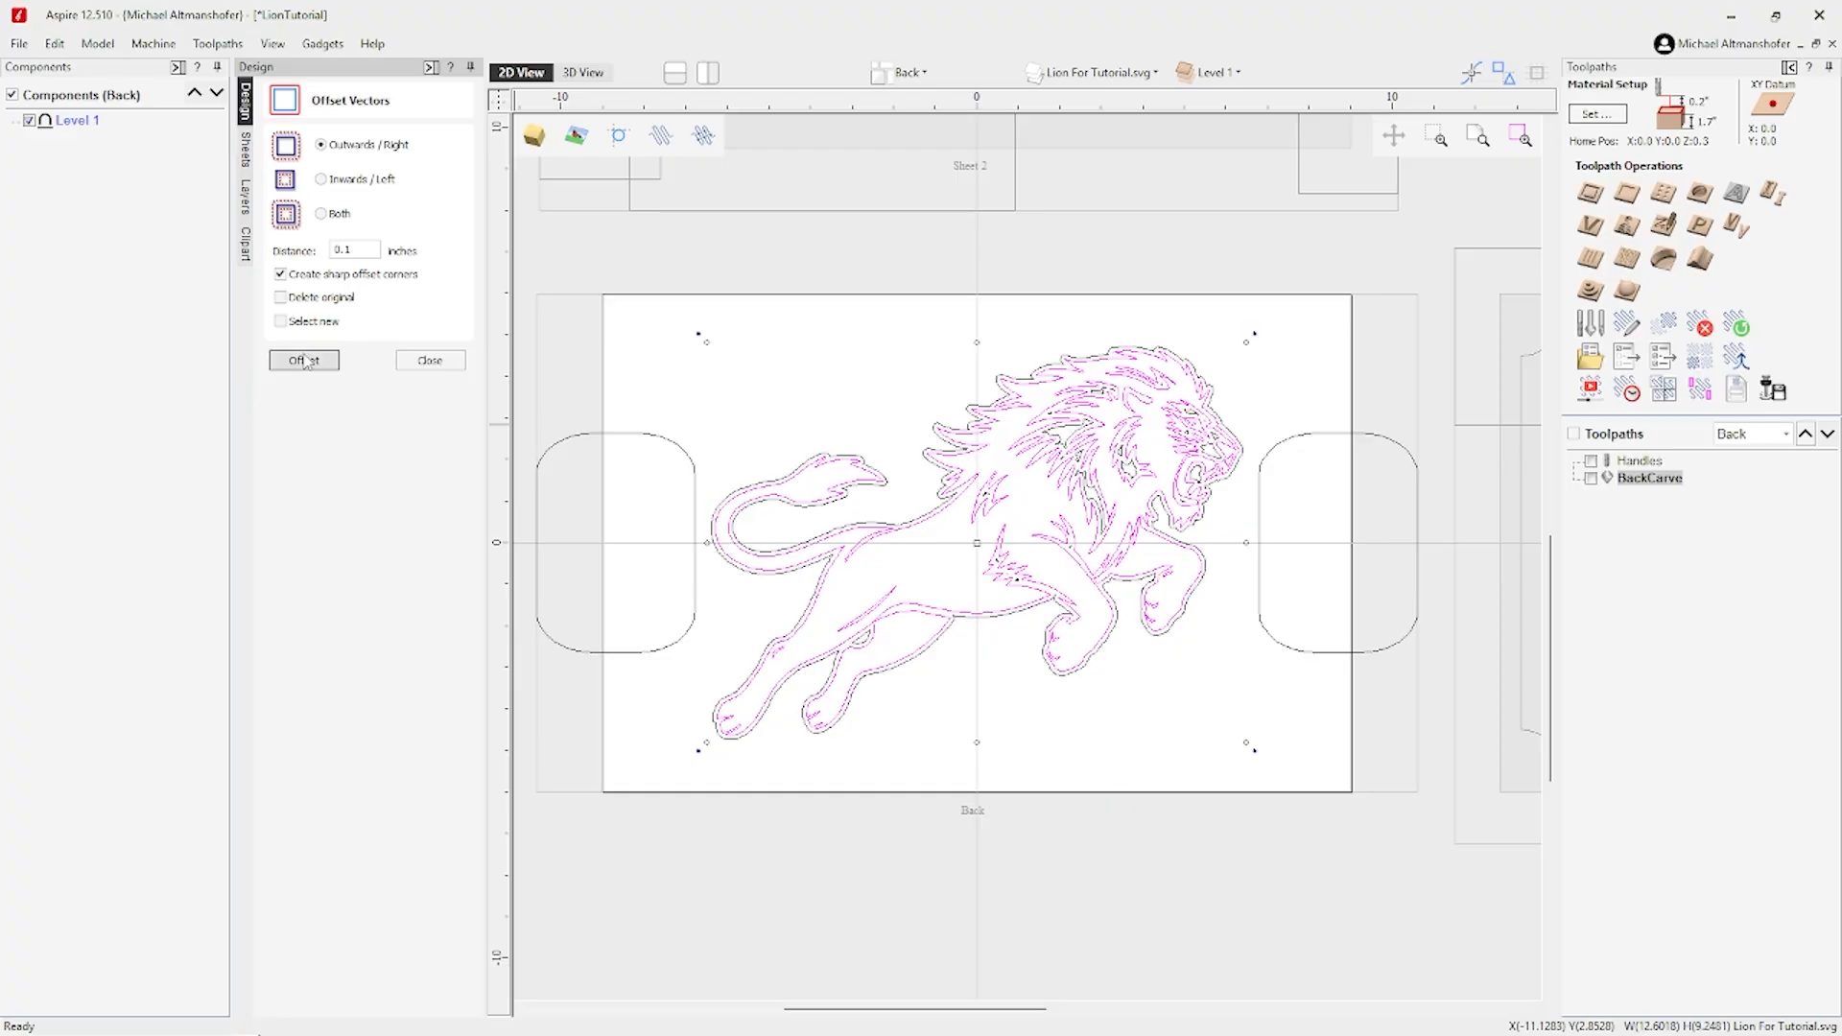
pyautogui.scroll(5, 1161, 441)
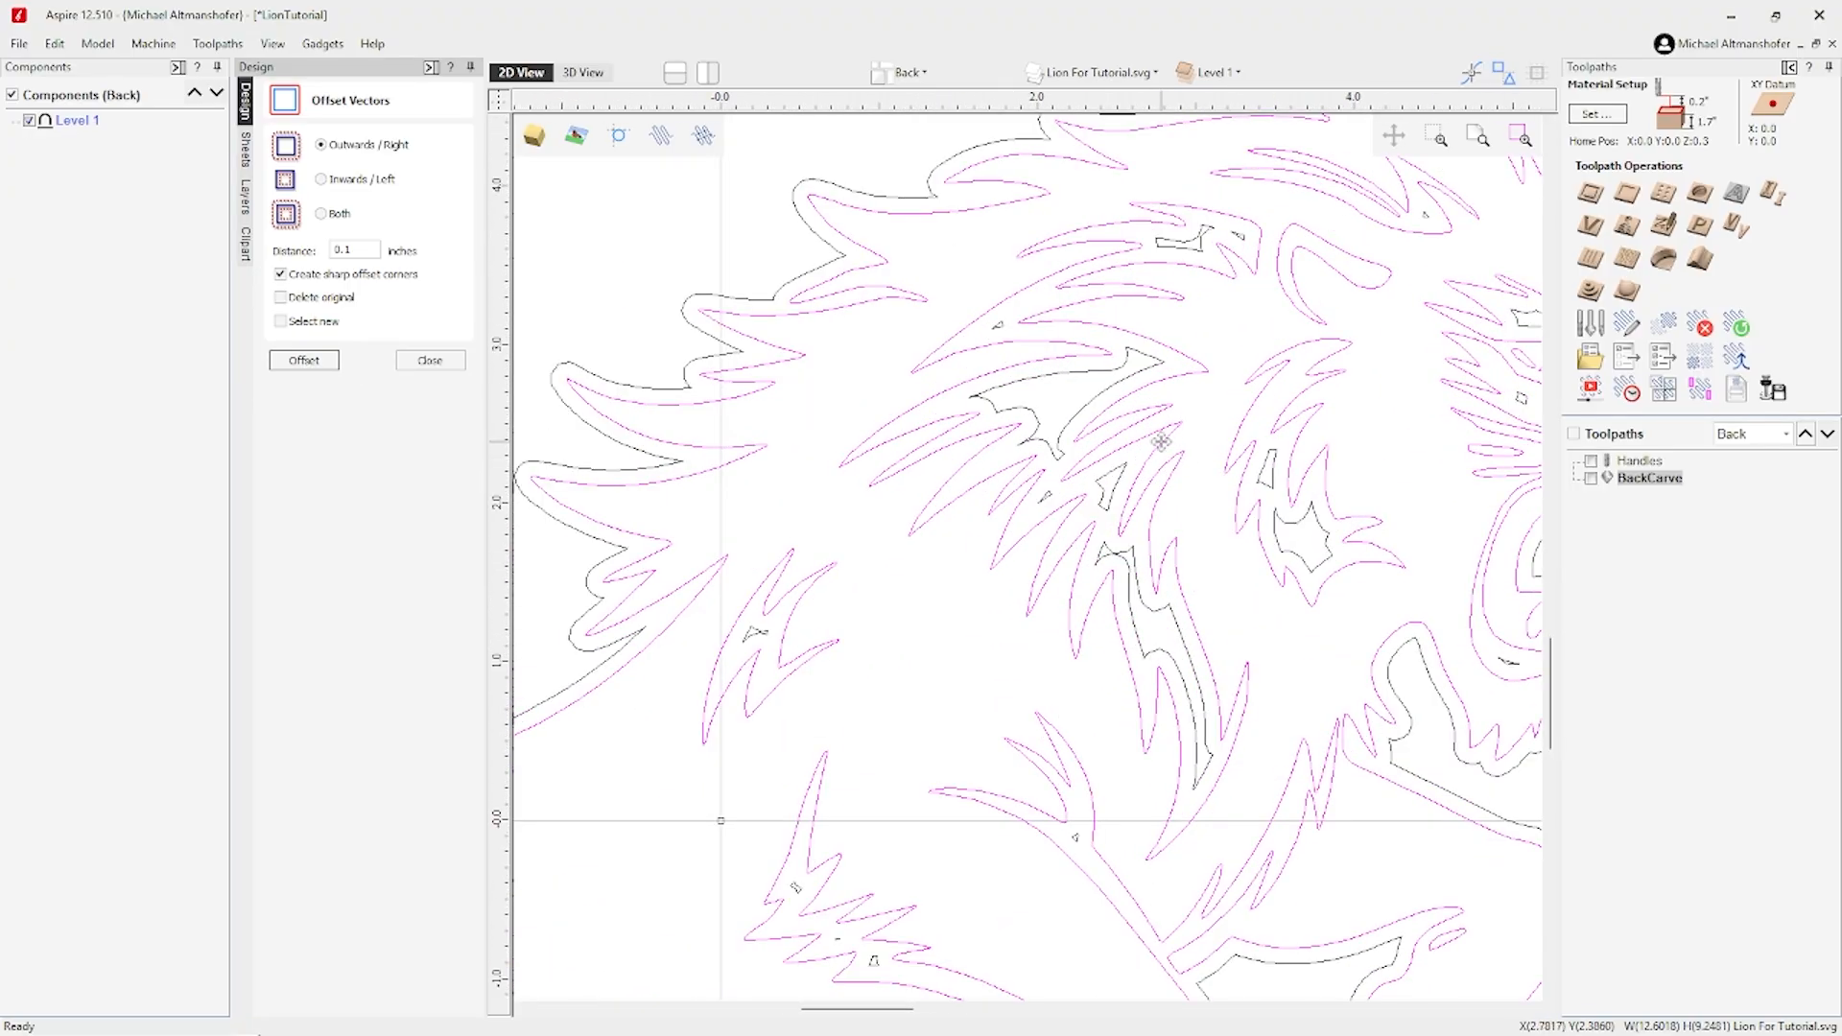
pyautogui.scroll(-2, 1055, 389)
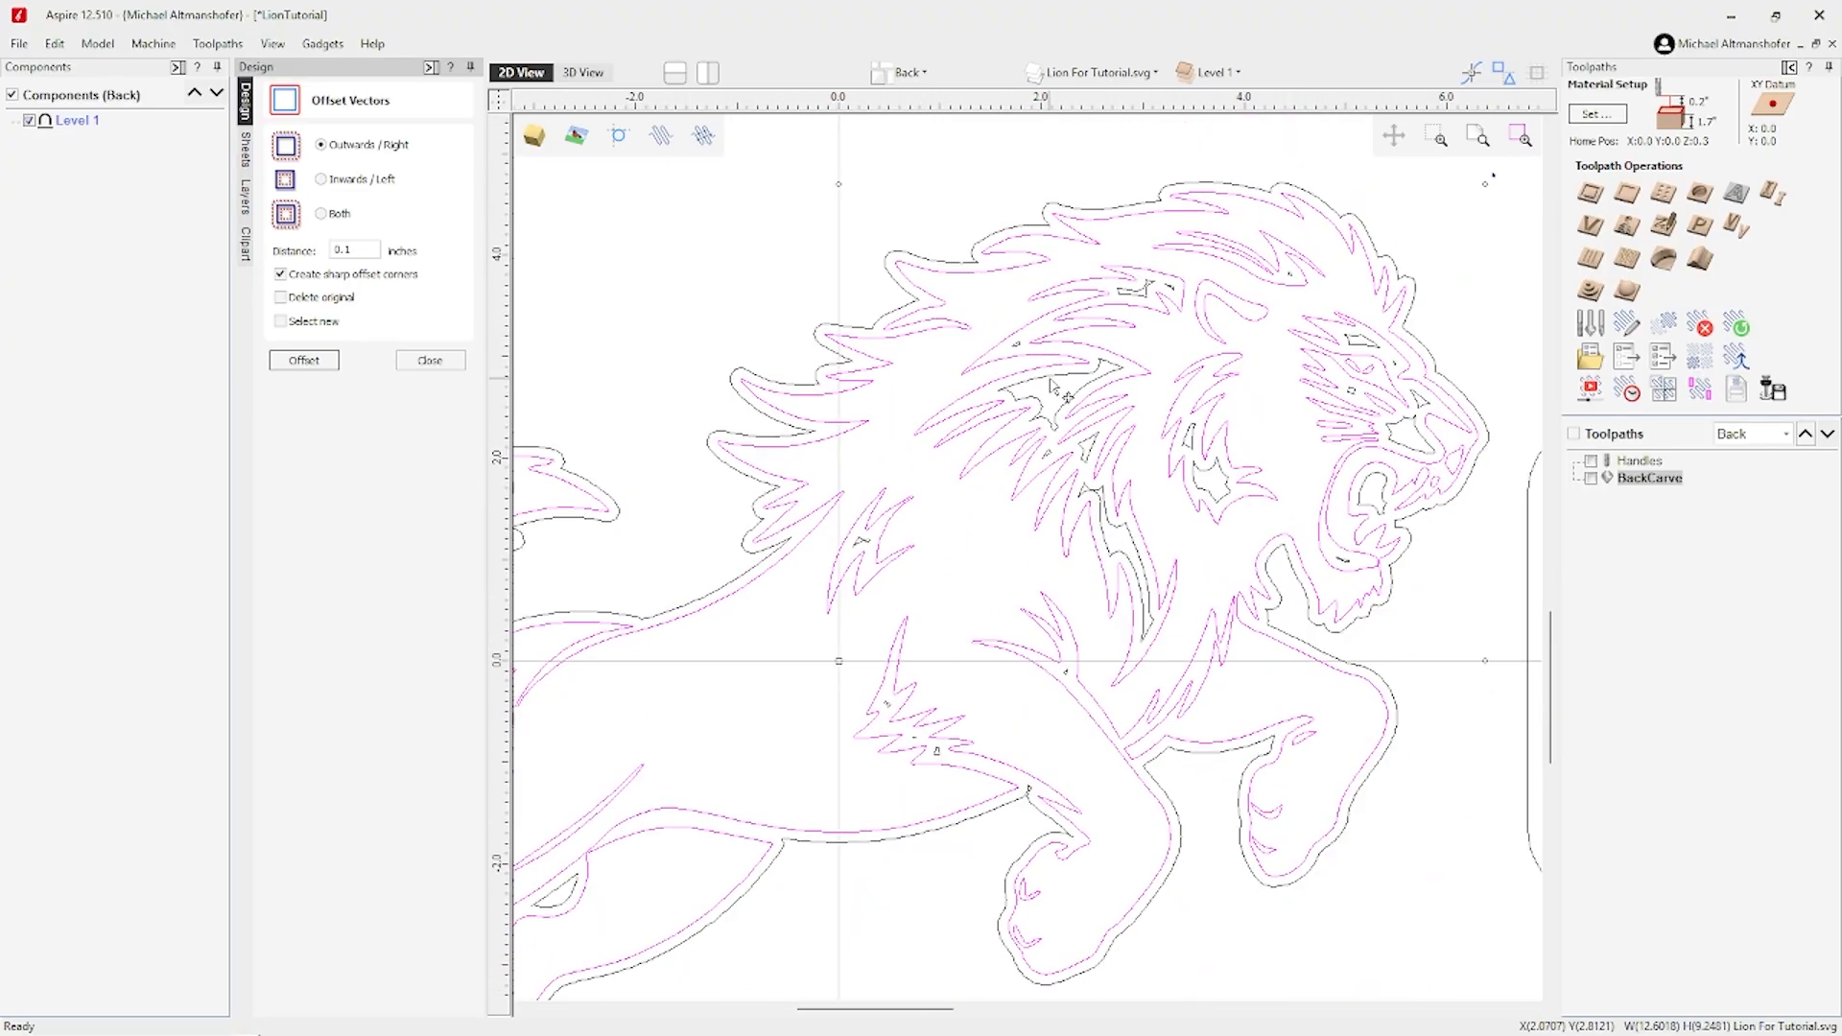
pyautogui.scroll(-1, 1084, 414)
pyautogui.scroll(-1, 1082, 415)
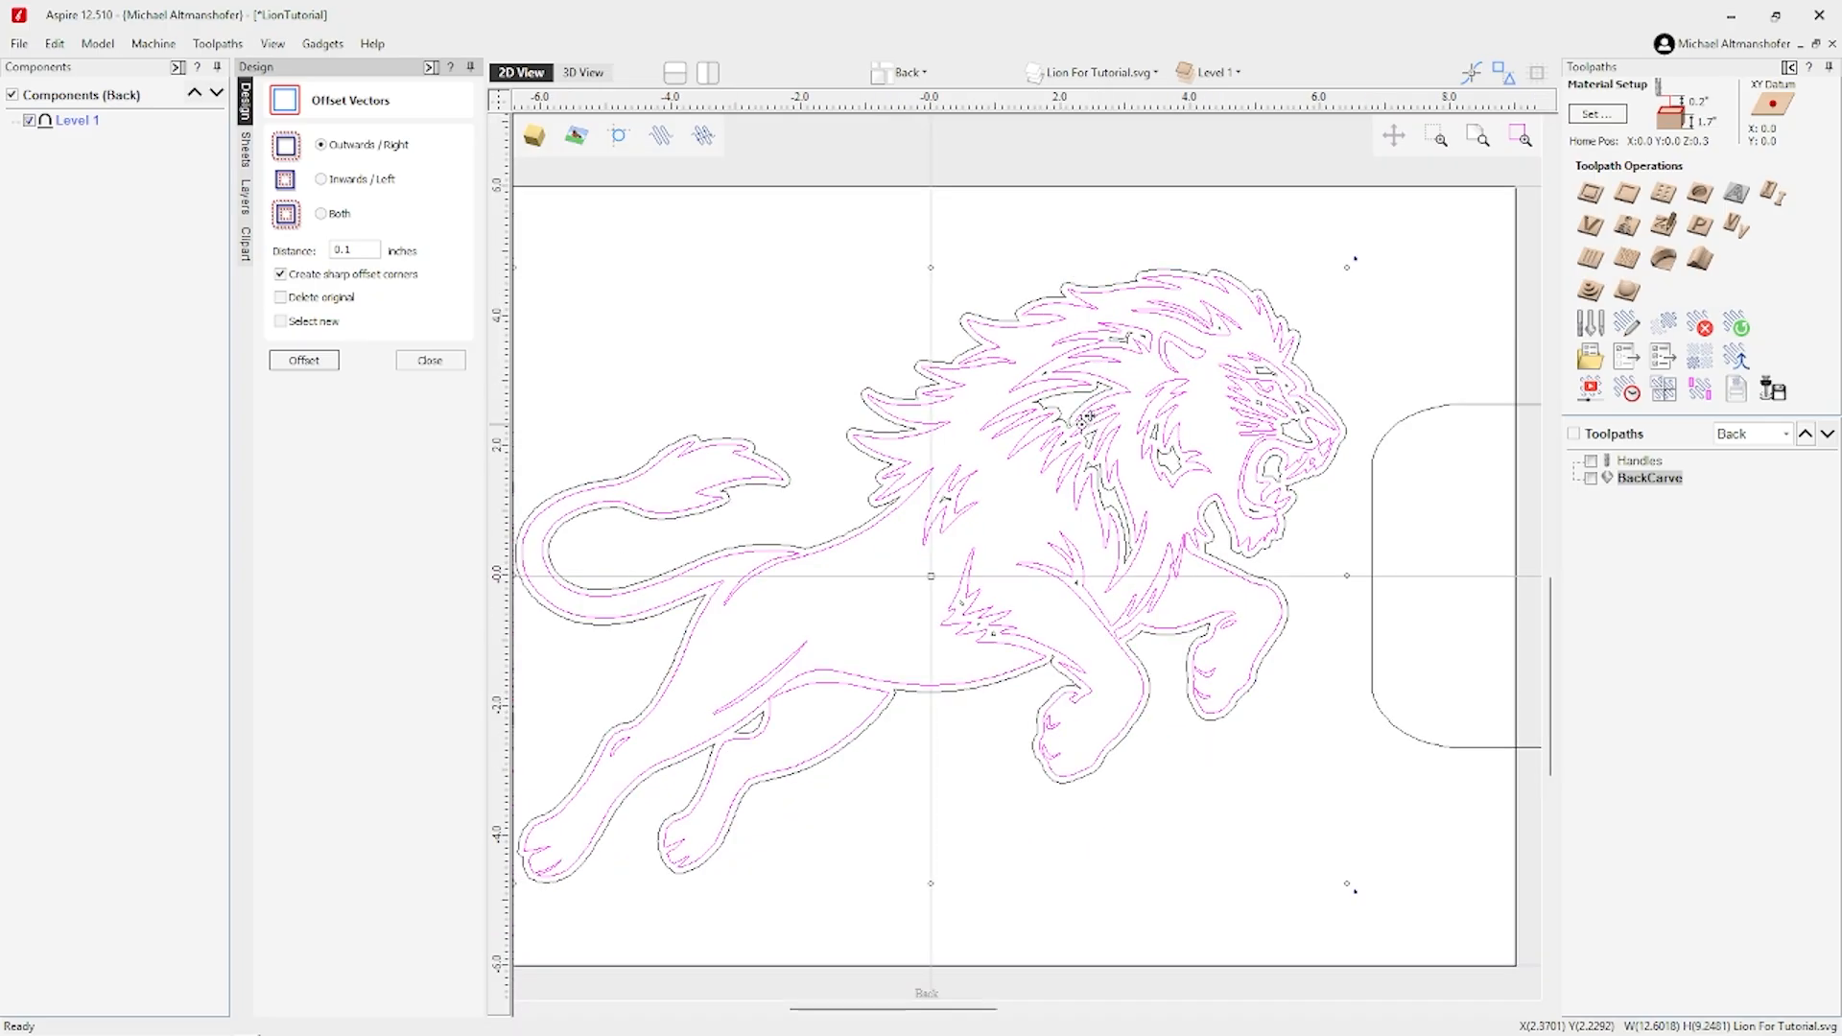
pyautogui.scroll(-2, 998, 433)
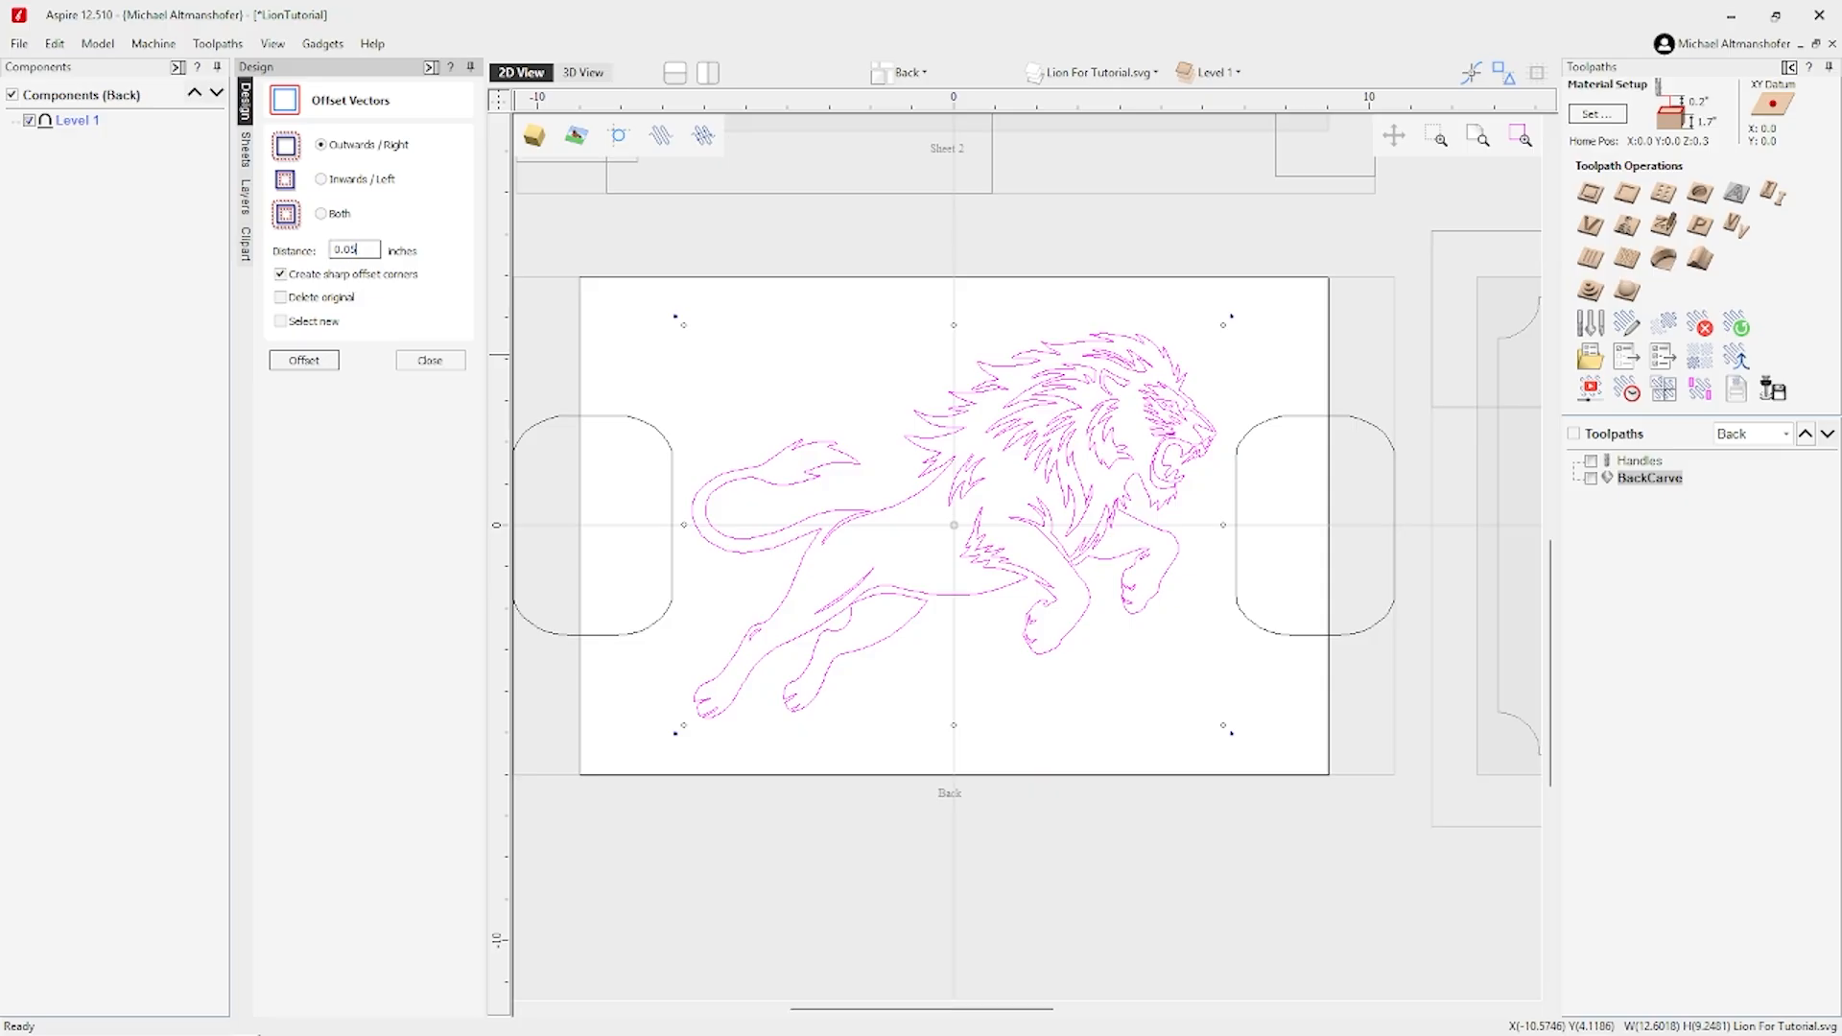
# Offset the lion vectors outwards by 0.05 inches with sharp corners and check the spacing around the mane and legs.
pyautogui.click(330, 363)
pyautogui.scroll(3, 1049, 494)
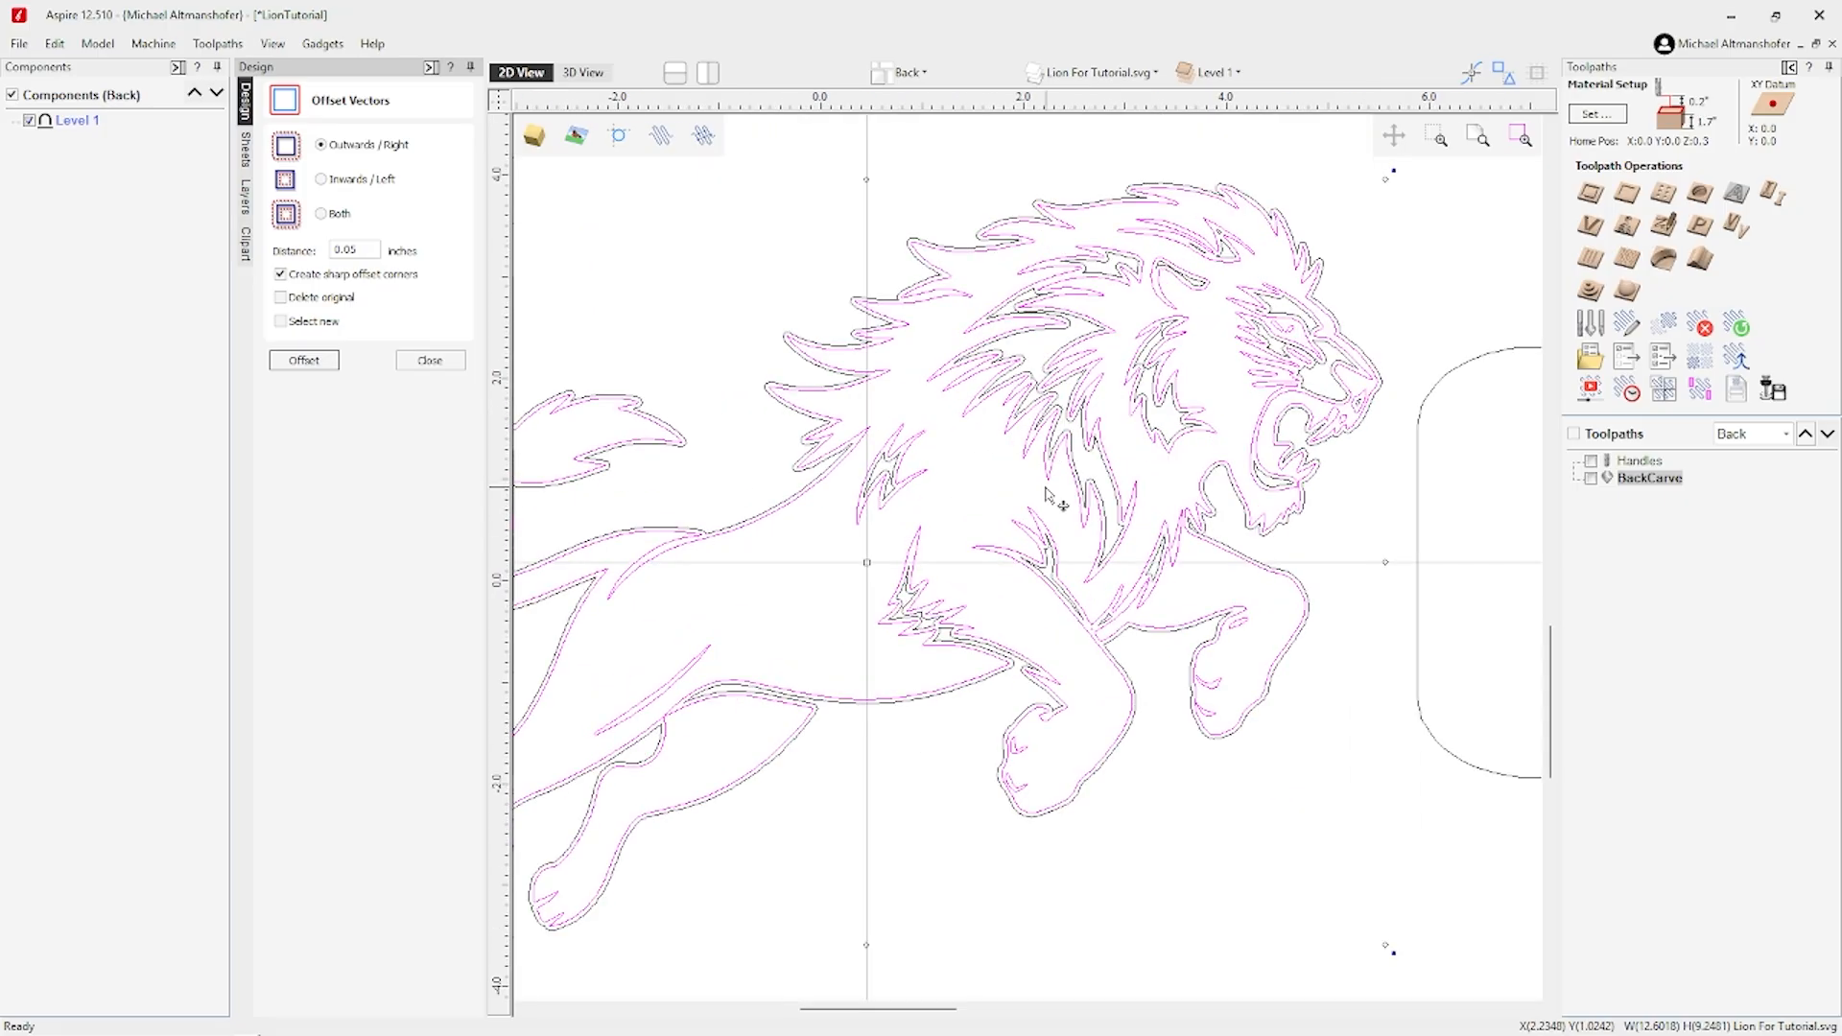
pyautogui.scroll(3, 1048, 494)
pyautogui.scroll(-2, 1047, 496)
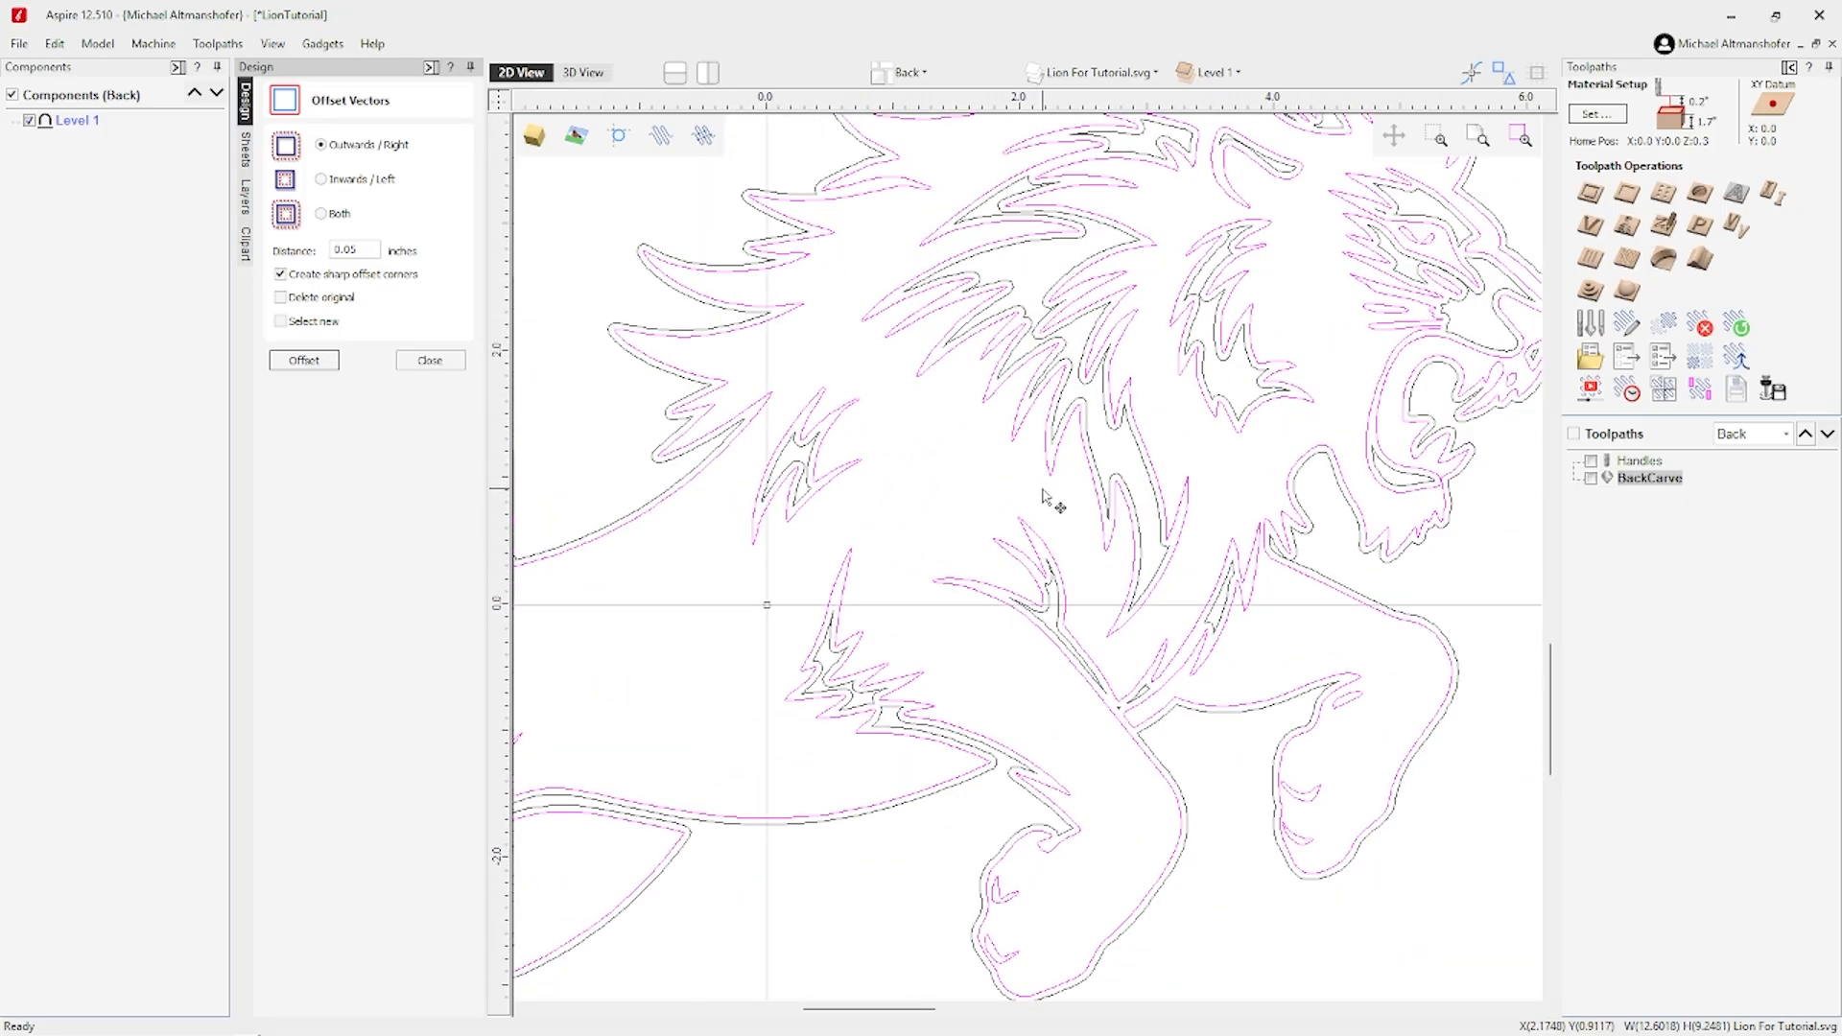
pyautogui.scroll(-1, 1045, 497)
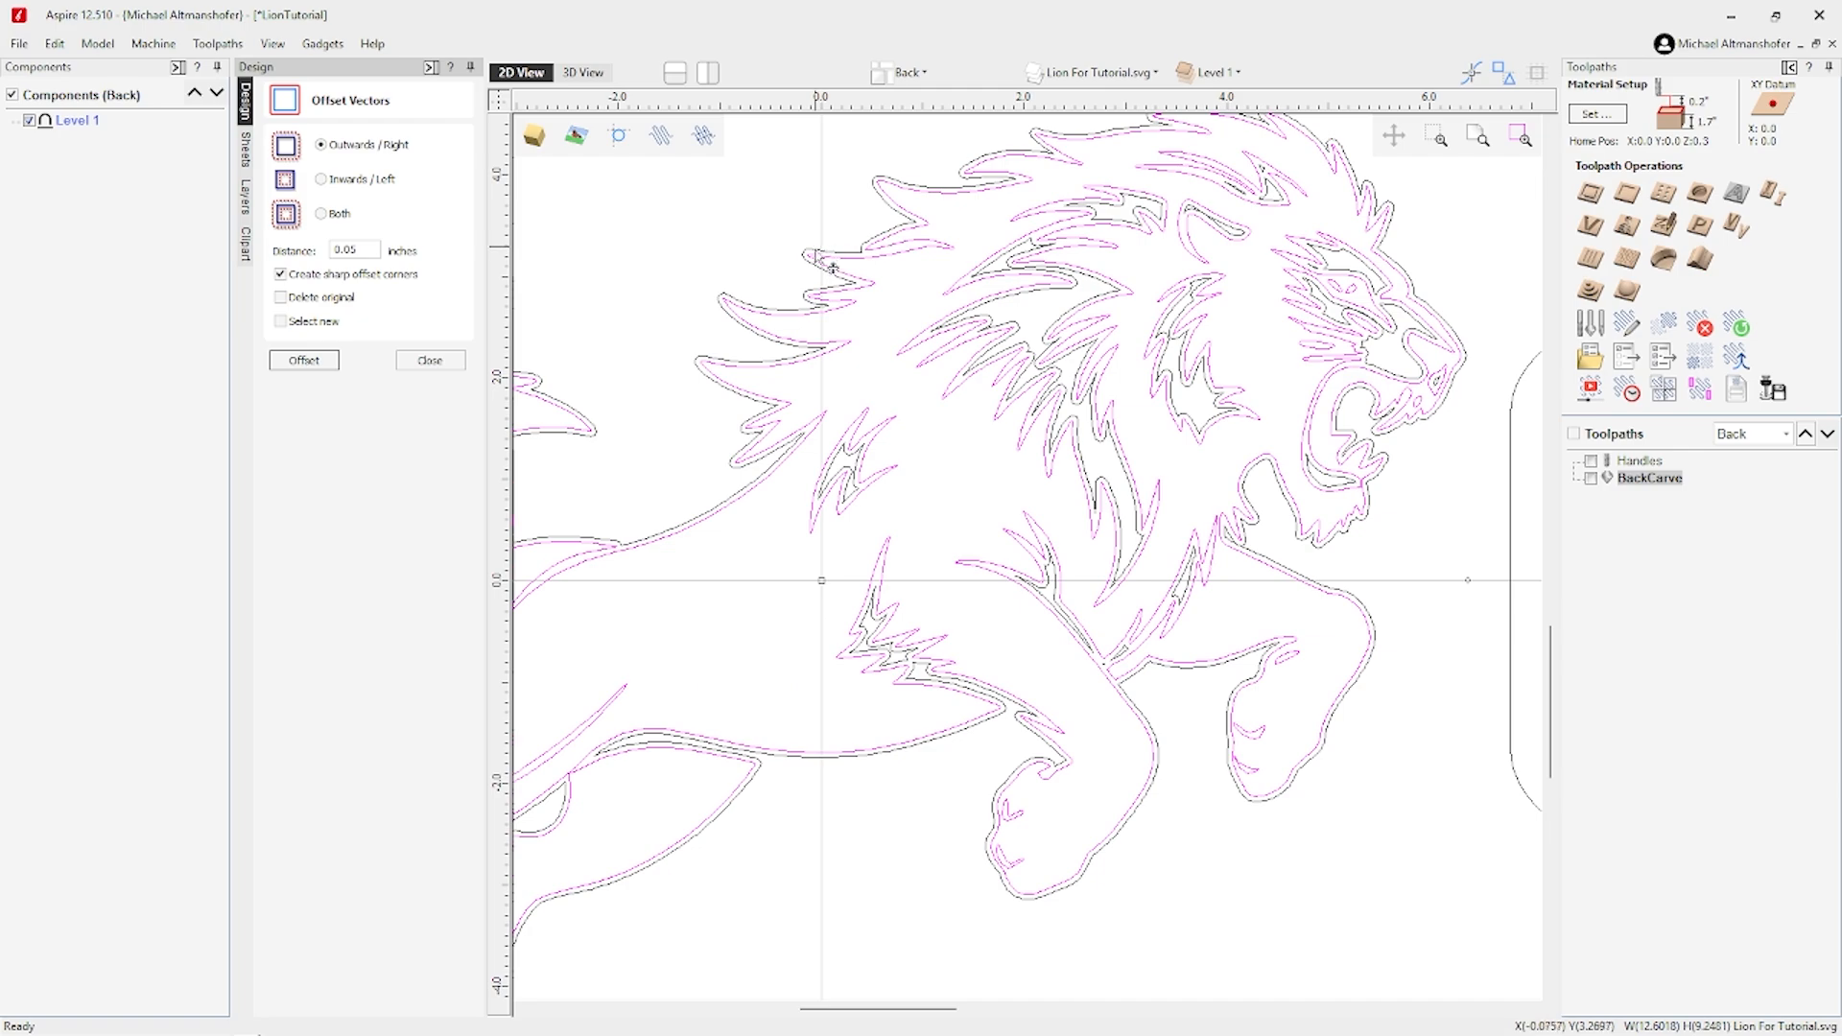
pyautogui.scroll(-2, 856, 331)
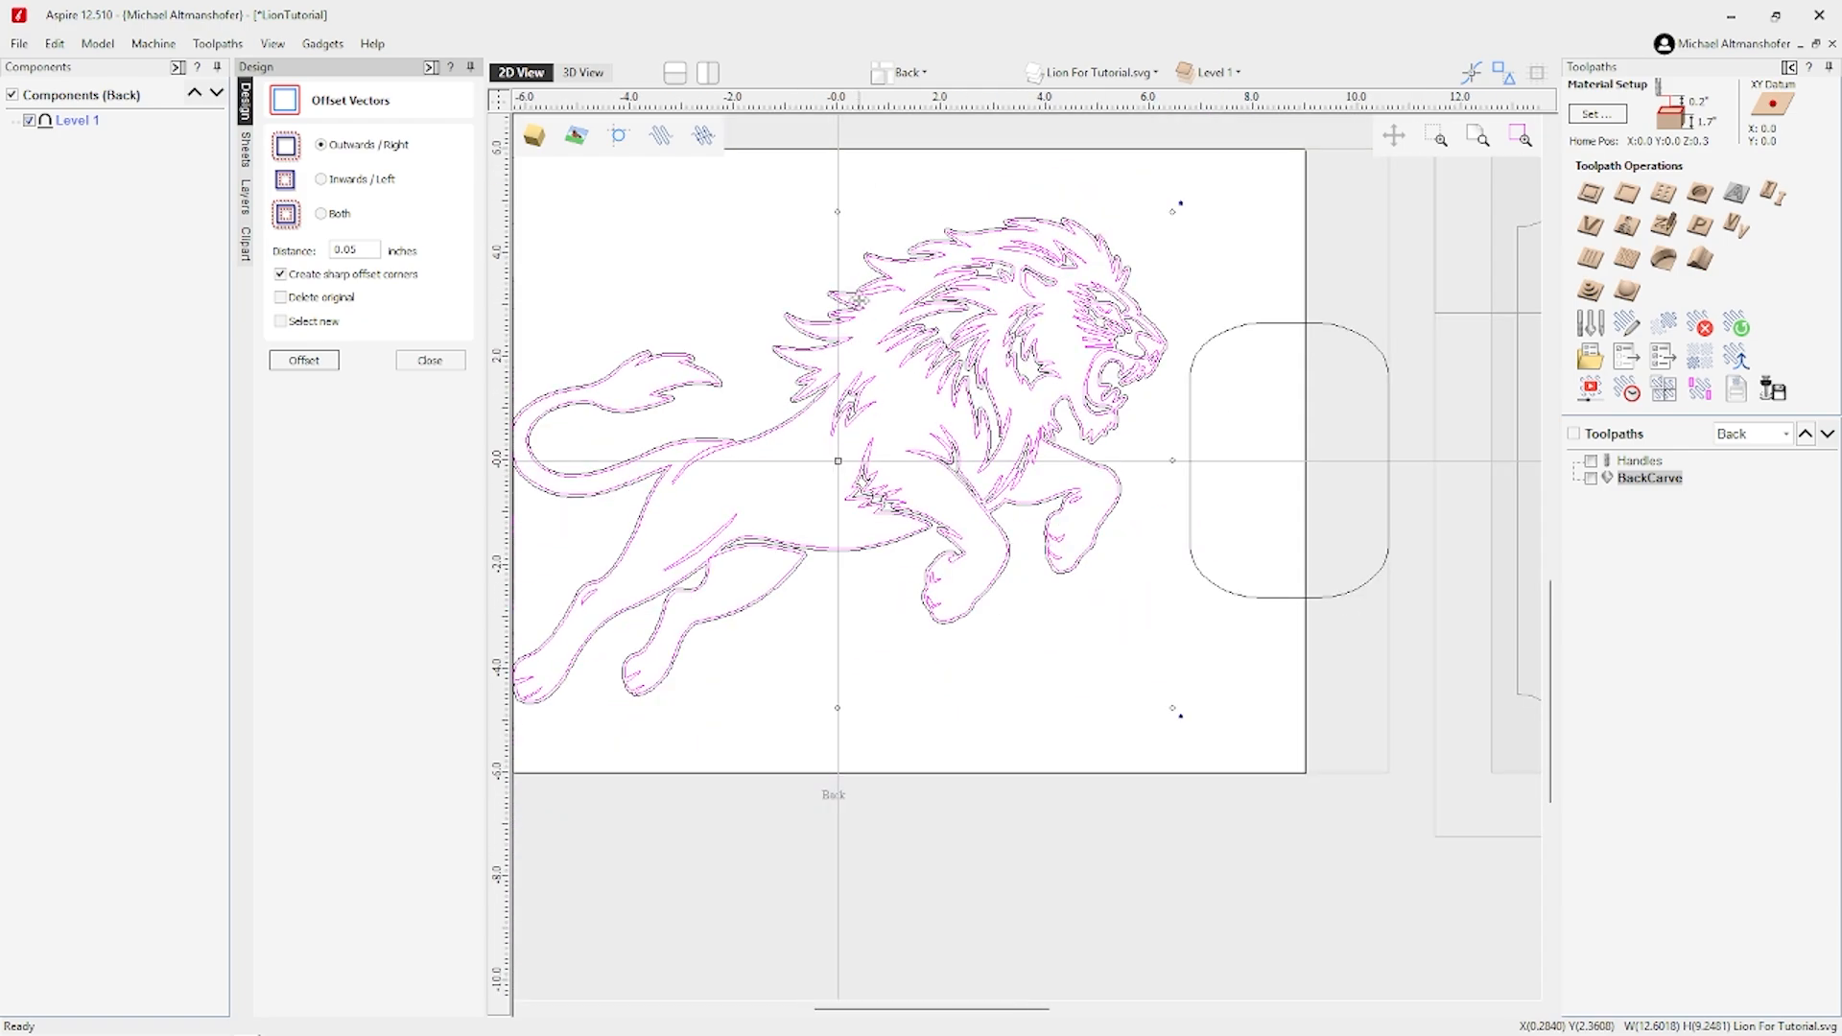
pyautogui.scroll(-1, 837, 323)
pyautogui.scroll(1, 837, 326)
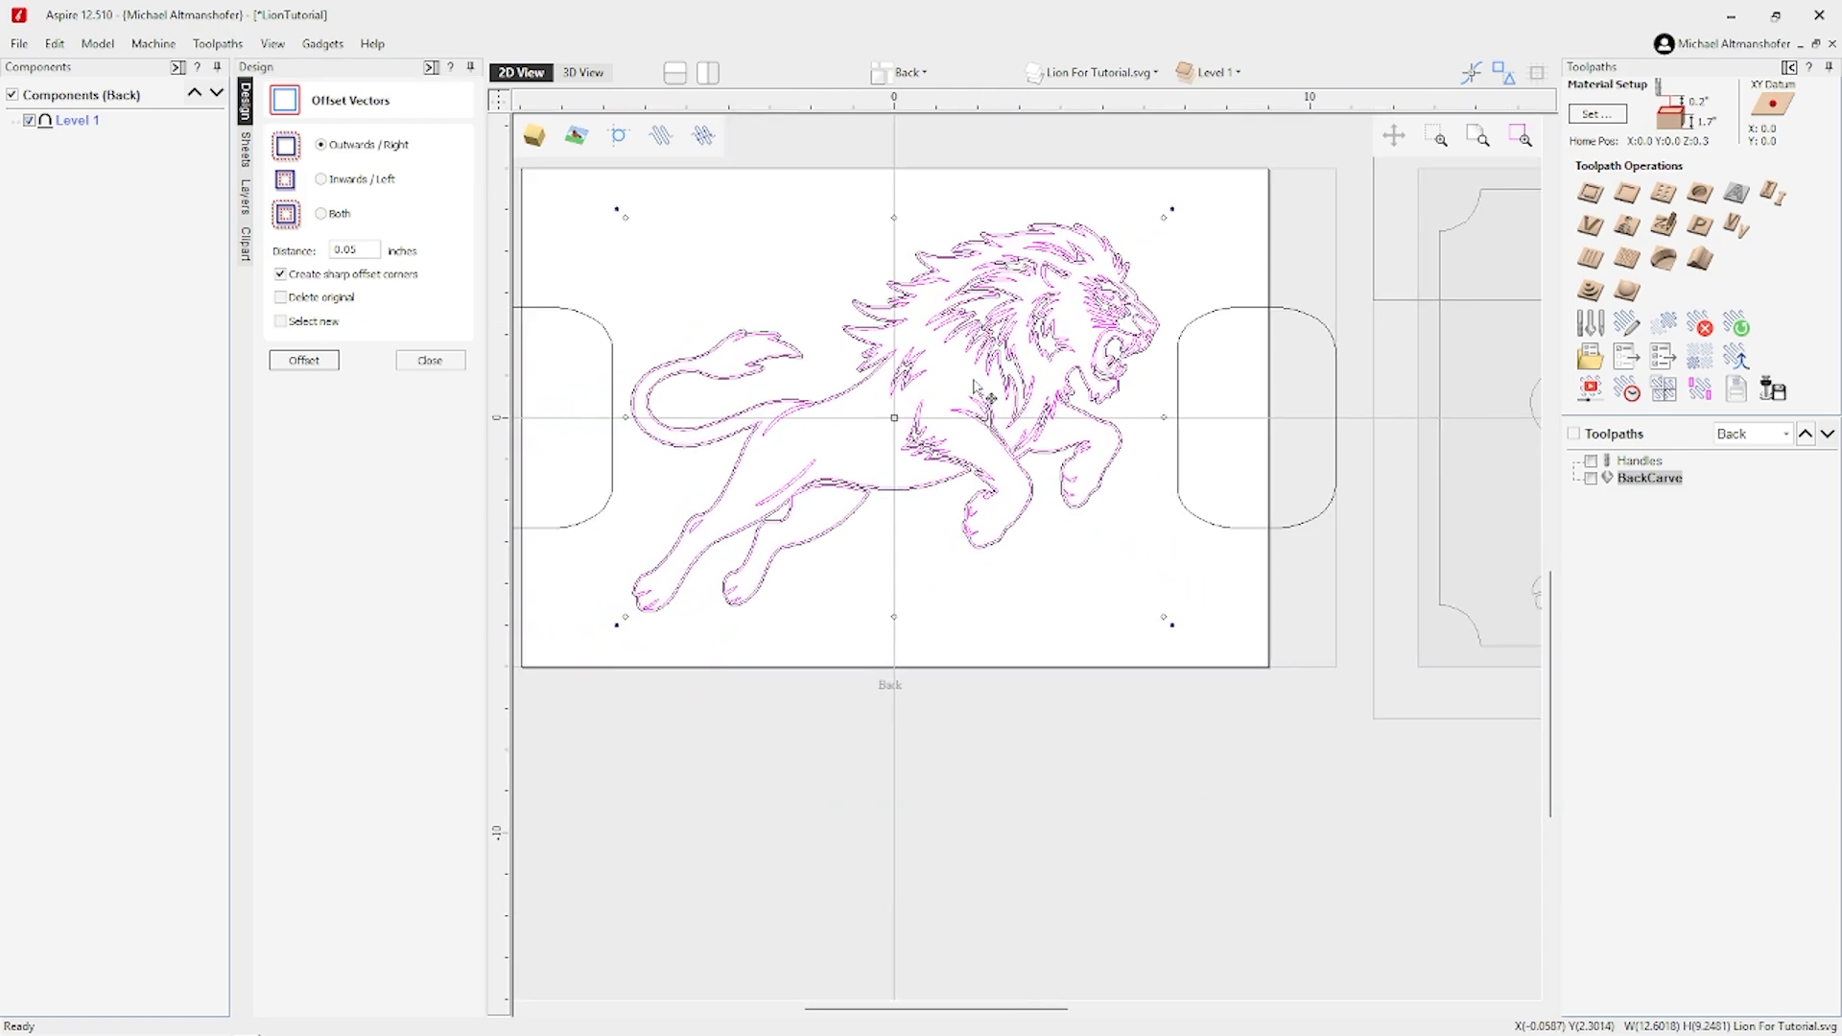
pyautogui.scroll(2, 1036, 379)
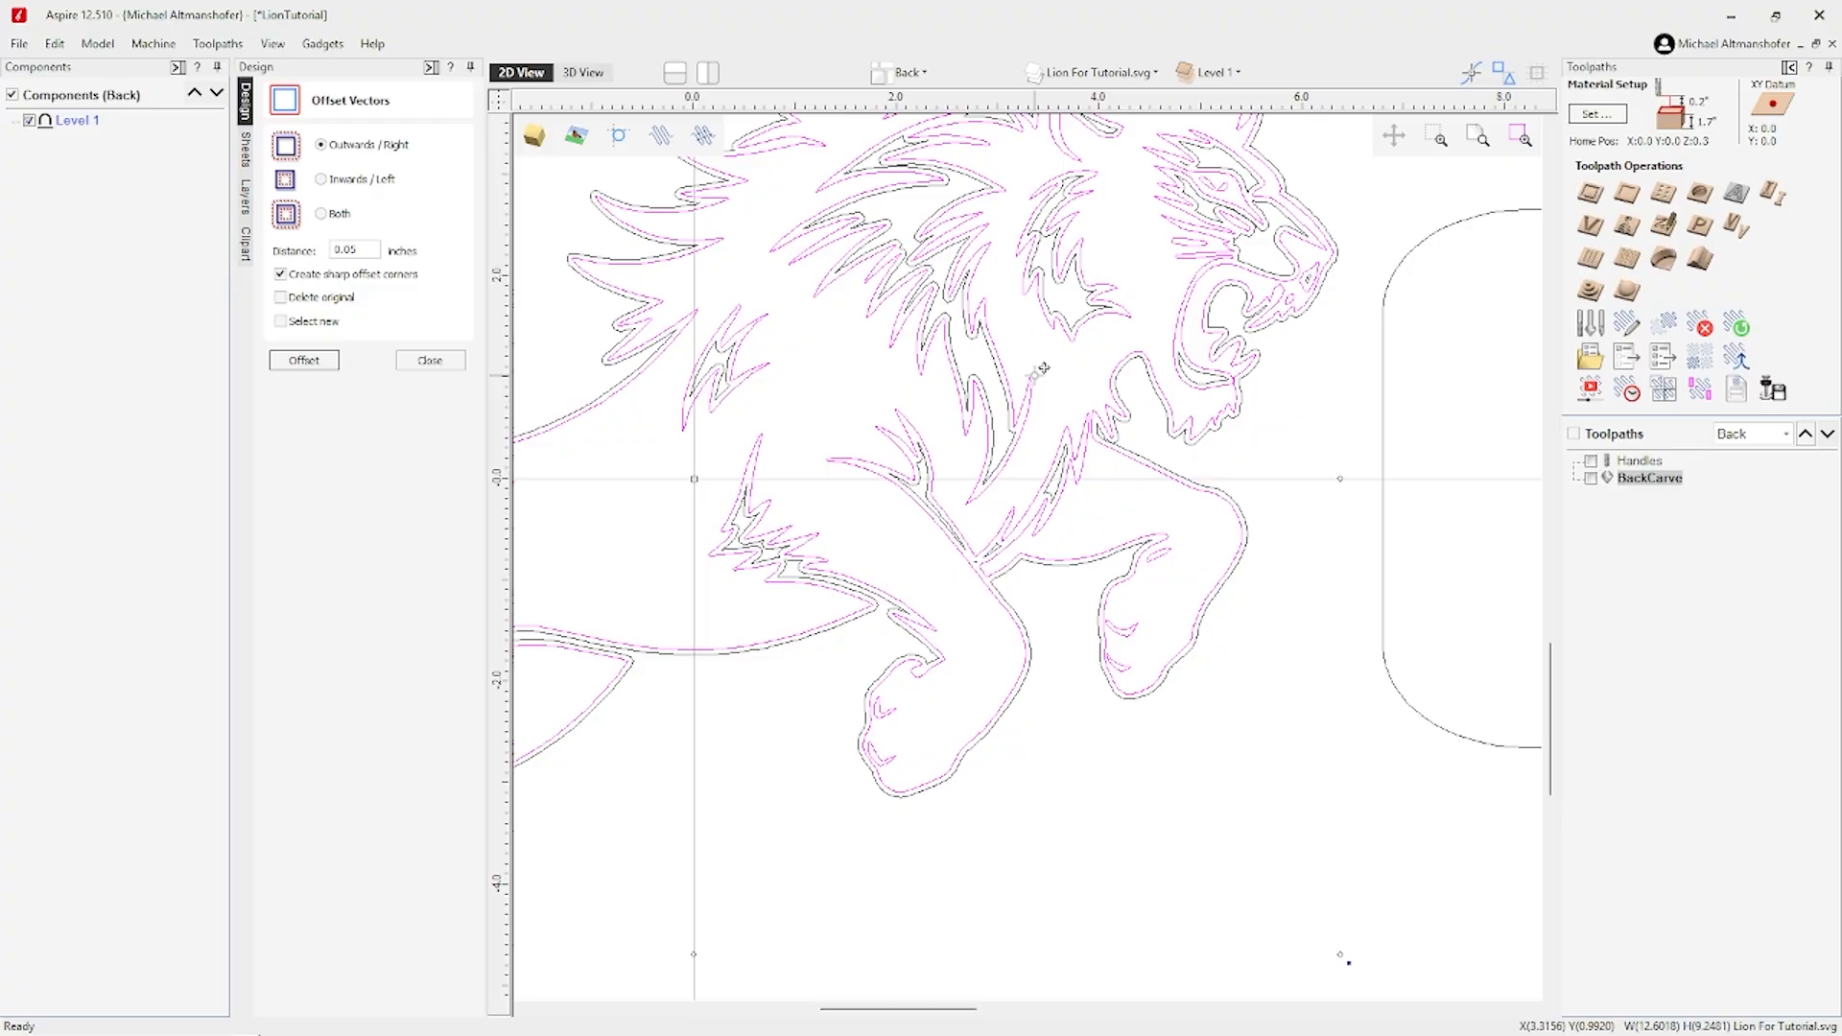
pyautogui.scroll(-1, 1043, 368)
pyautogui.scroll(-2, 1063, 382)
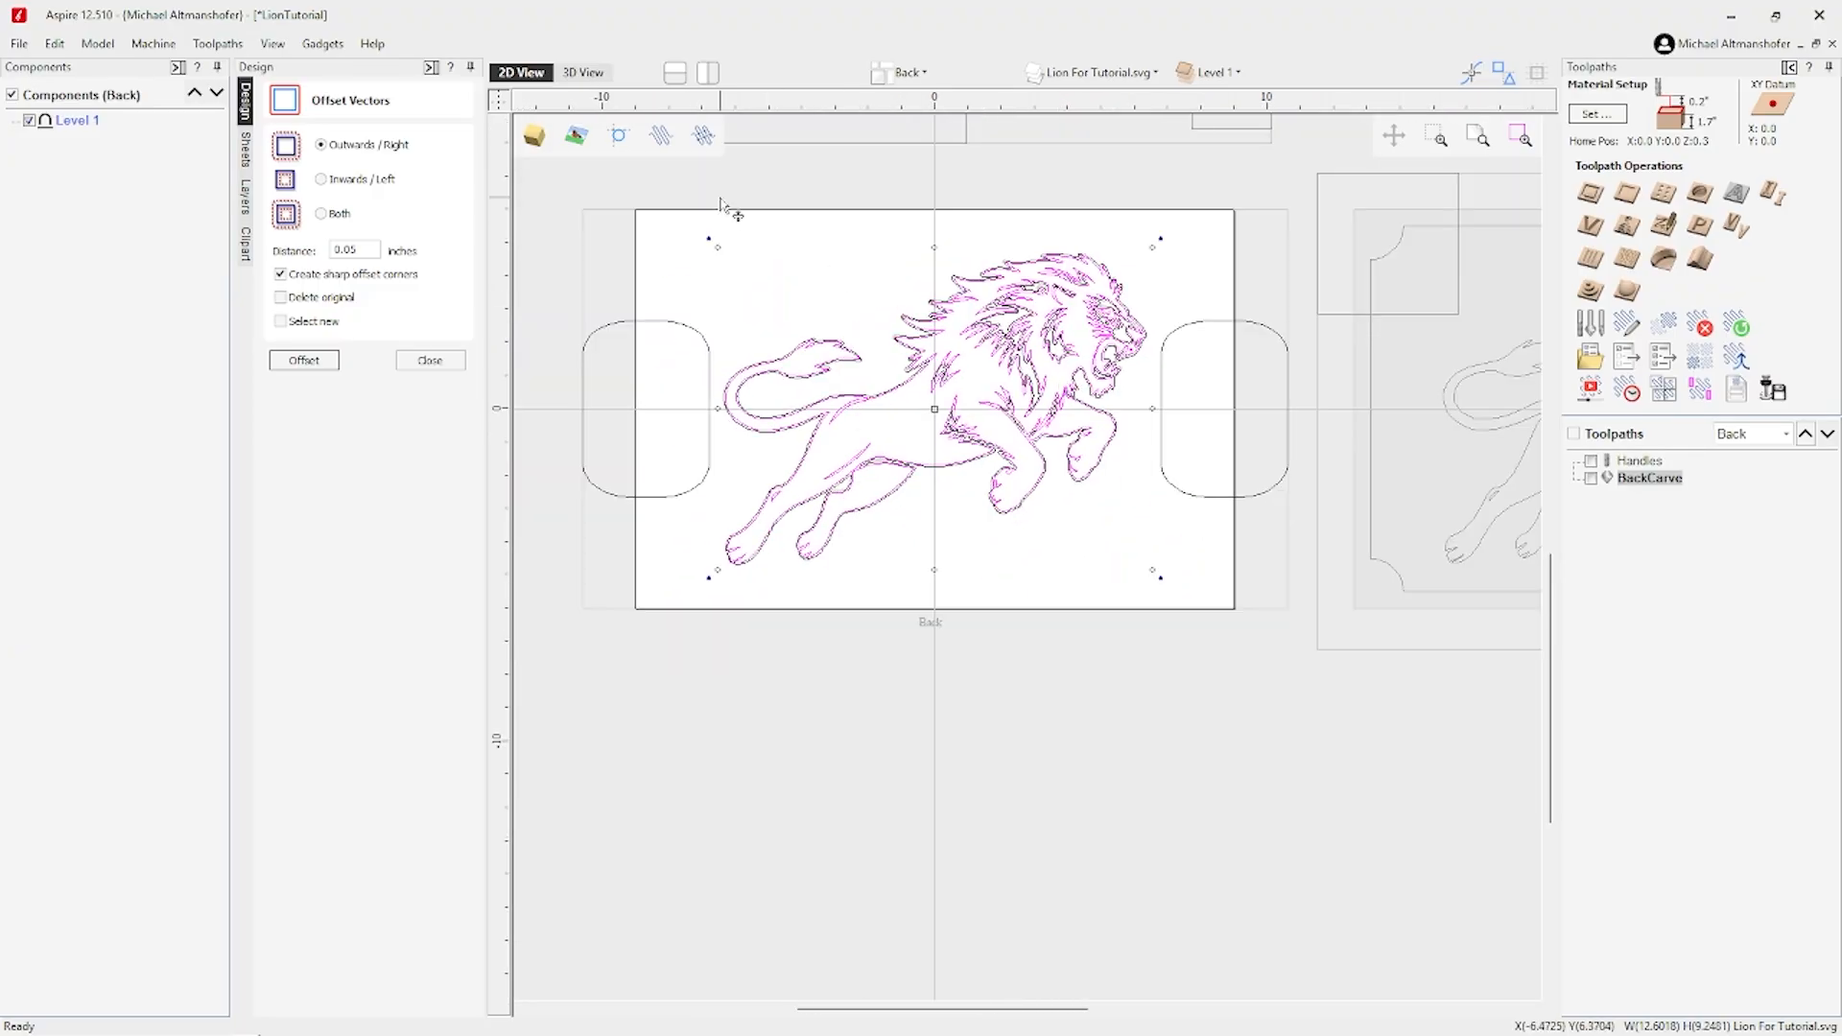
# Reopen the BackCarve toolpath, select the lion together with its offset outline, and recalculate the toolpath.
pyautogui.moveTo(708, 191); pyautogui.dragTo(1189, 626)
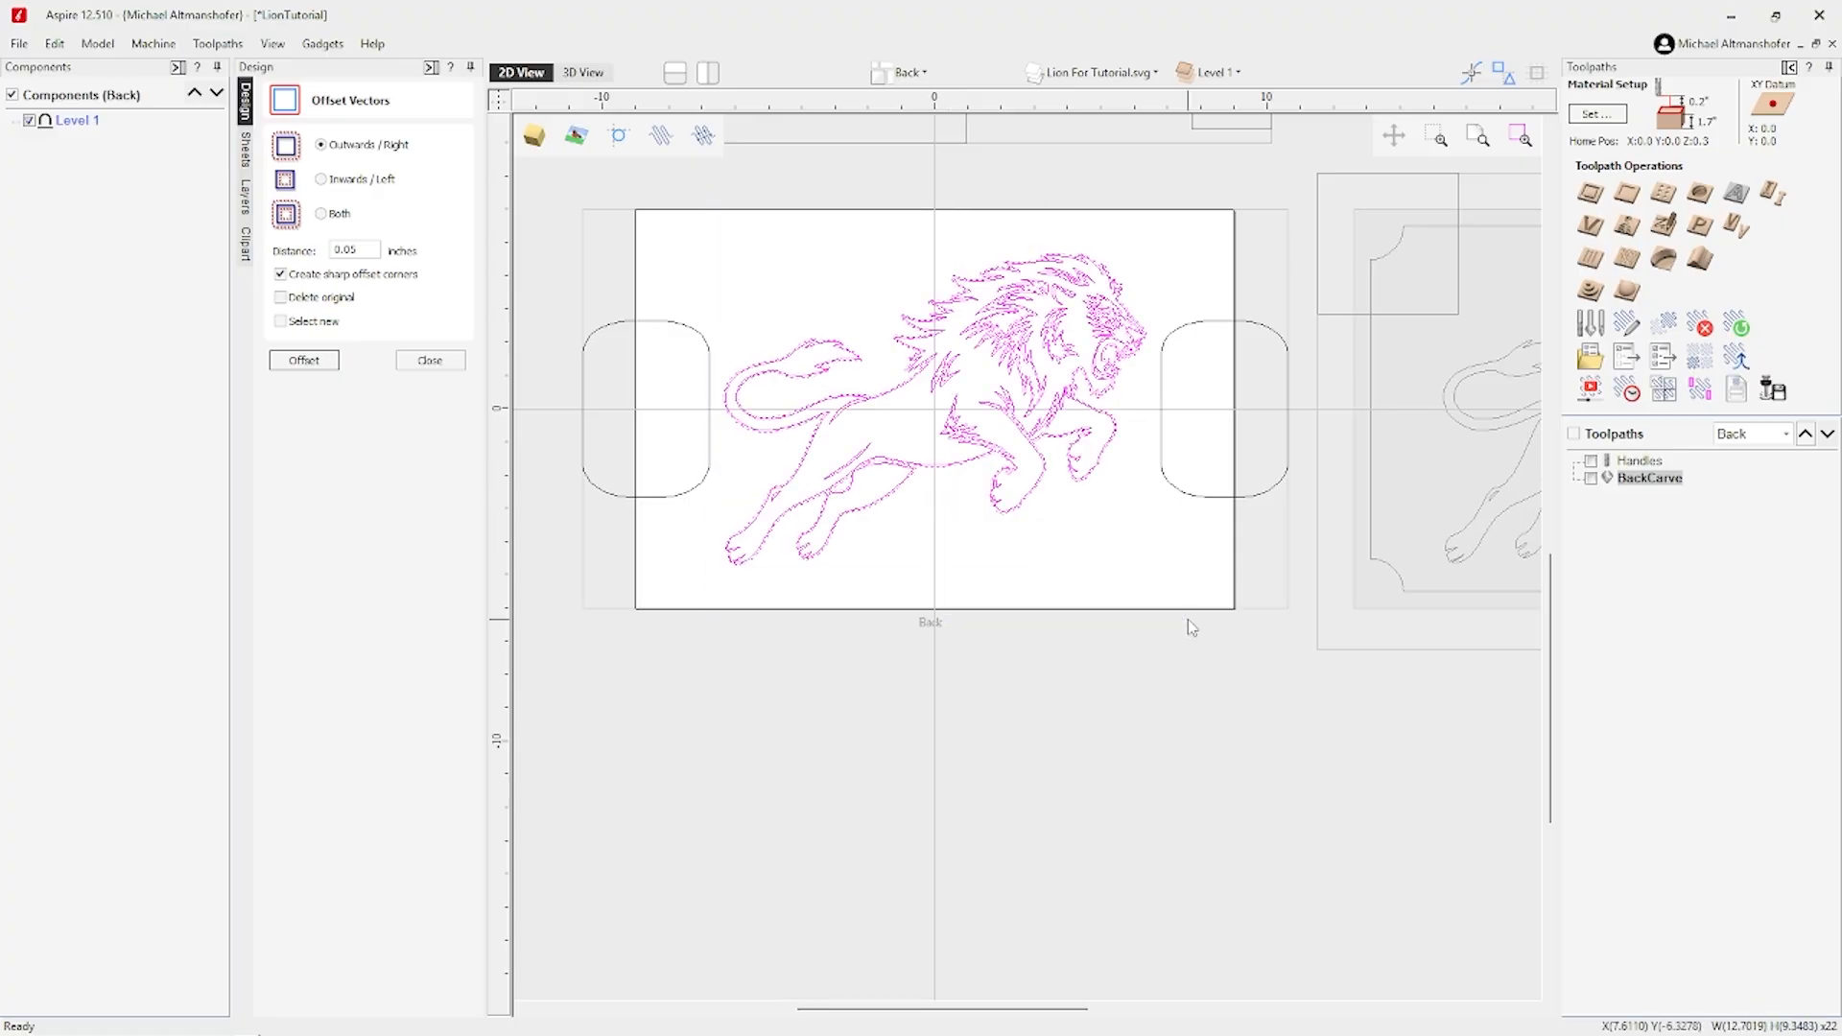
pyautogui.doubleClick(1651, 478)
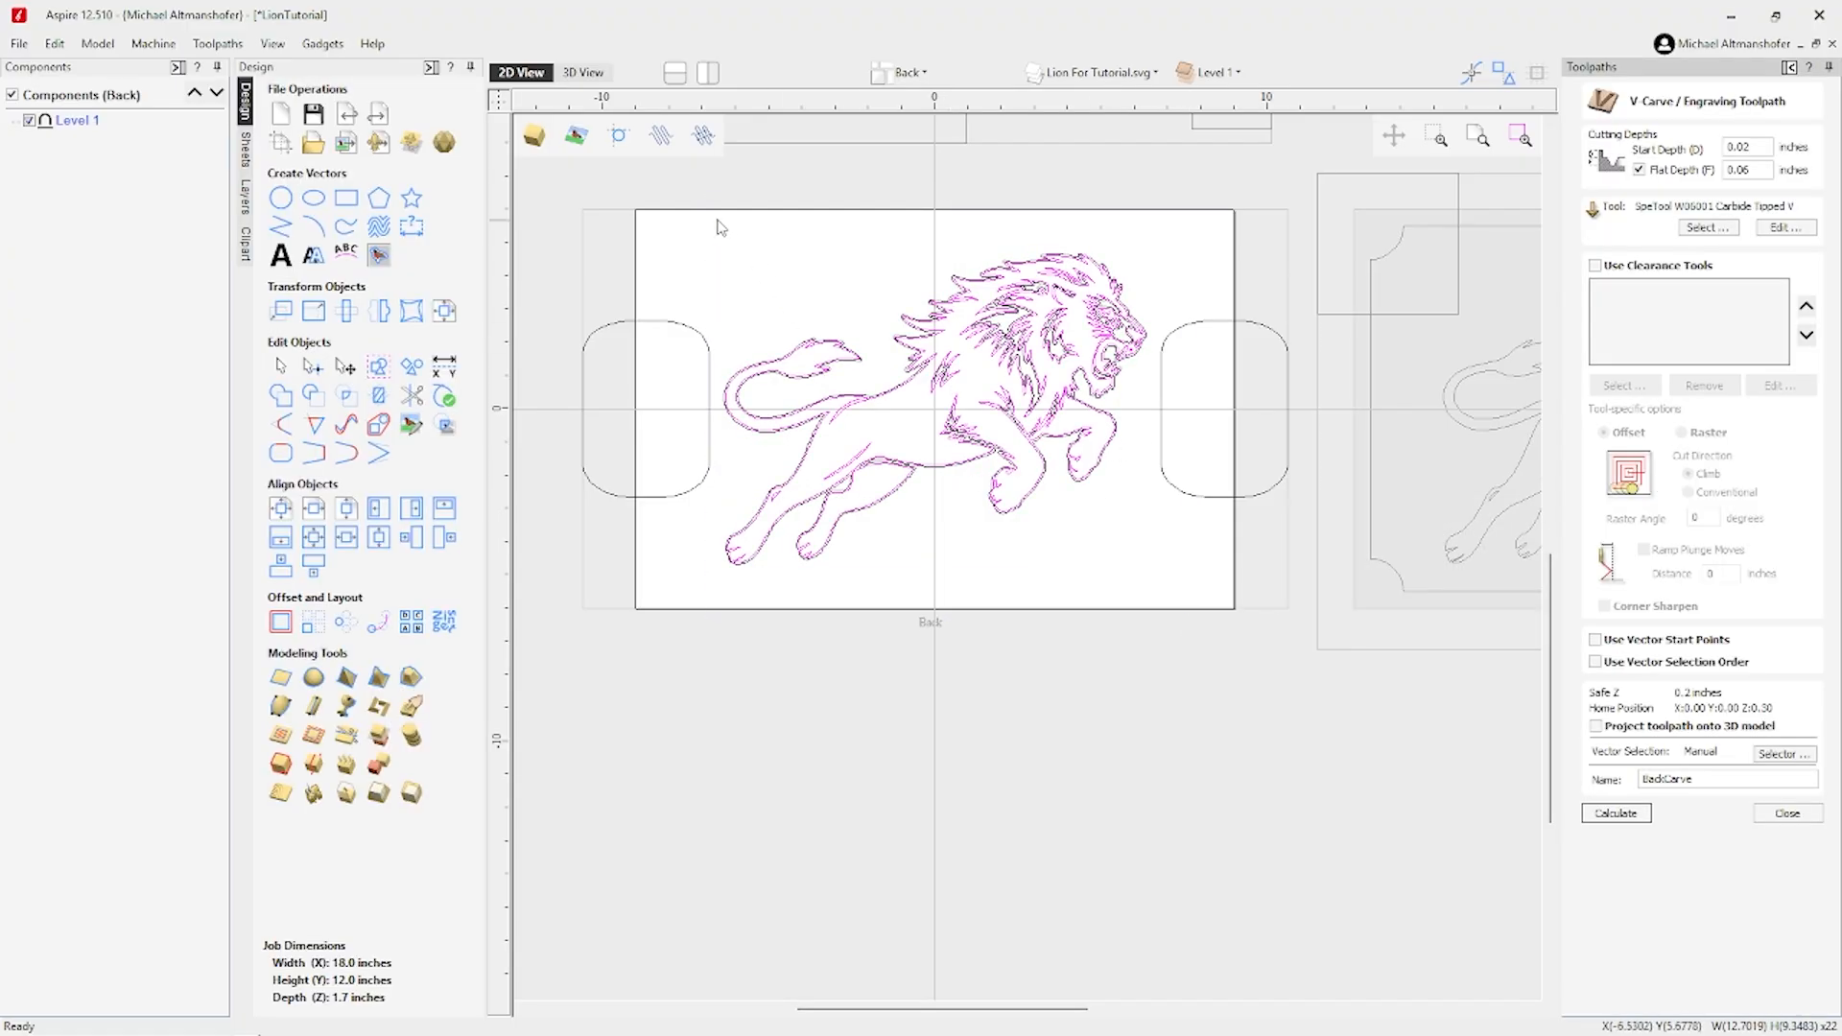
pyautogui.moveTo(718, 219); pyautogui.dragTo(1156, 601)
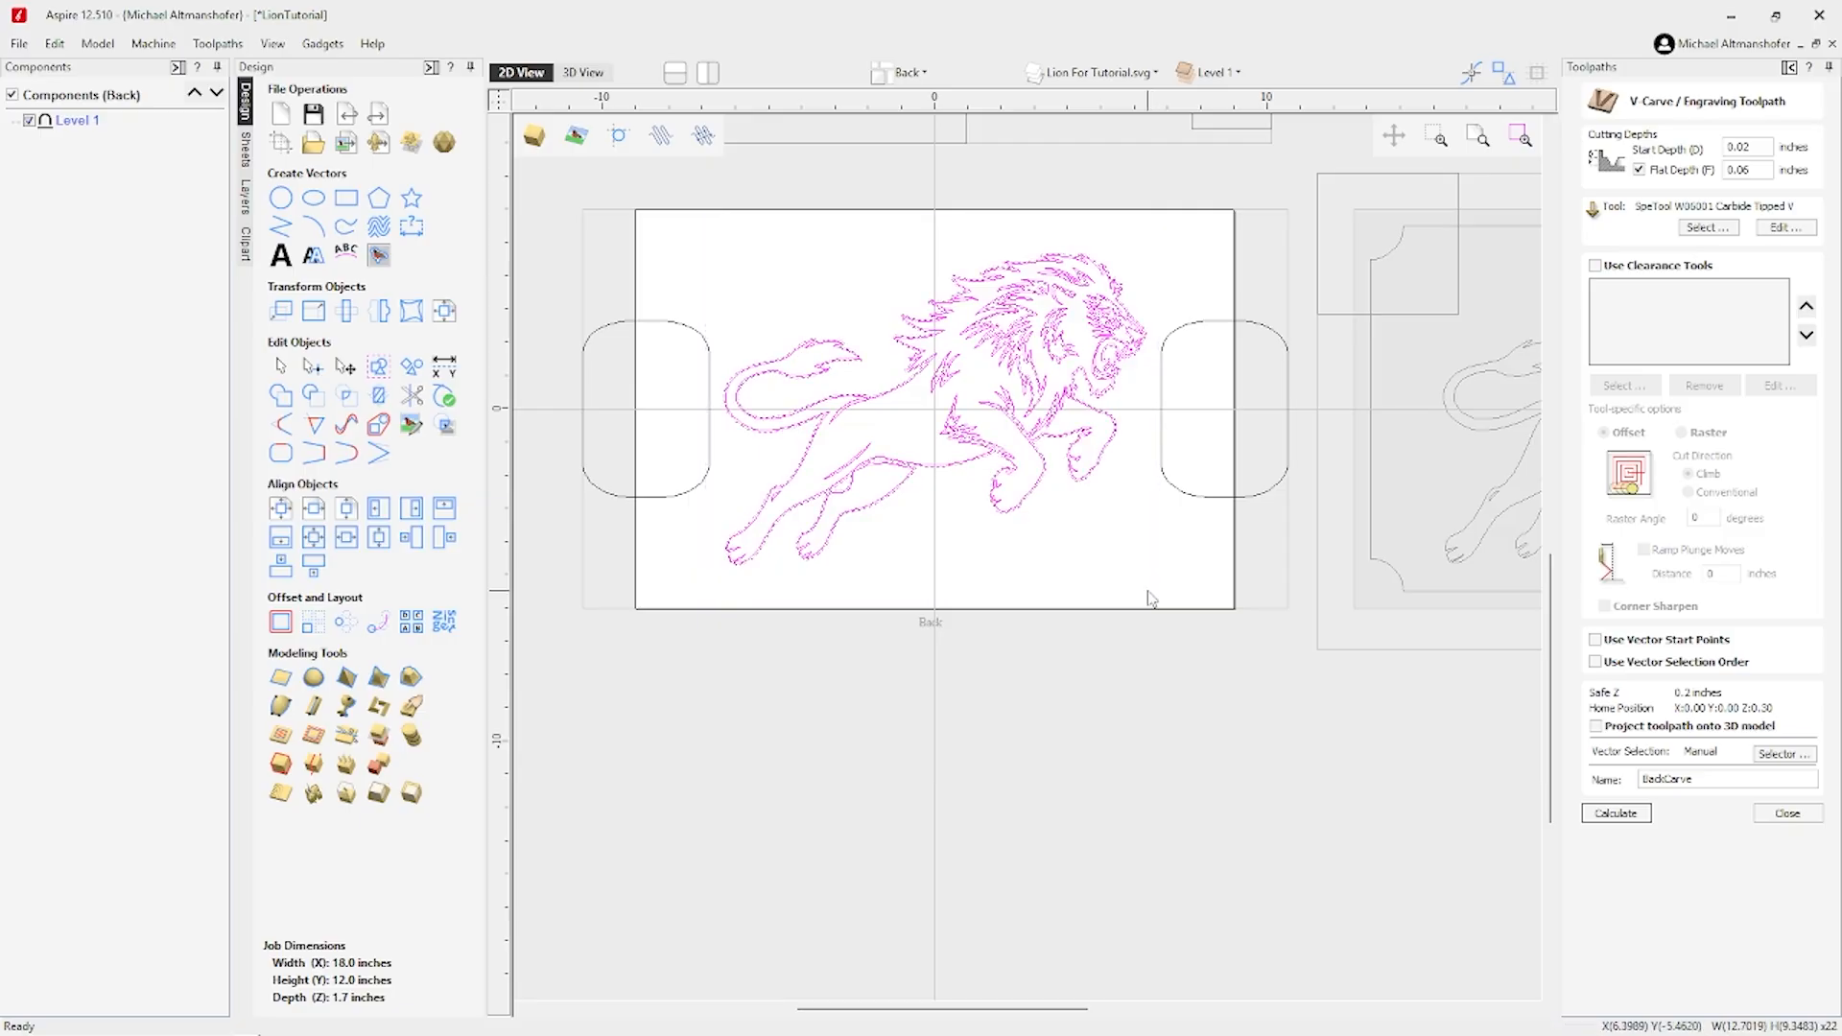
pyautogui.click(1616, 813)
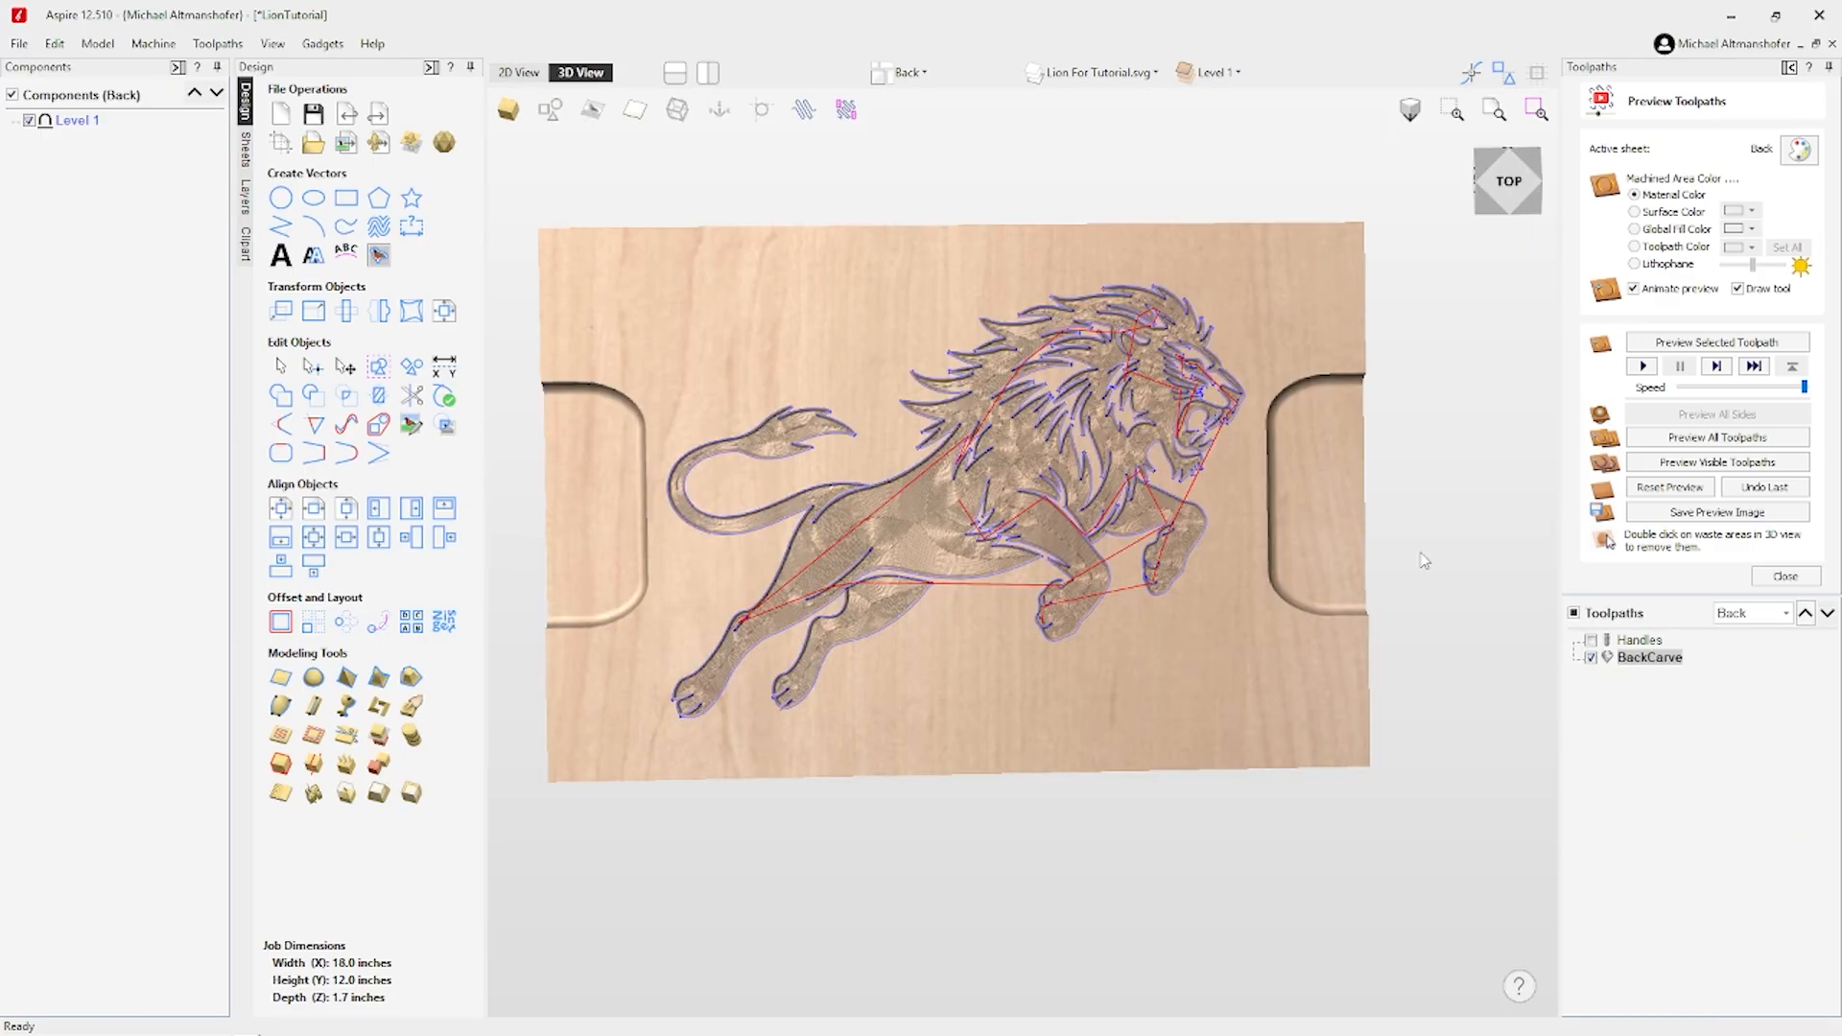
# Reset the preview, preview all toolpaths of the Back sheet, and inspect the outlined lion carving.
pyautogui.click(1668, 488)
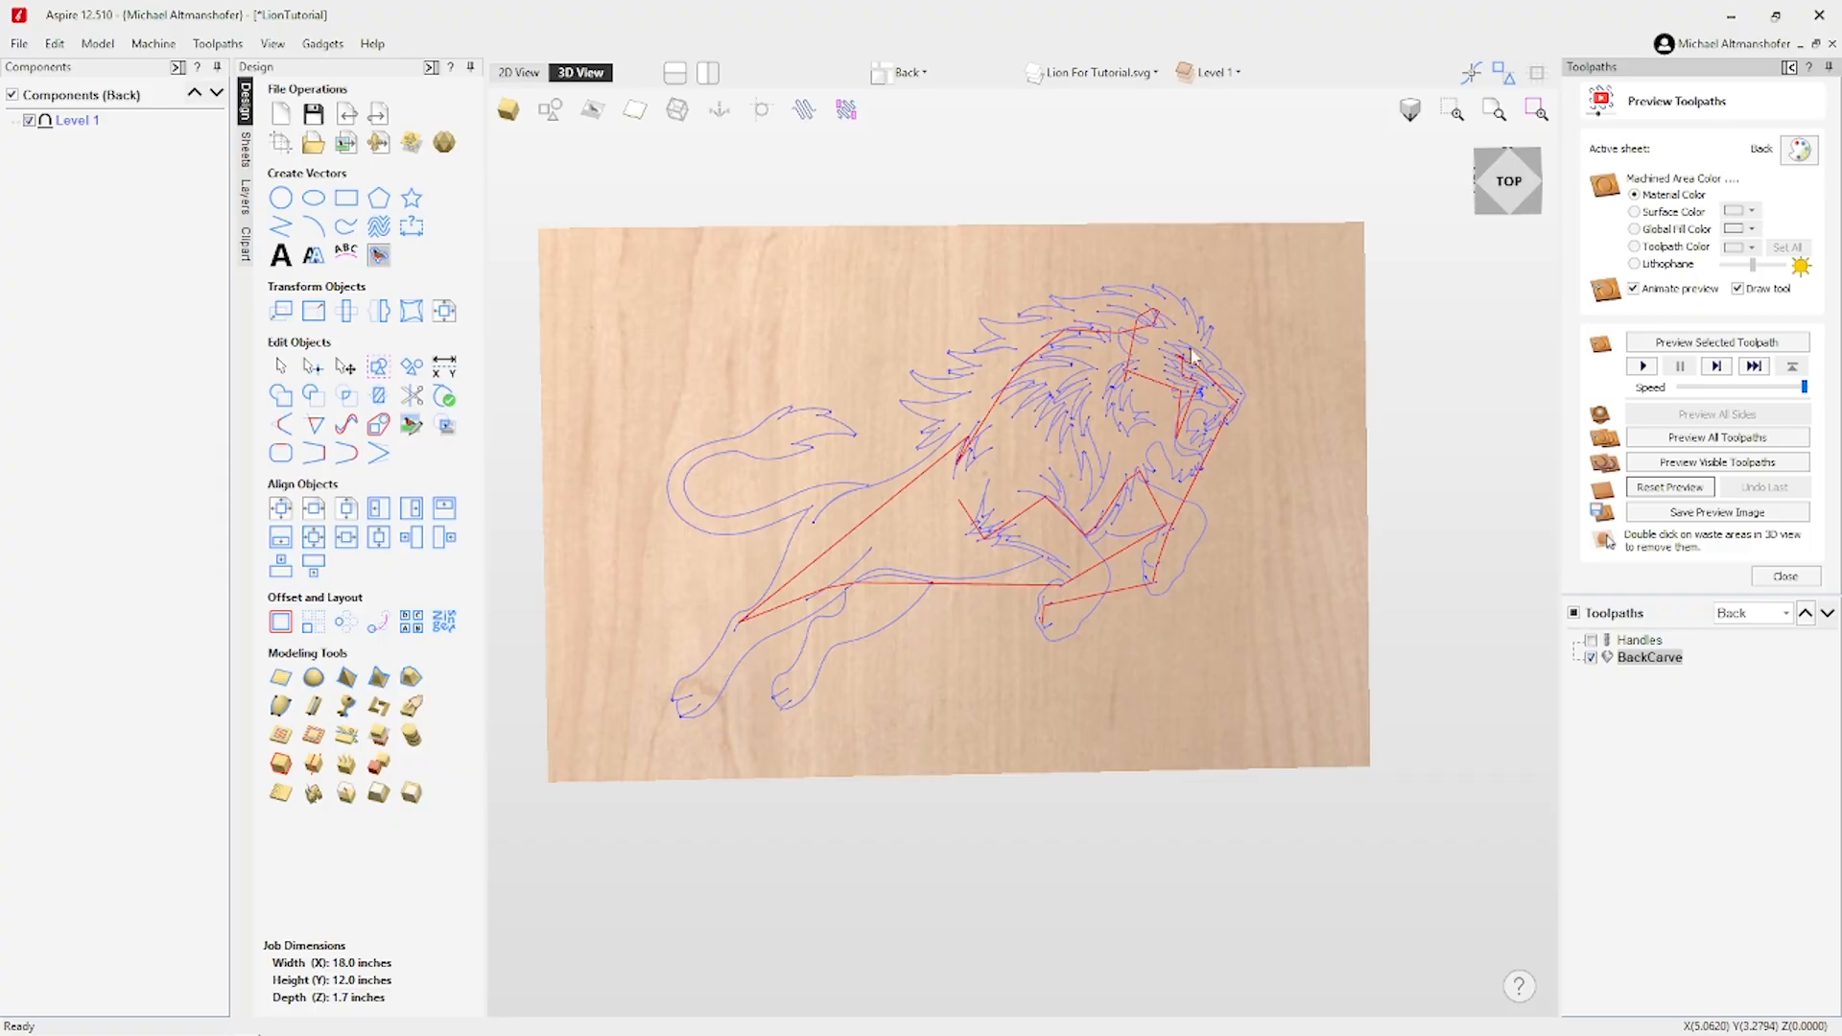
pyautogui.click(1696, 439)
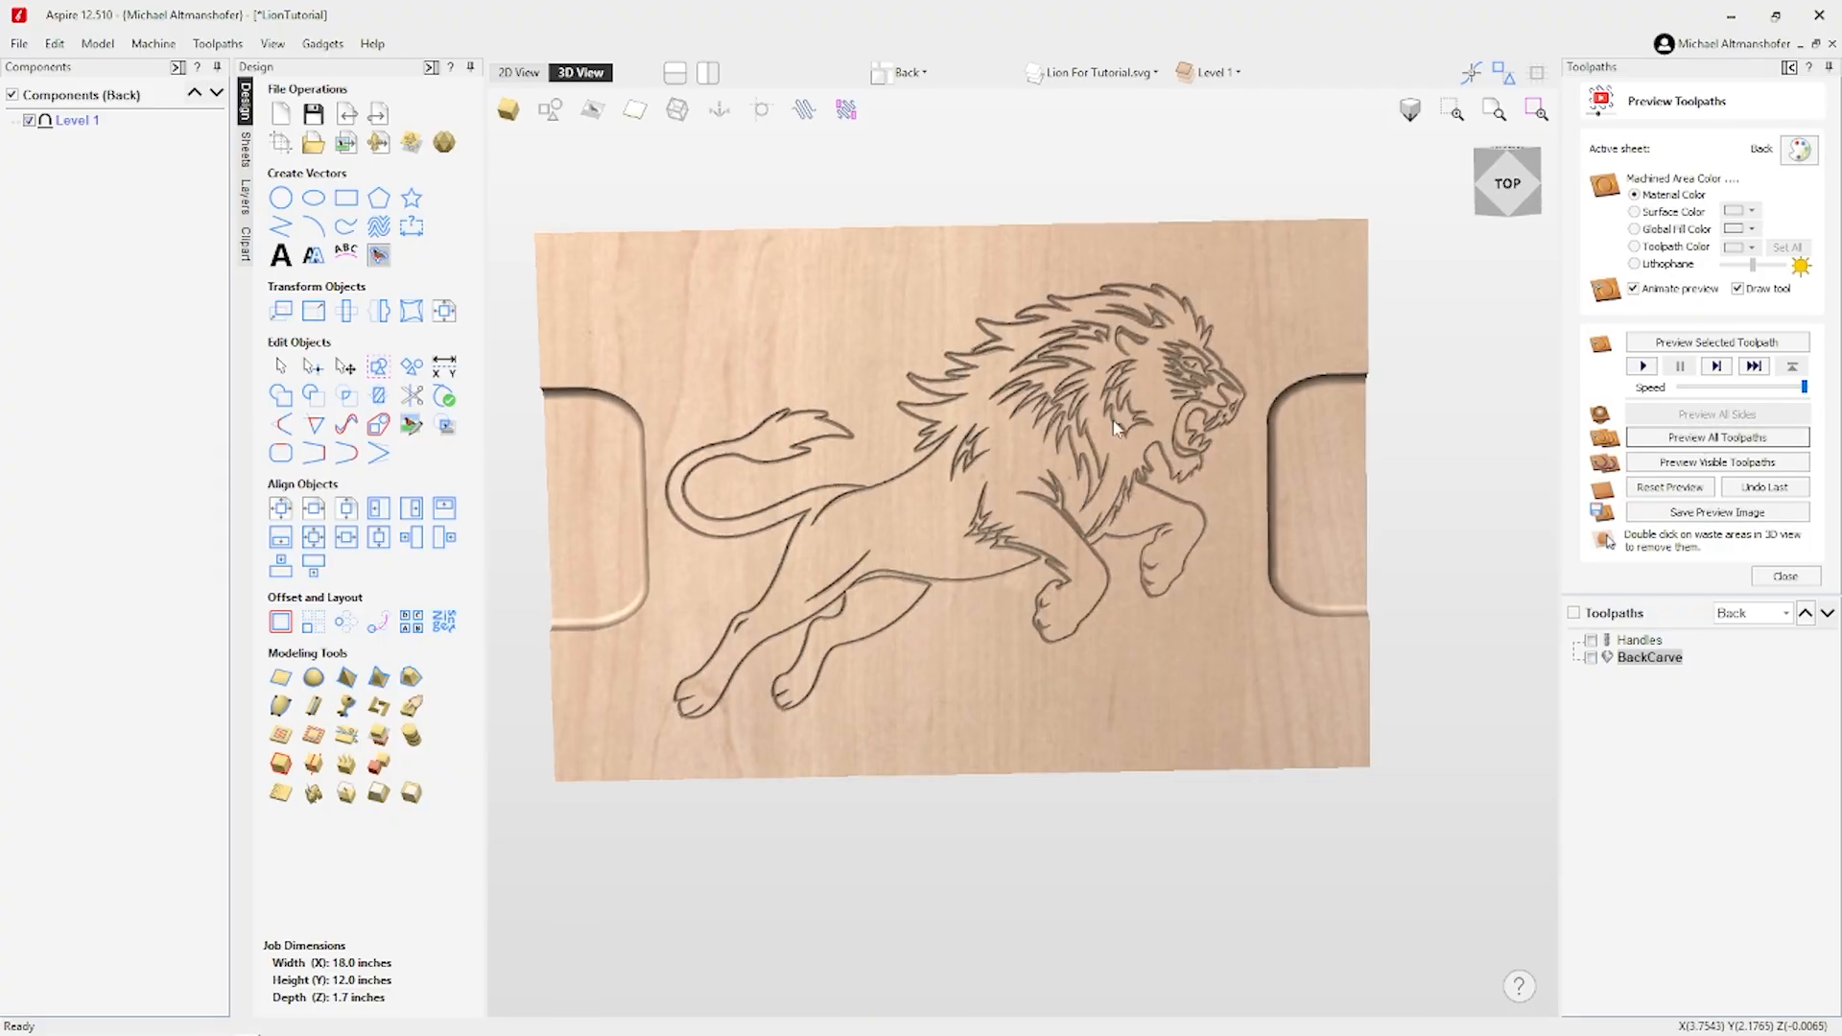
pyautogui.scroll(4, 1183, 389)
pyautogui.moveTo(1183, 389); pyautogui.dragTo(1113, 394)
pyautogui.scroll(-5, 1124, 462)
pyautogui.scroll(2, 989, 479)
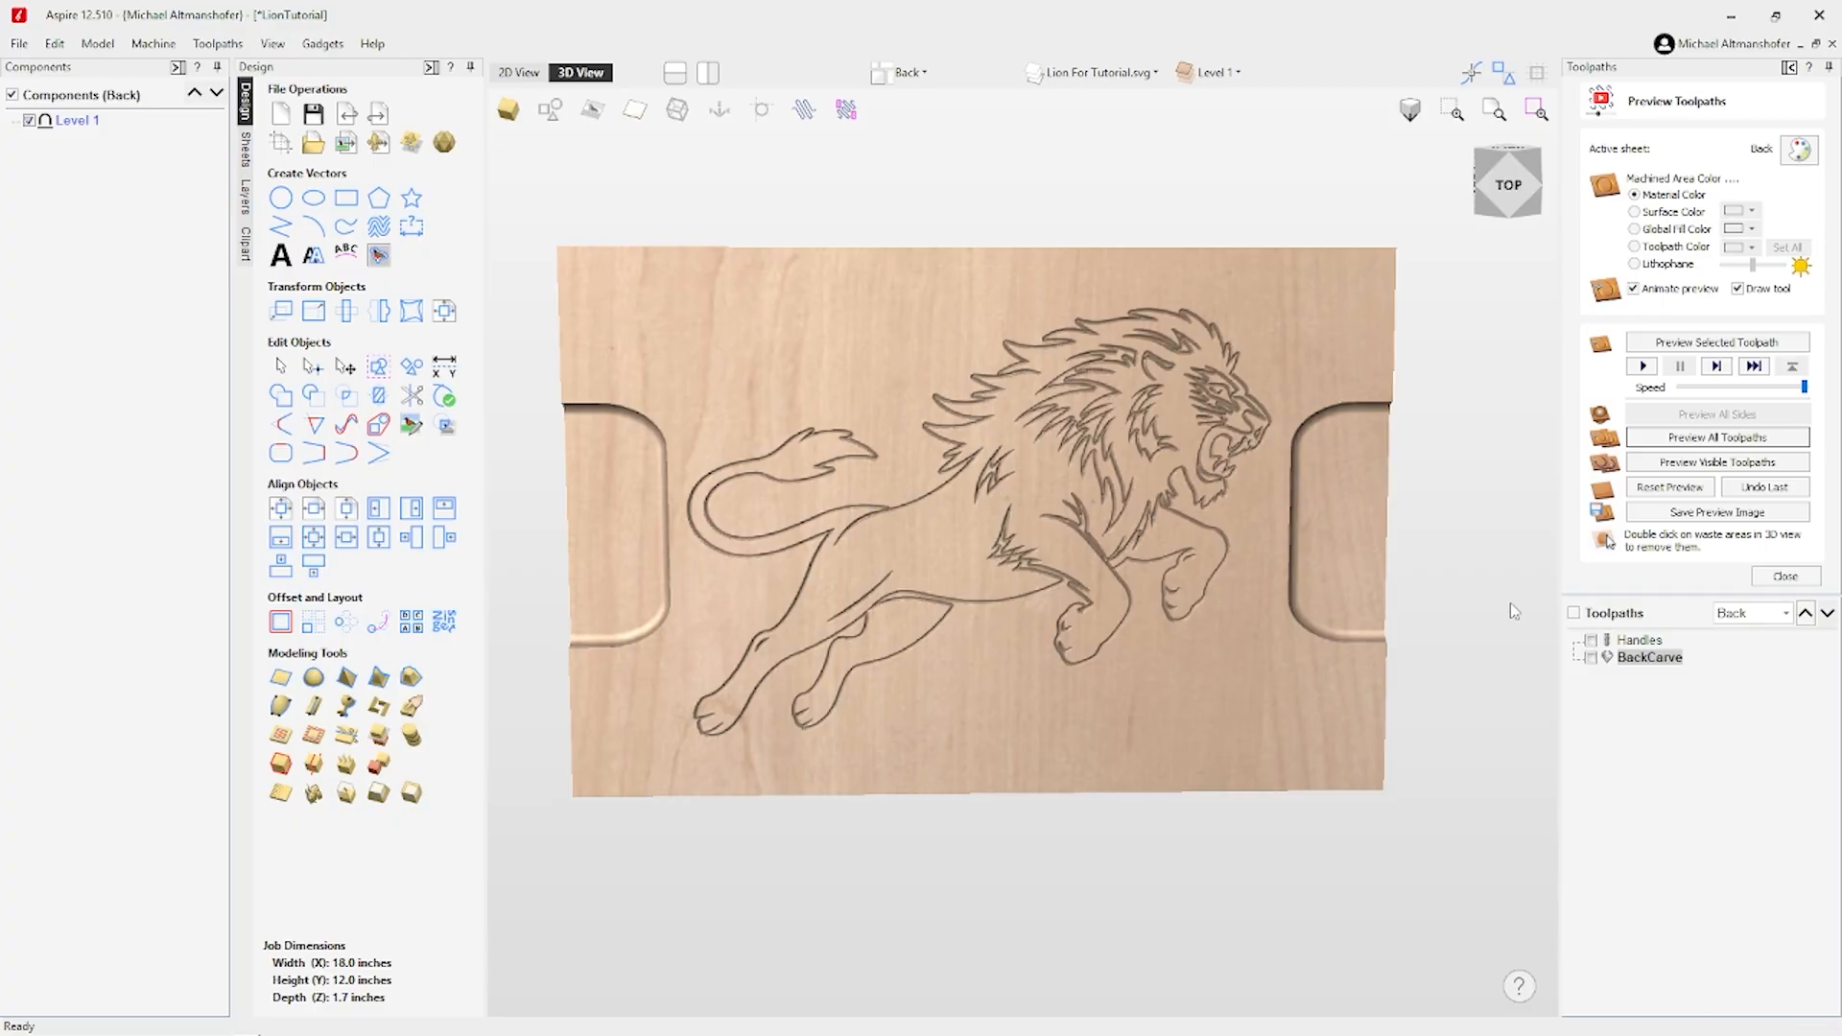
# Save the Handles and BackCarve toolpaths as separate Grbl (inch) gcode files in the Lion File folder, and save the project.
pyautogui.click(1575, 613)
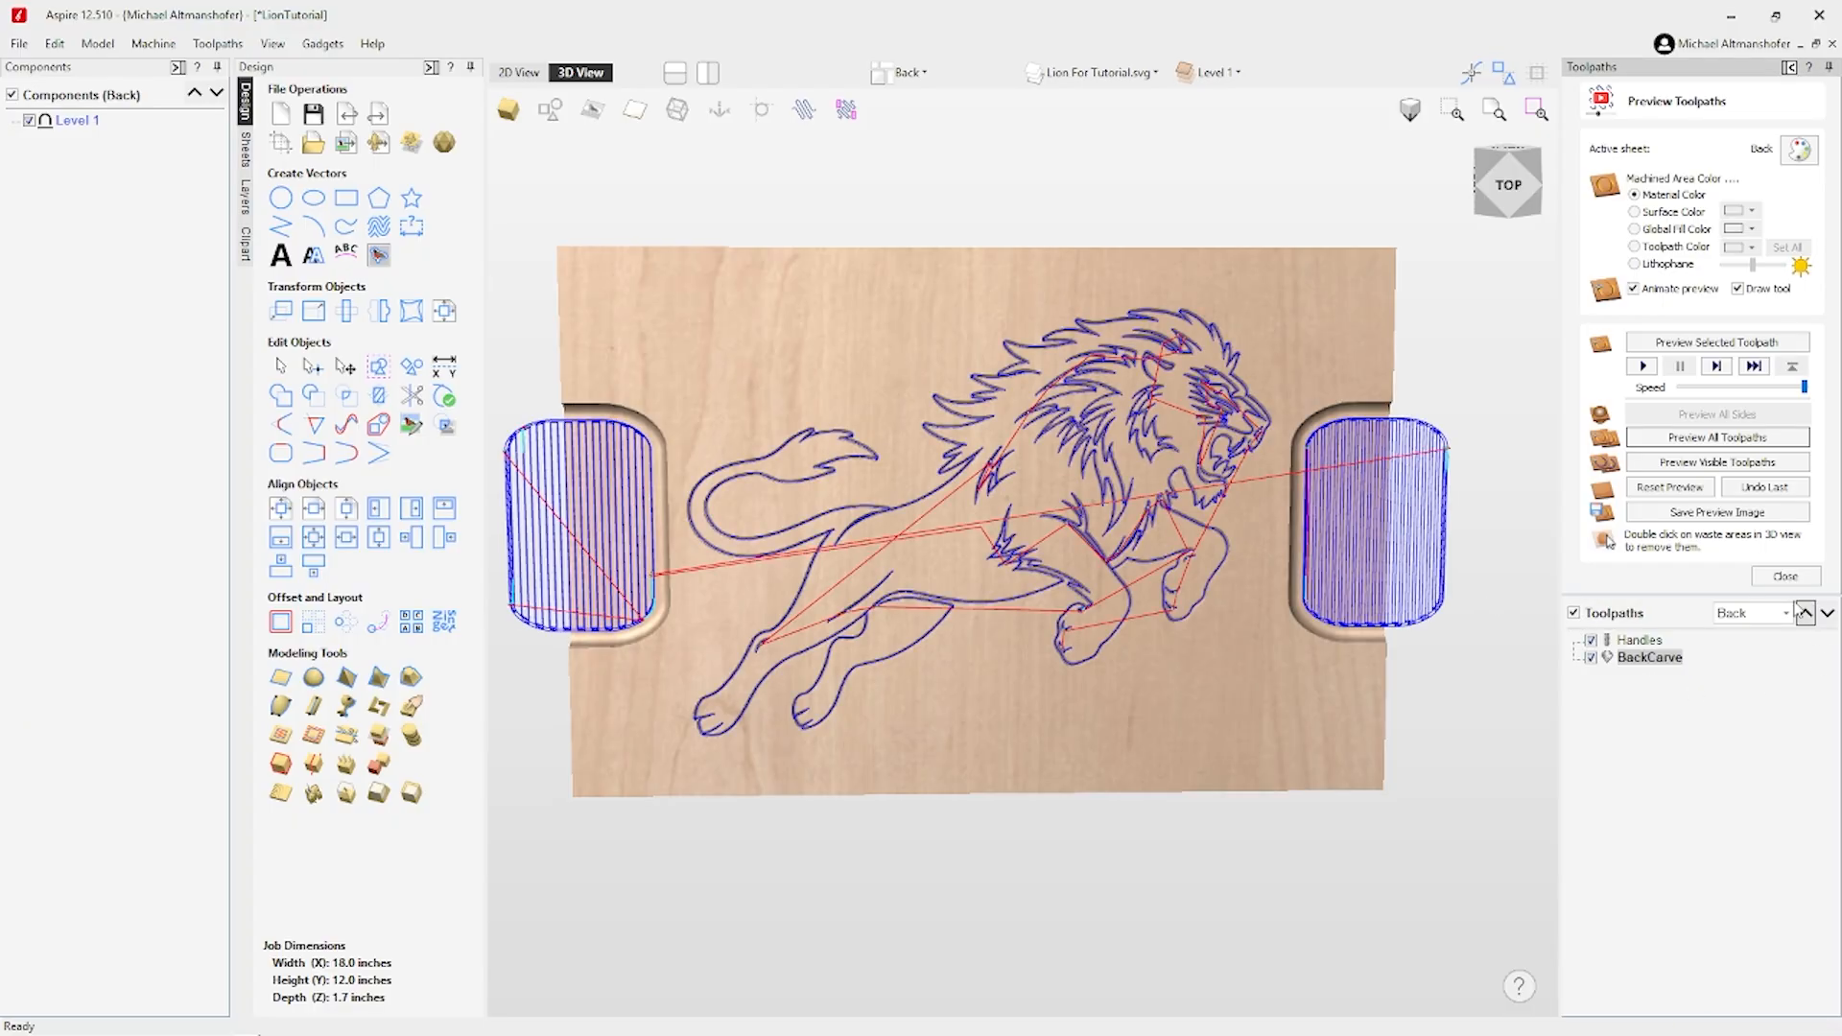
pyautogui.click(1786, 576)
pyautogui.click(1775, 401)
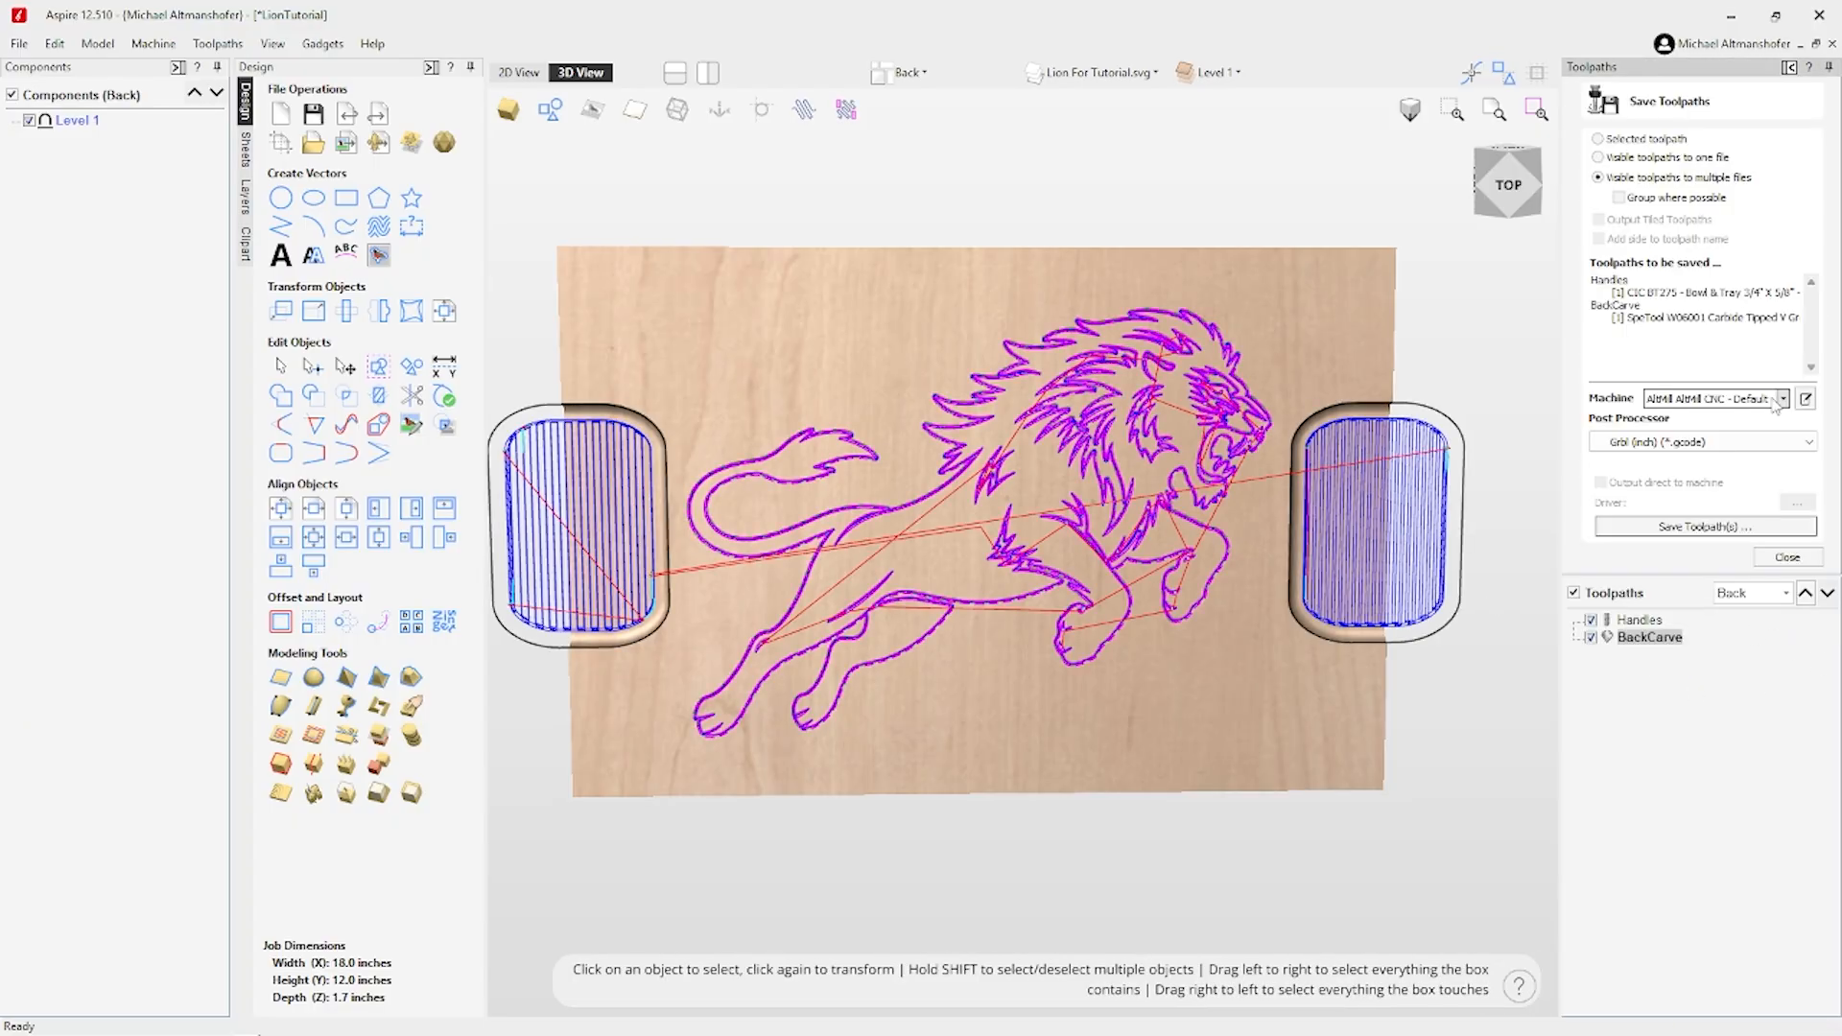
pyautogui.click(1695, 526)
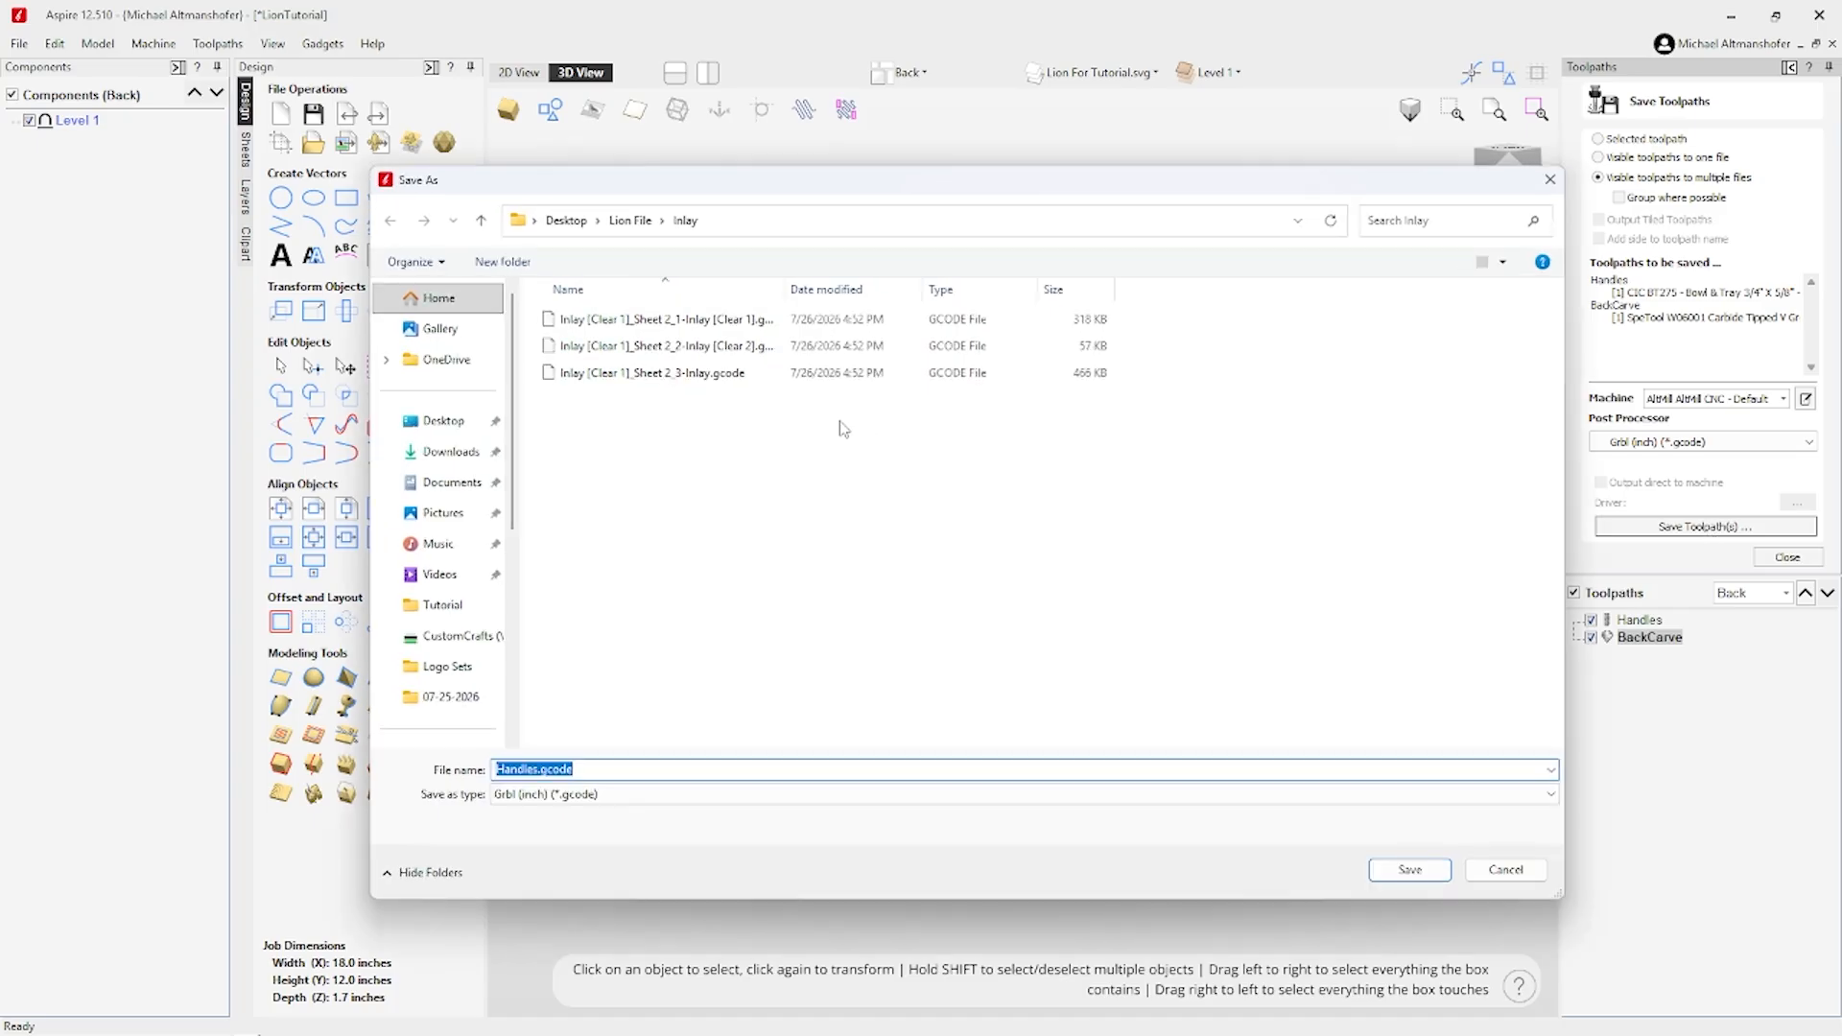
pyautogui.click(629, 220)
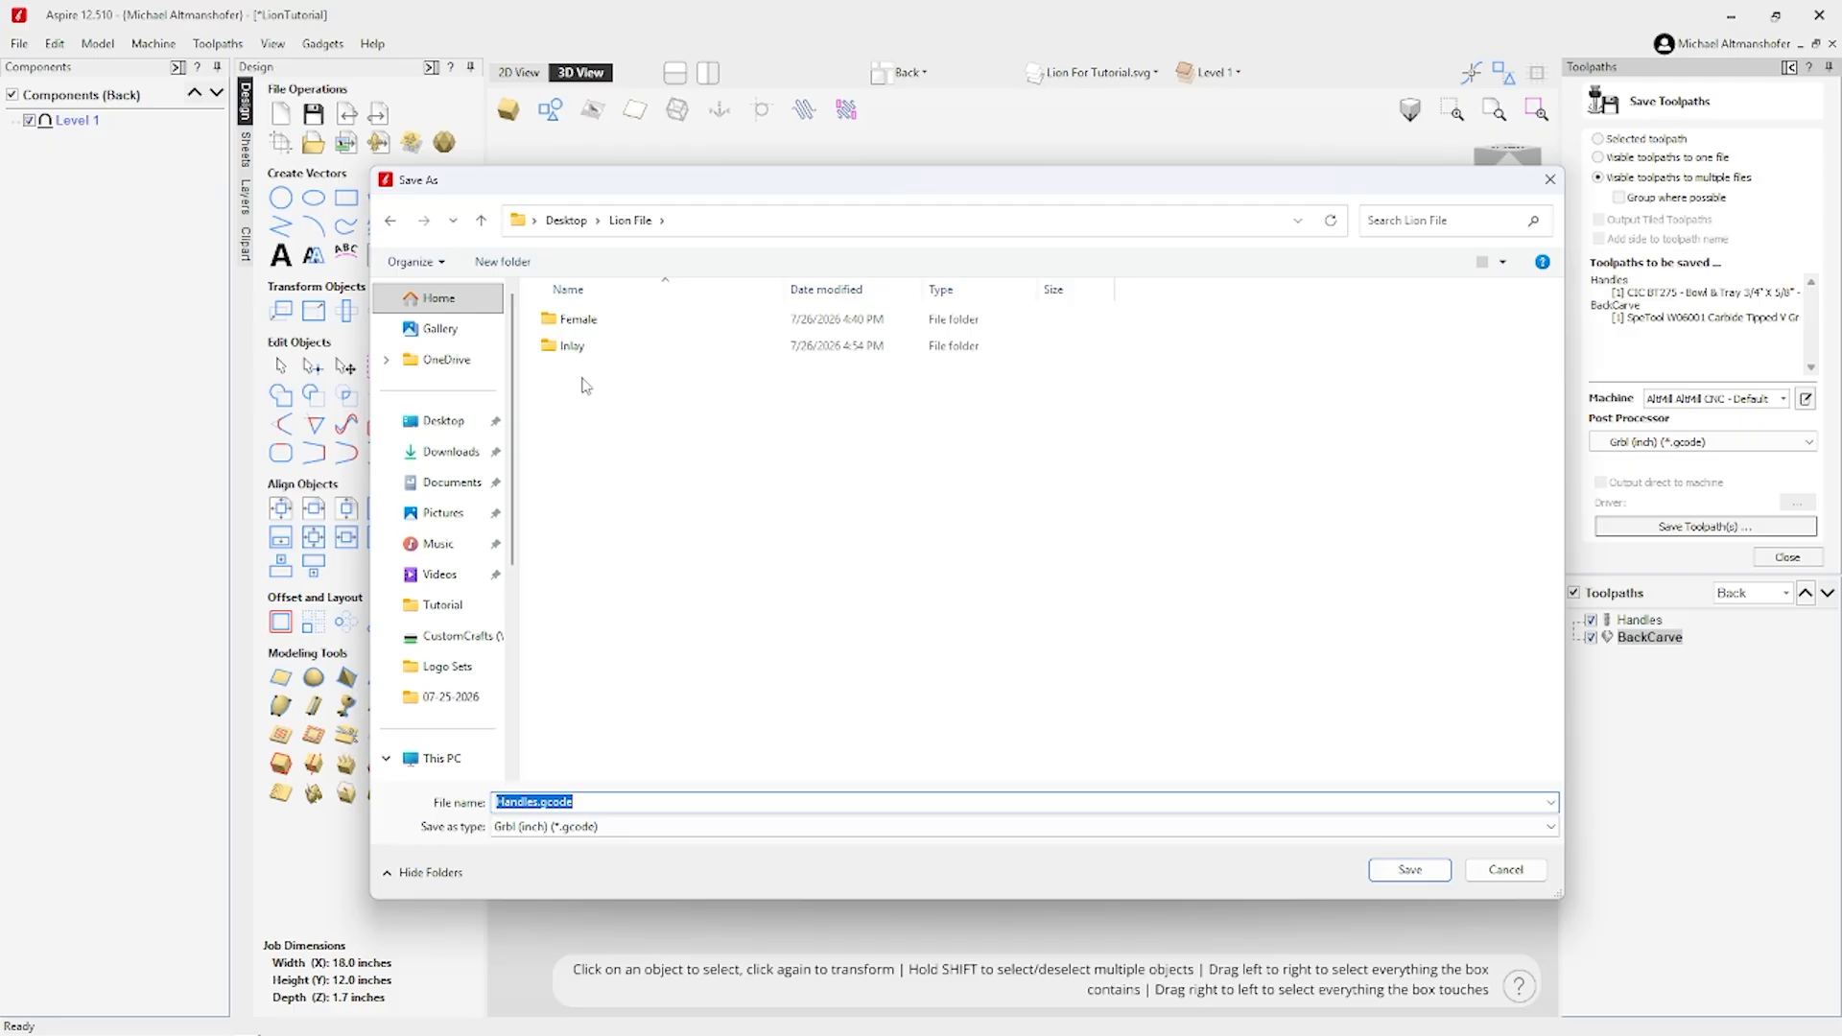
pyautogui.click(1384, 869)
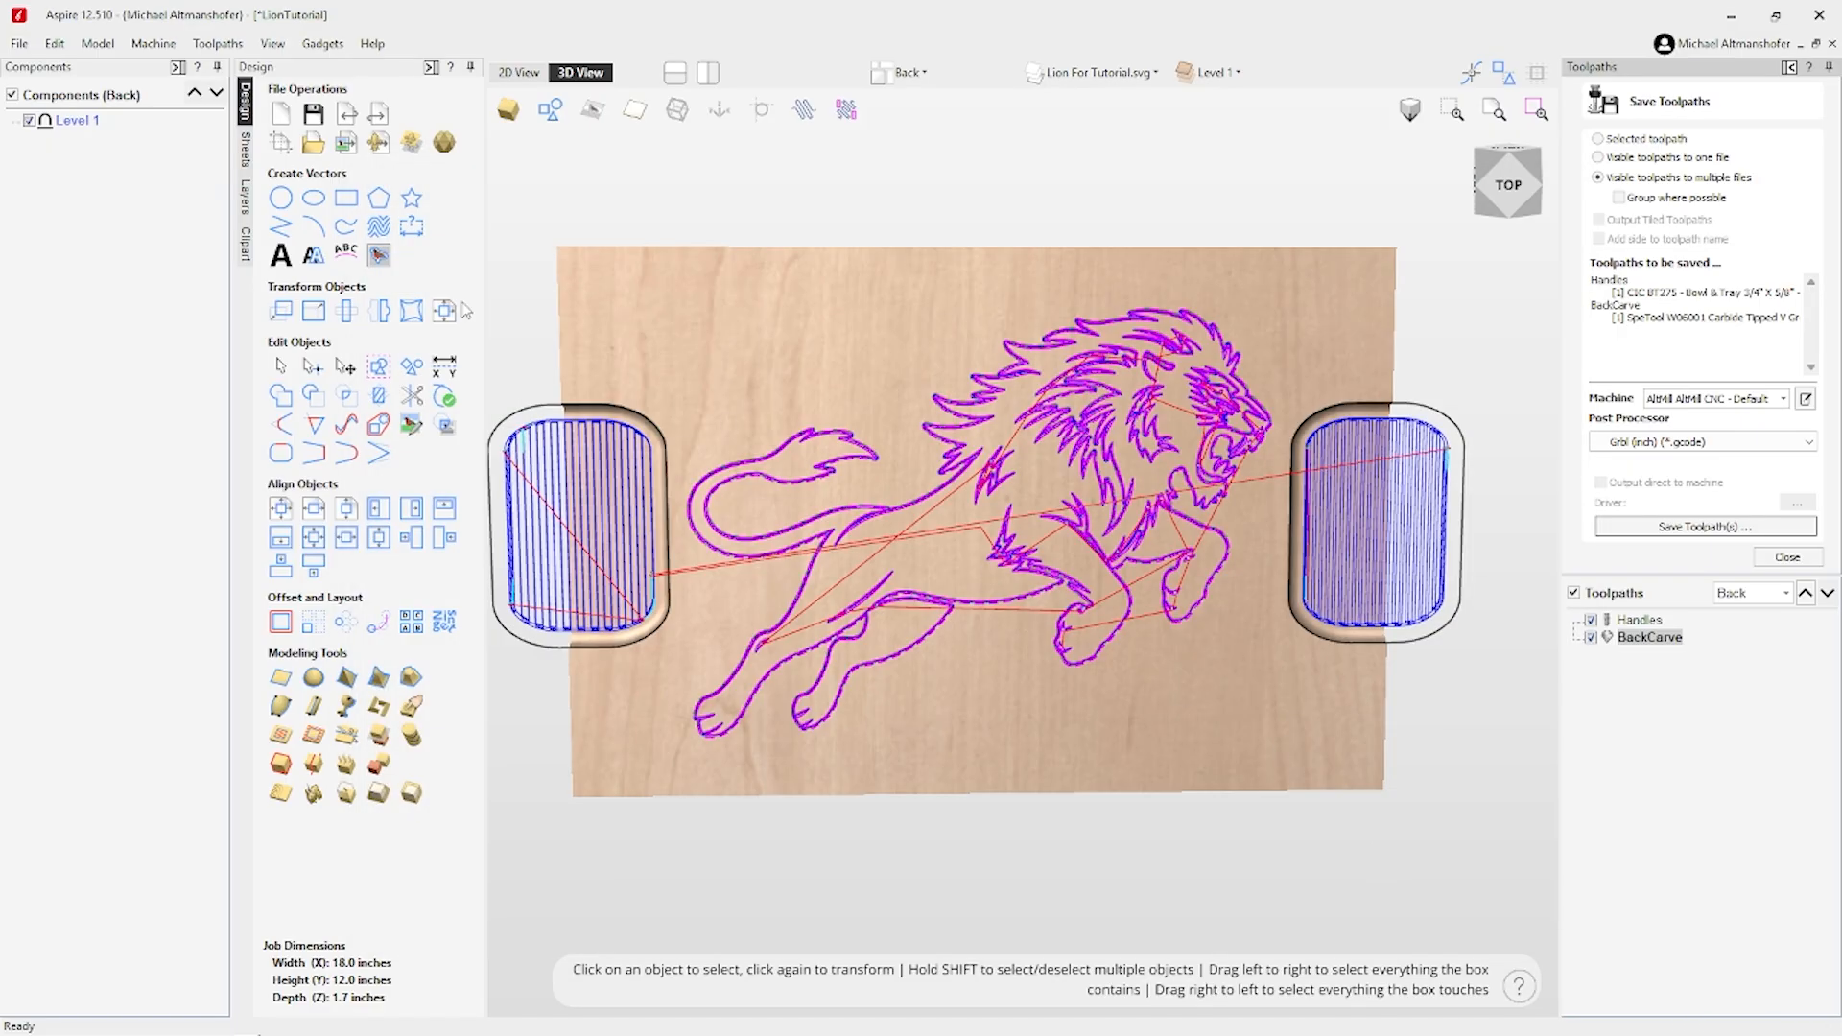
pyautogui.click(313, 113)
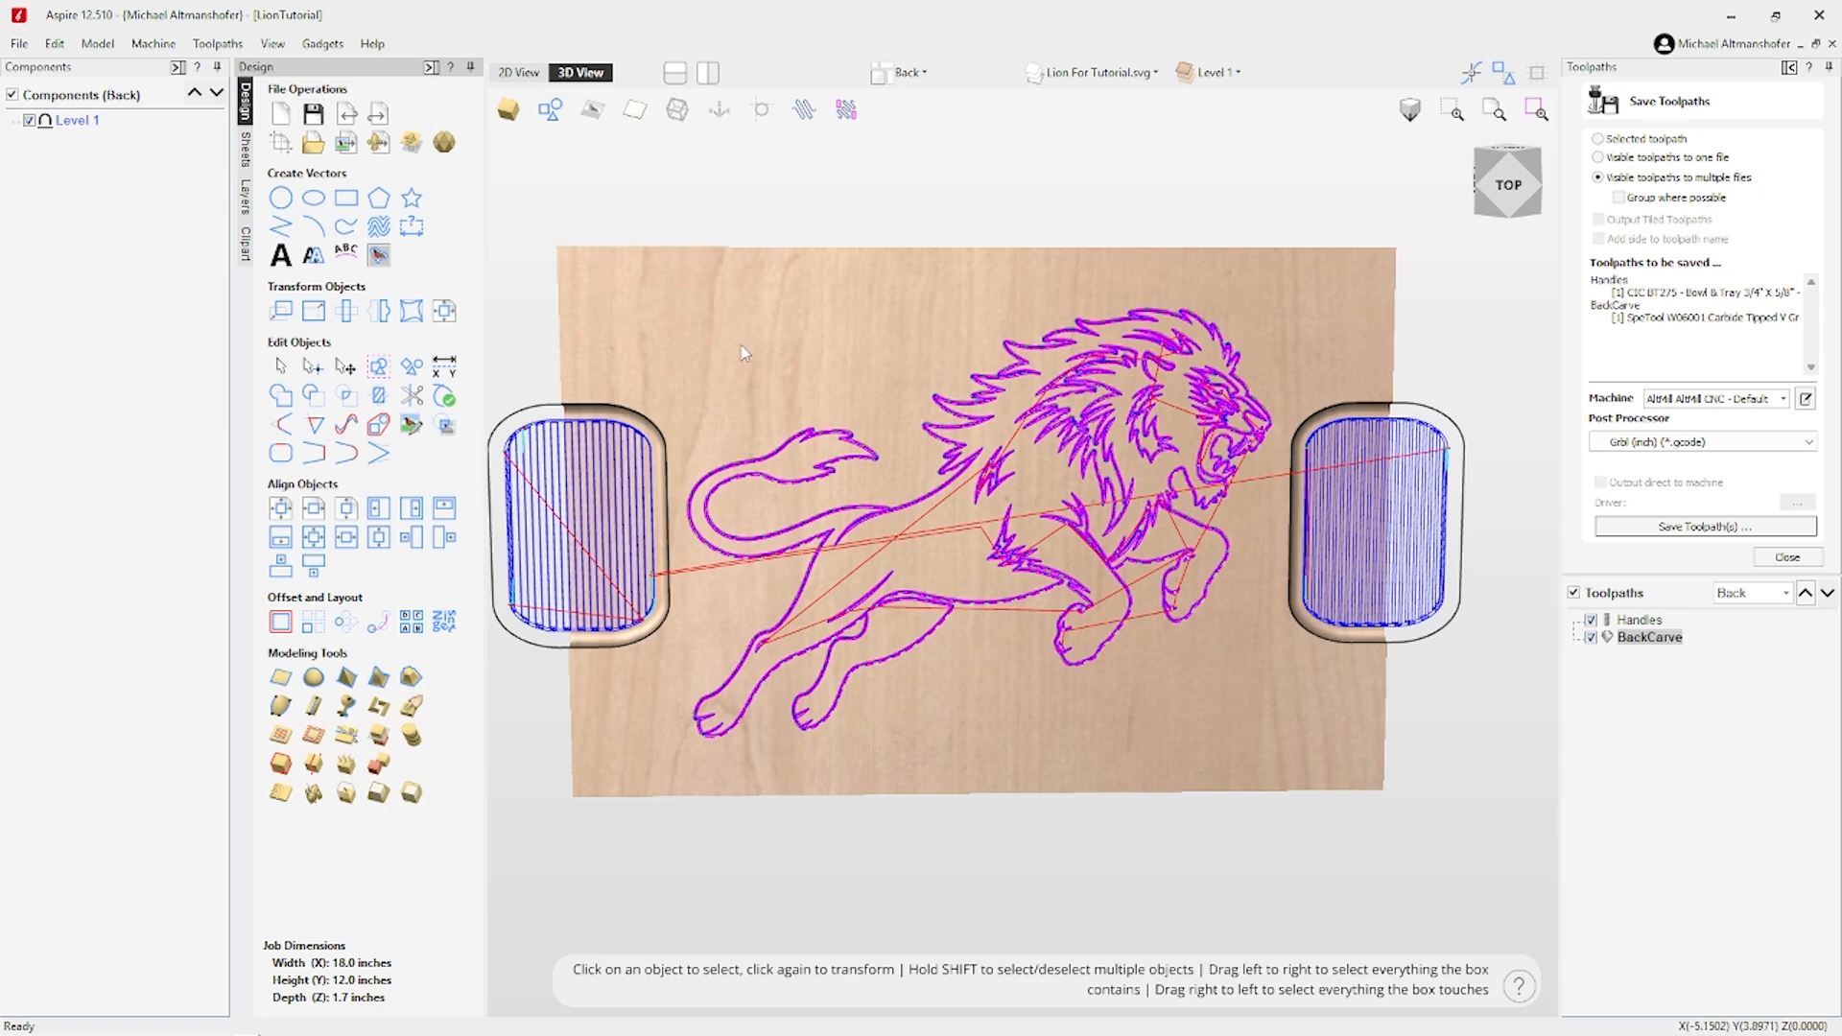